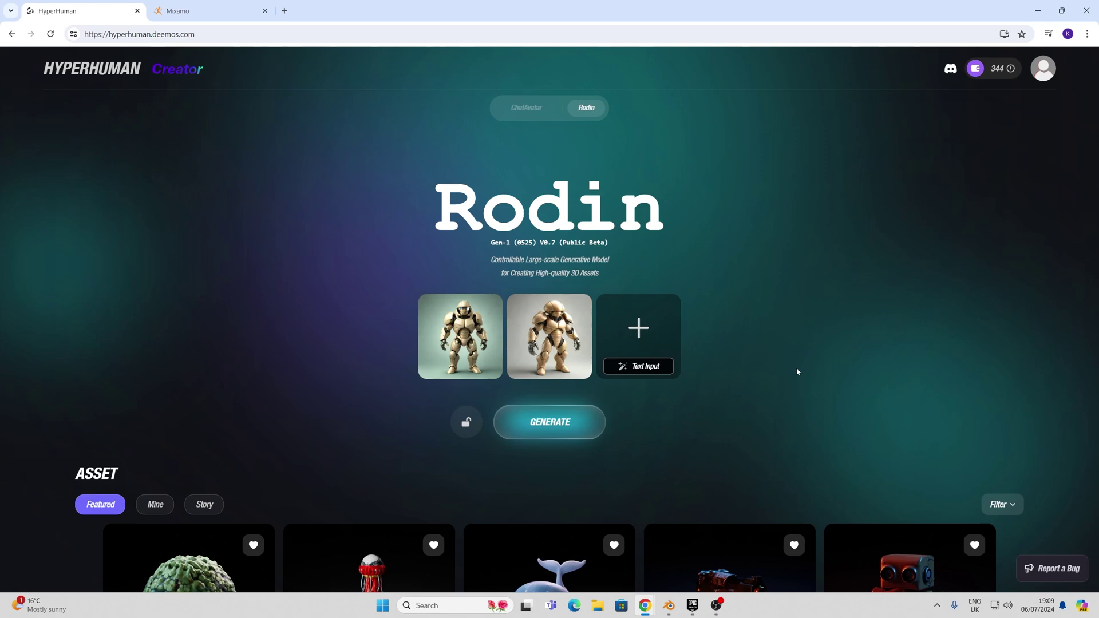
# Check the credit and subscription options and browse the featured assets
pyautogui.click(996, 69)
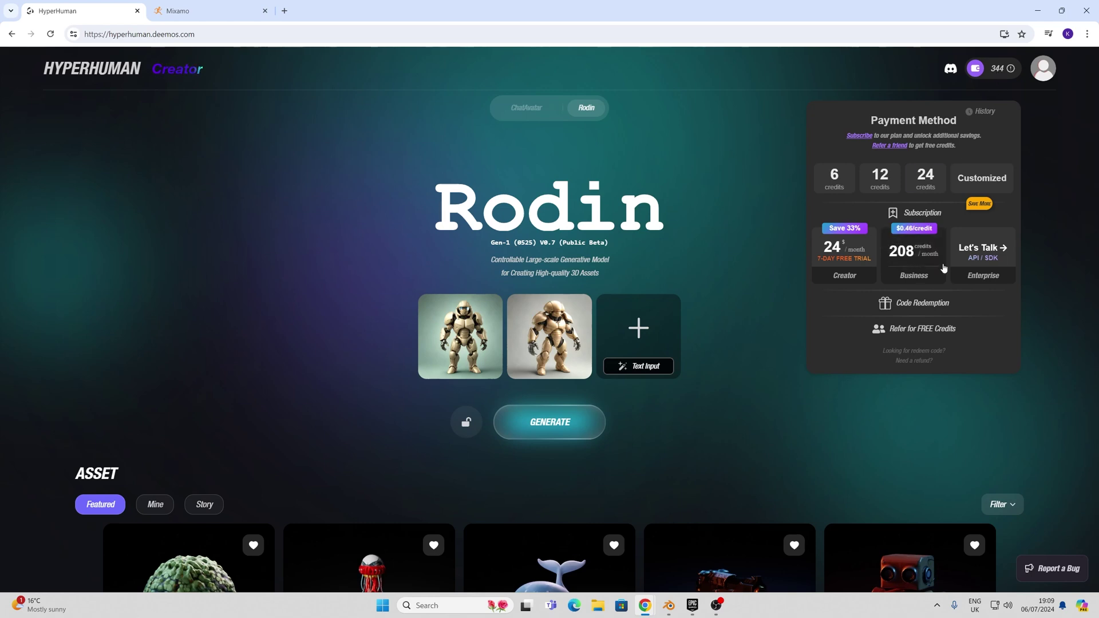
pyautogui.scroll(-8, 796, 258)
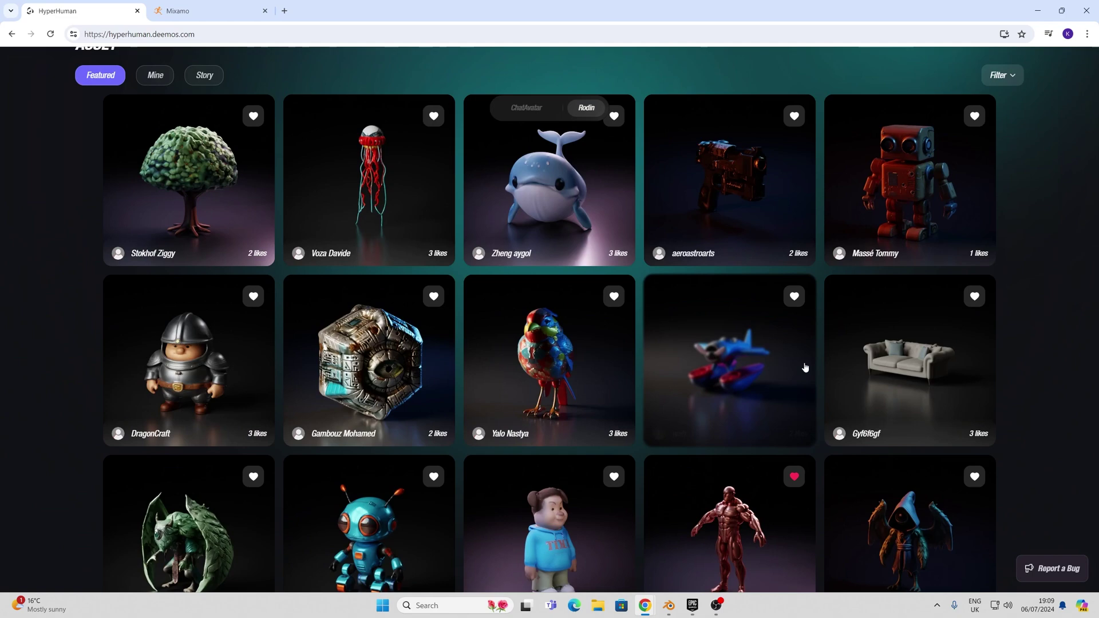
pyautogui.scroll(-6, 806, 367)
pyautogui.scroll(10, 807, 363)
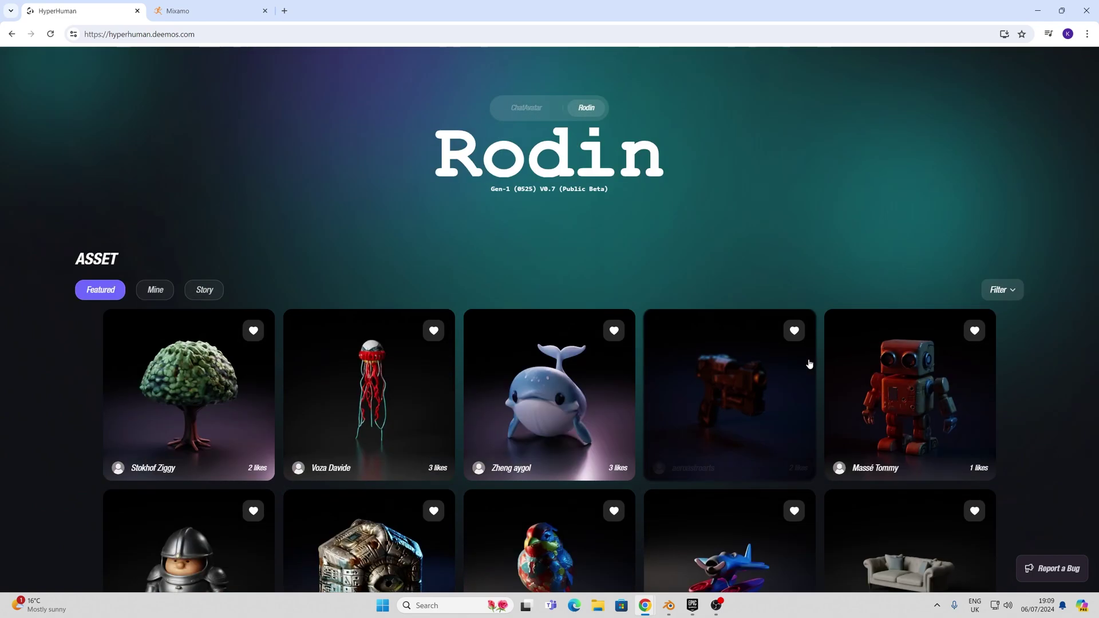
# List the account's own generated assets and browse through all of them
pyautogui.click(155, 290)
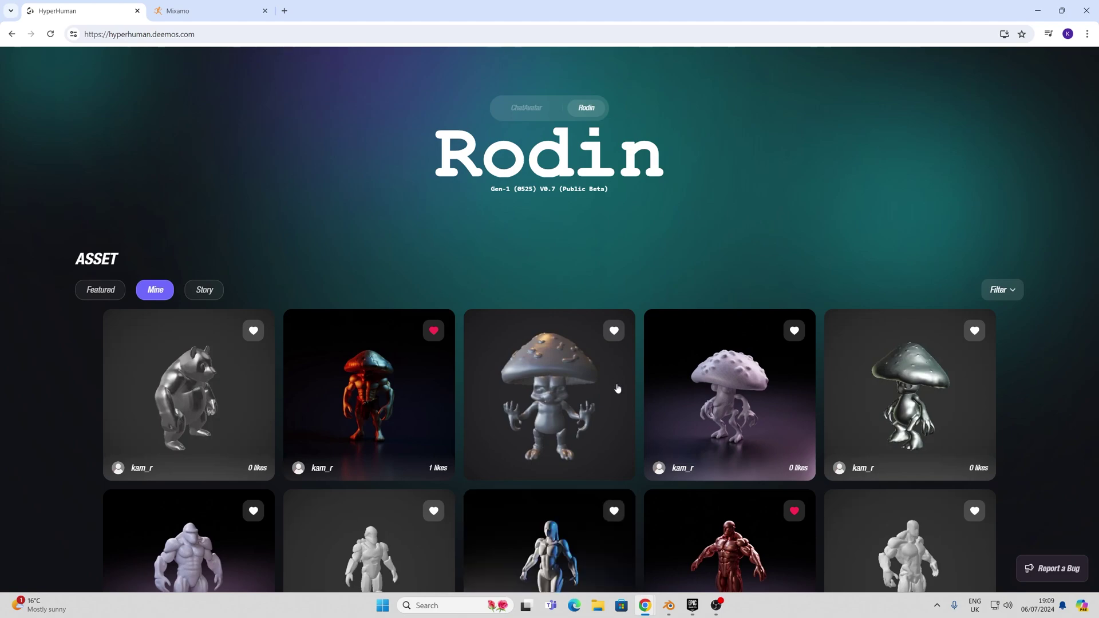
pyautogui.scroll(-8, 617, 389)
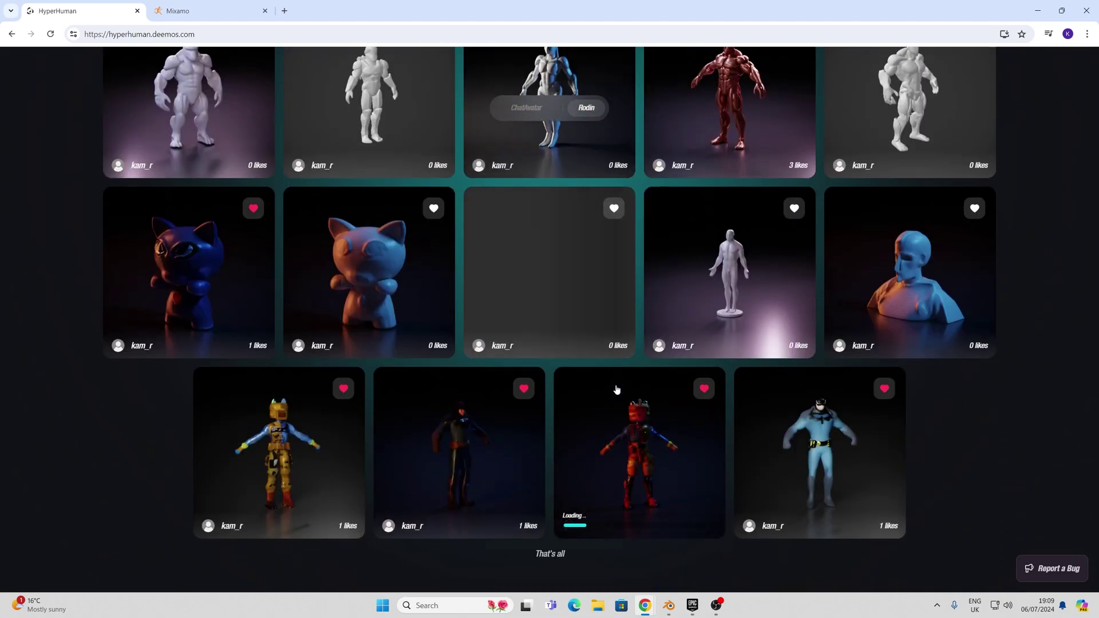
pyautogui.scroll(5, 617, 389)
pyautogui.scroll(7, 616, 387)
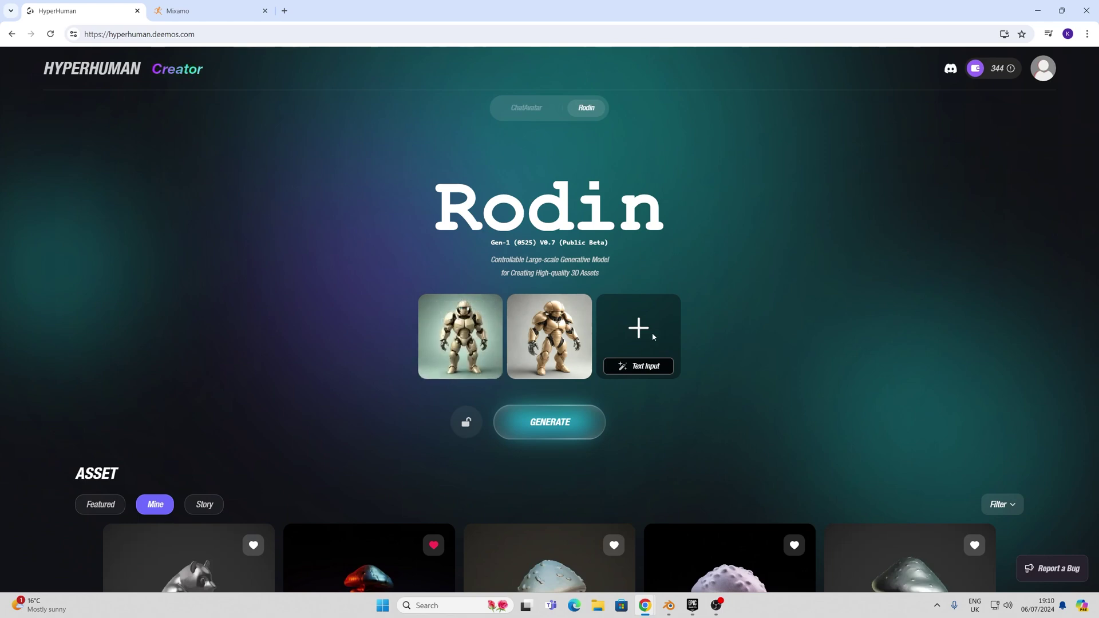
# Check the prompts of the two armored robot reference images and open the selection for another input image
pyautogui.moveTo(465, 342)
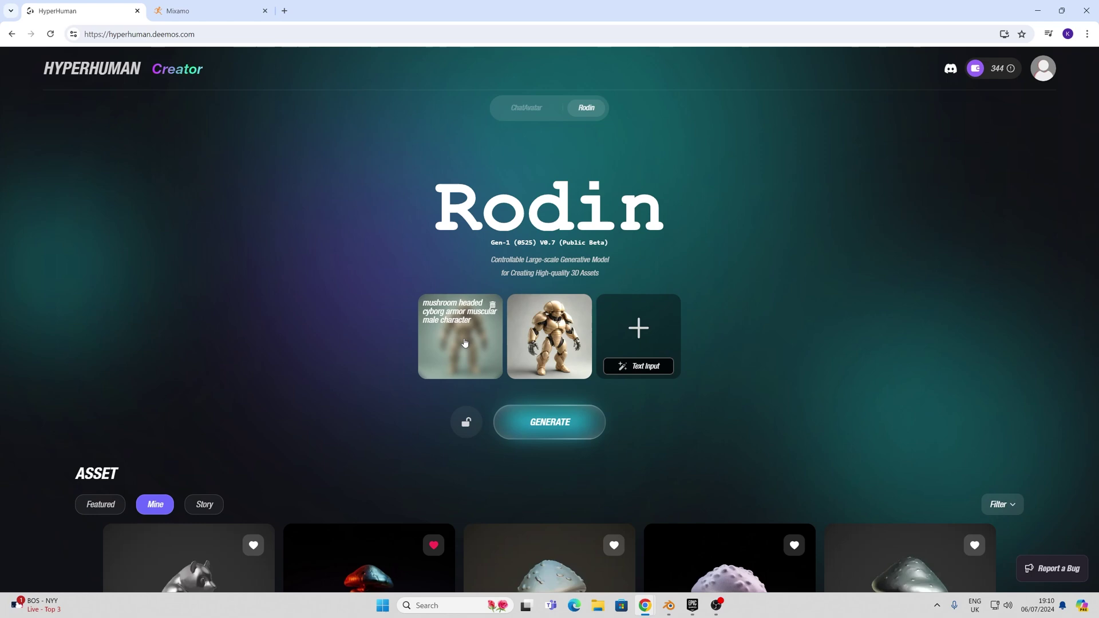
pyautogui.moveTo(553, 338)
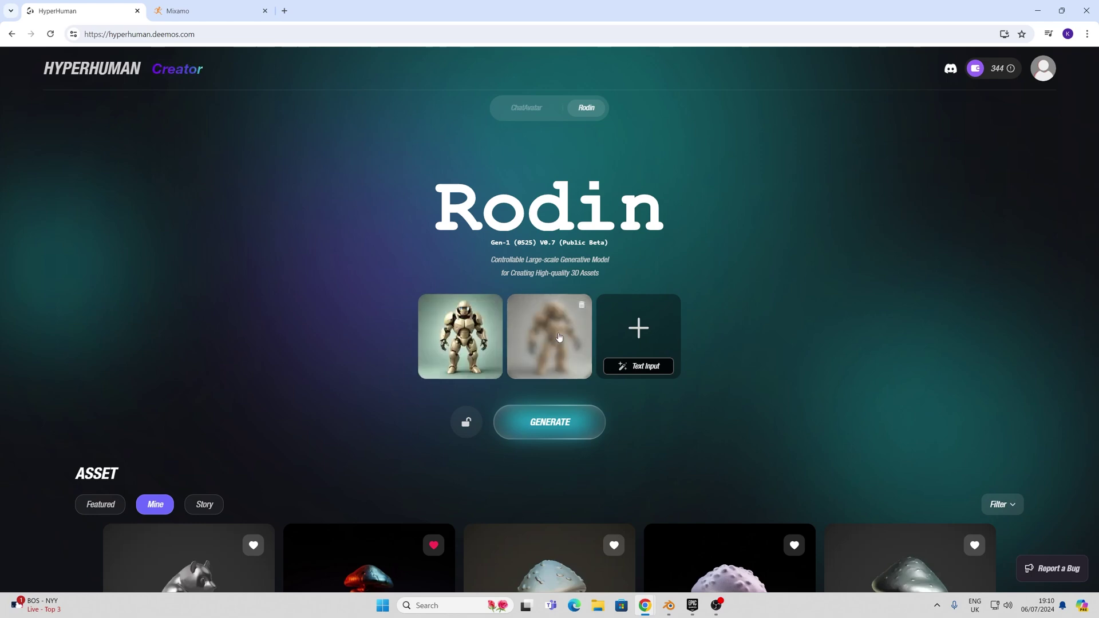
pyautogui.click(641, 335)
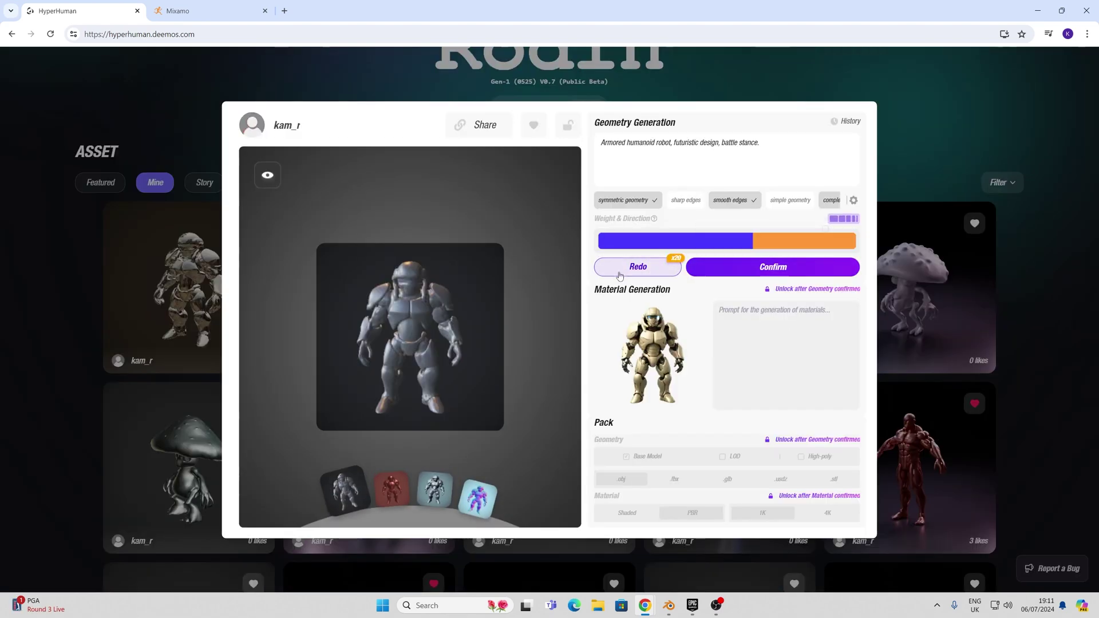
# Regenerate the geometry with the simple and complex geometry tags enabled and about two thirds of the weight on the second reference image
pyautogui.moveTo(838, 246)
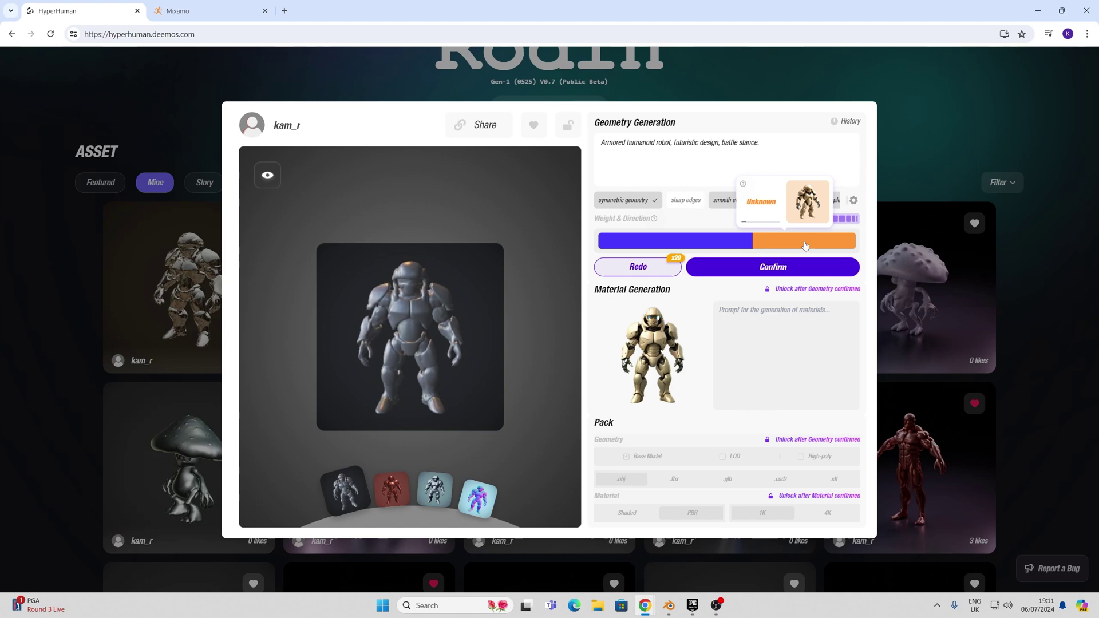
pyautogui.moveTo(821, 207); pyautogui.dragTo(699, 206)
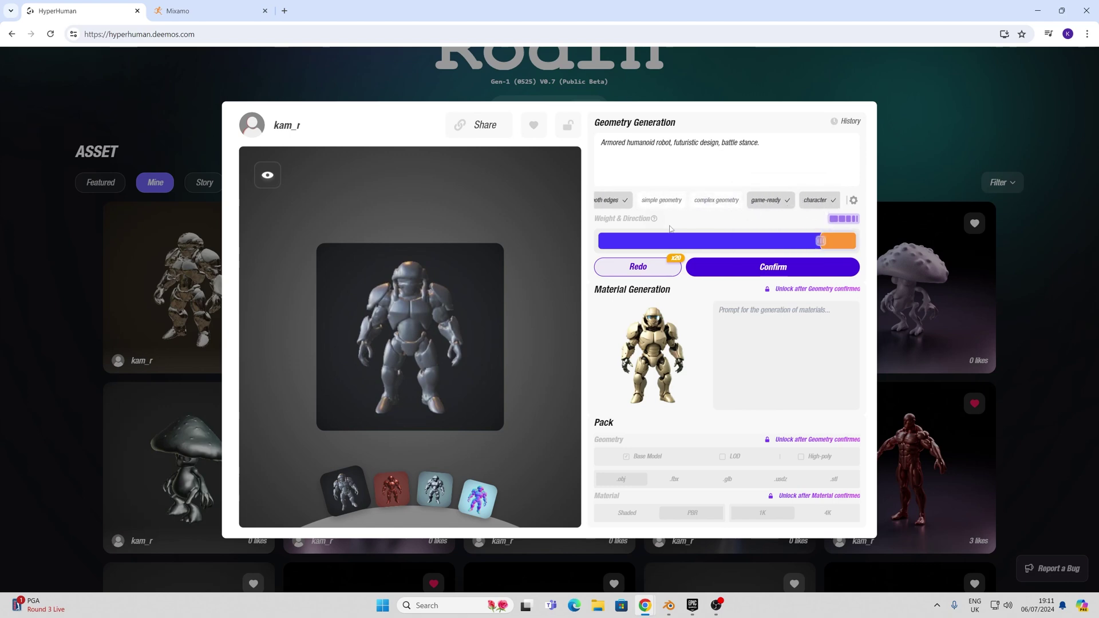
pyautogui.click(723, 203)
pyautogui.click(656, 202)
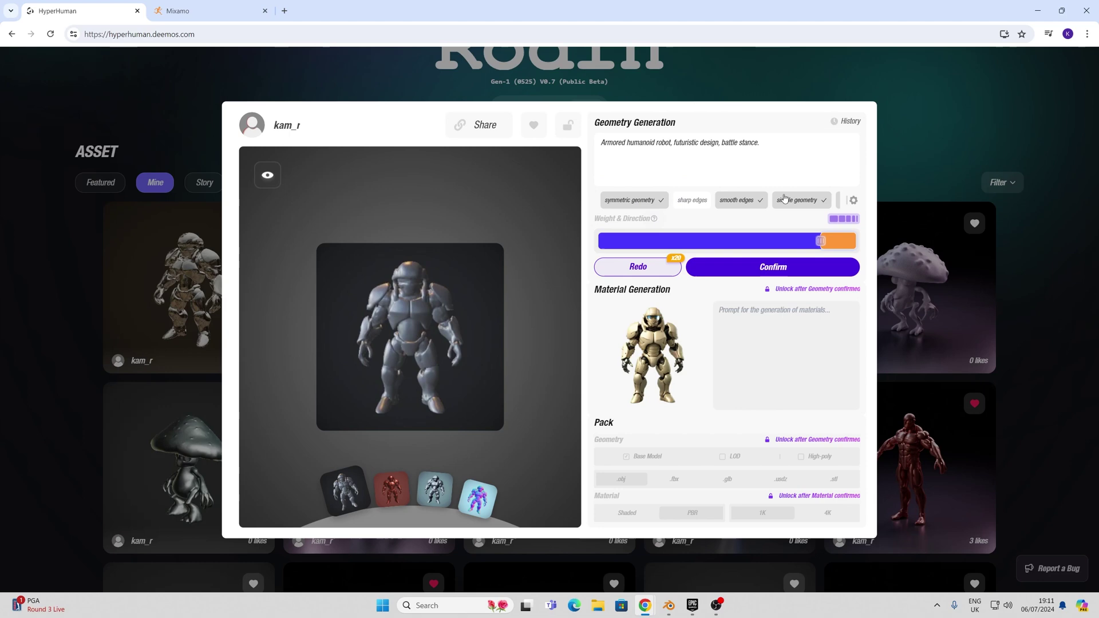
pyautogui.moveTo(820, 237); pyautogui.dragTo(688, 240)
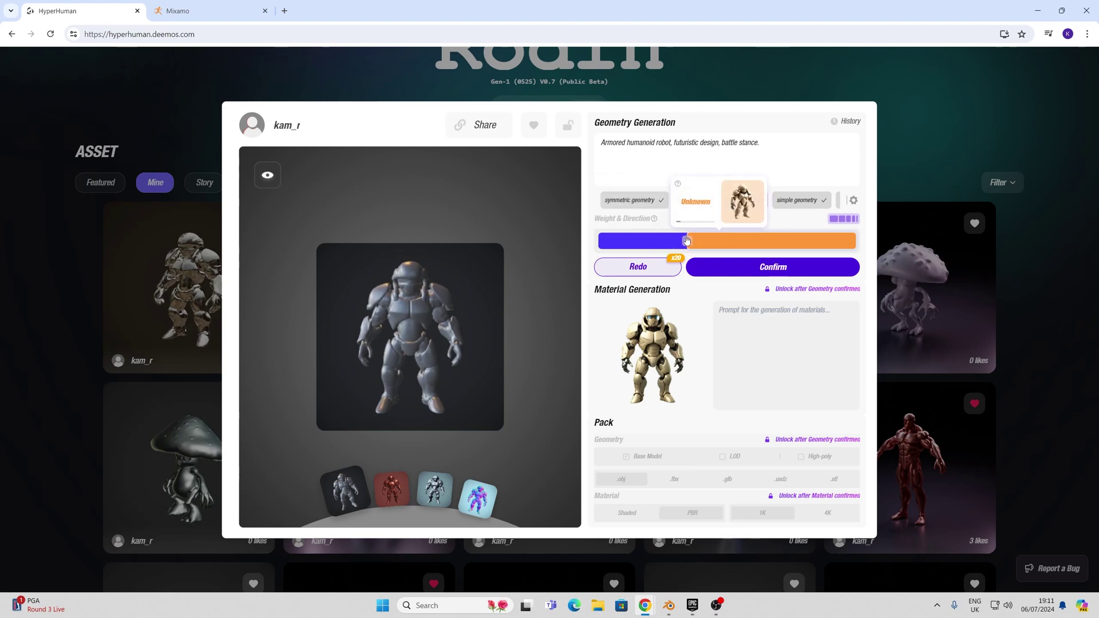
pyautogui.click(639, 272)
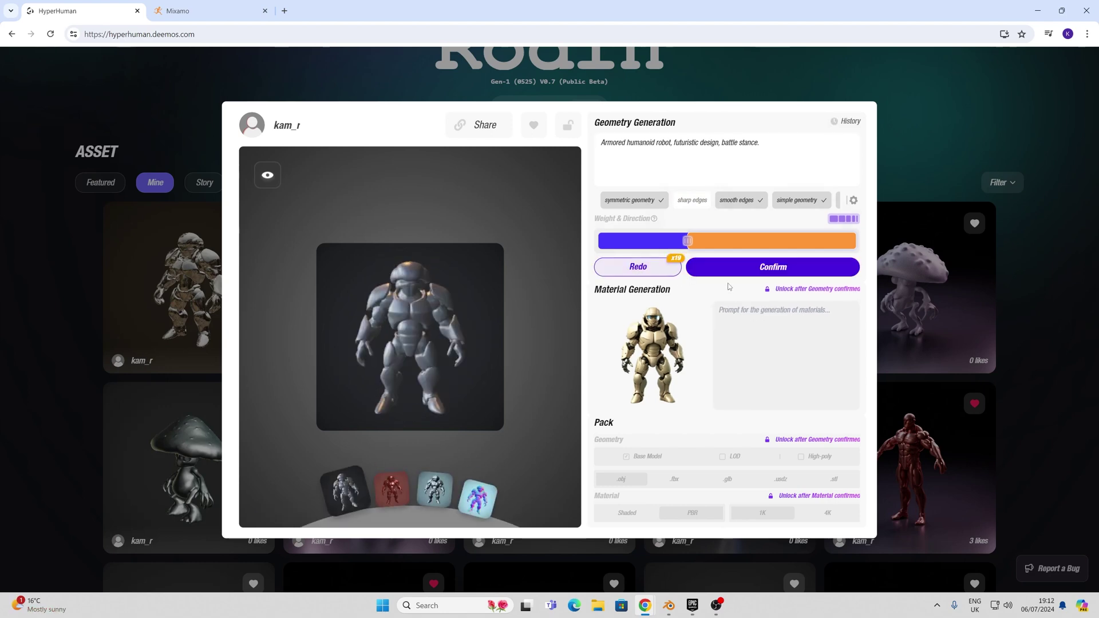
# Confirm the robot's geometry at 30000 polygons with the Hyper option enabled
pyautogui.moveTo(771, 276)
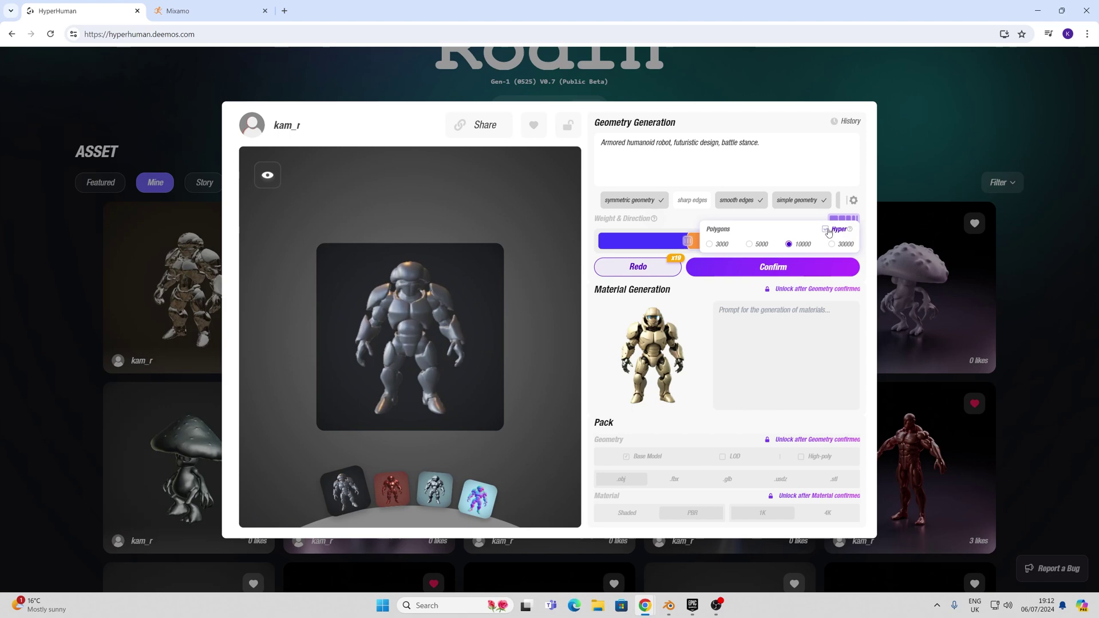
pyautogui.click(833, 246)
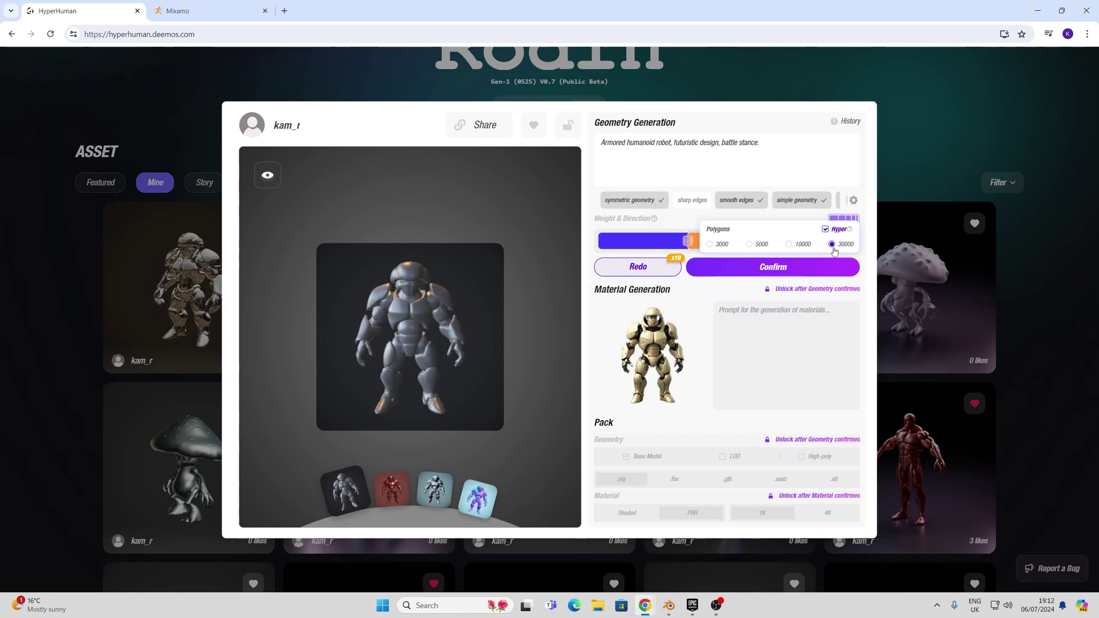
pyautogui.click(774, 270)
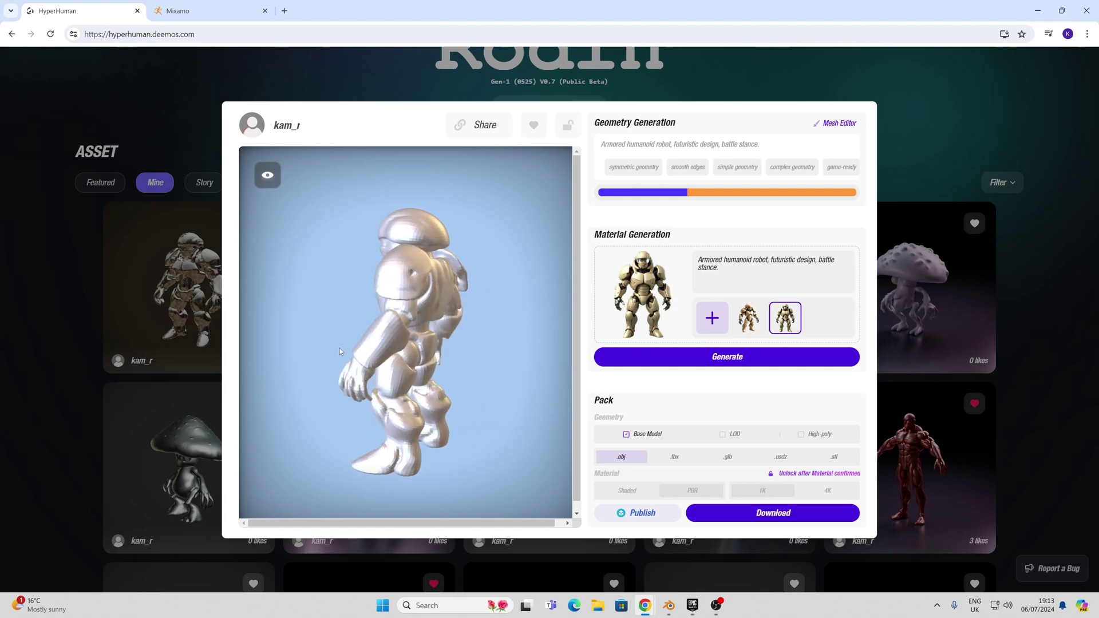
# Generate the material for the robot model from its prompt and reference image, keeping the default material options
pyautogui.rightClick(583, 365)
pyautogui.press('Escape')
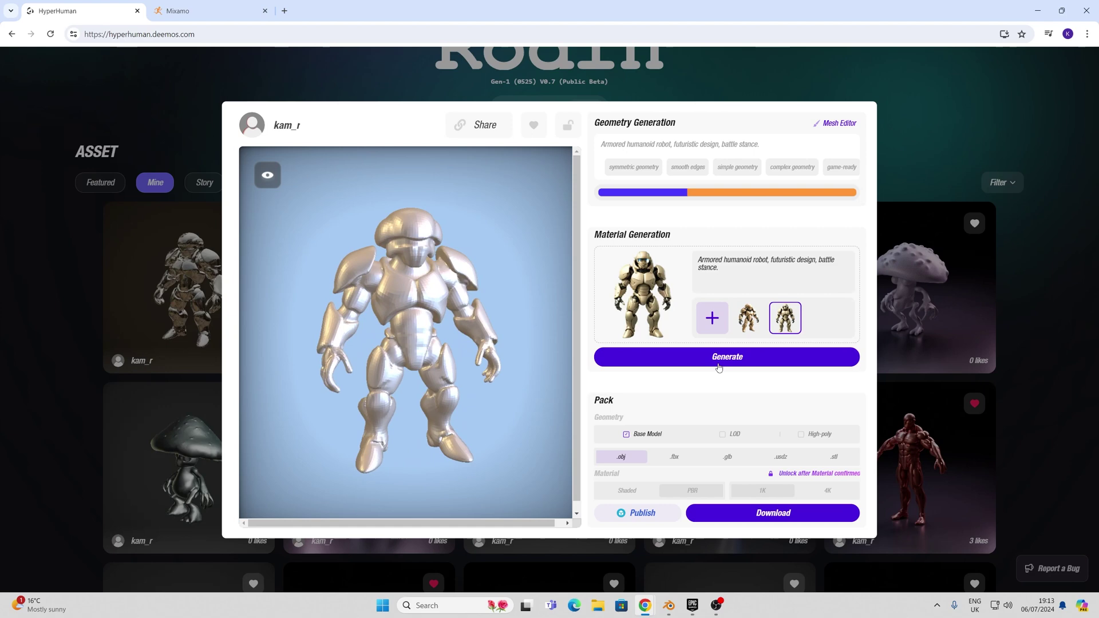
pyautogui.moveTo(719, 360)
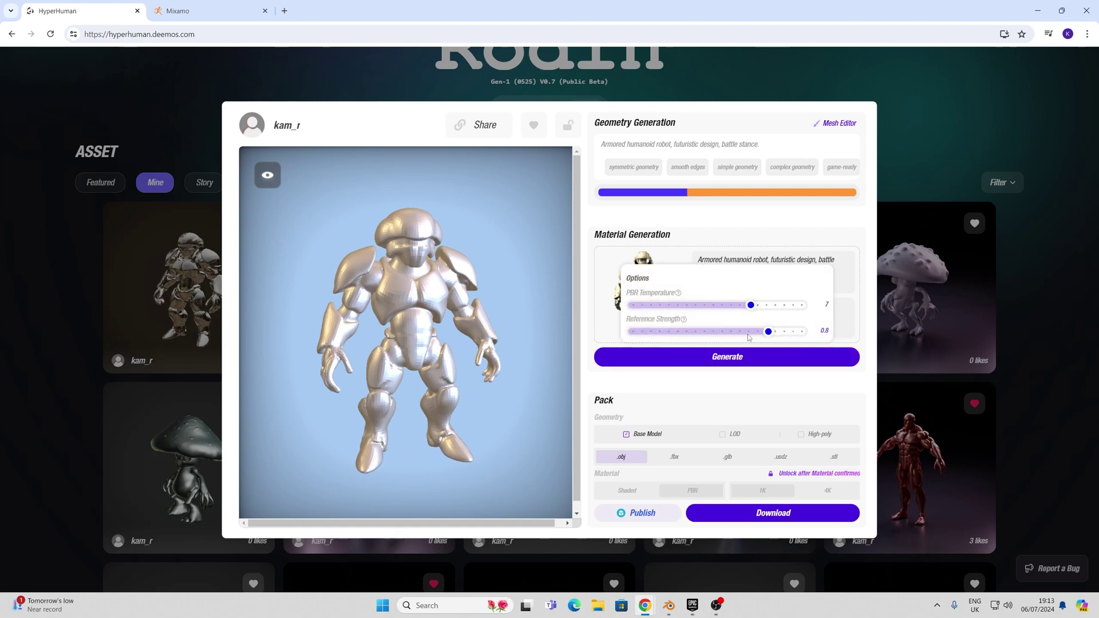
pyautogui.click(731, 359)
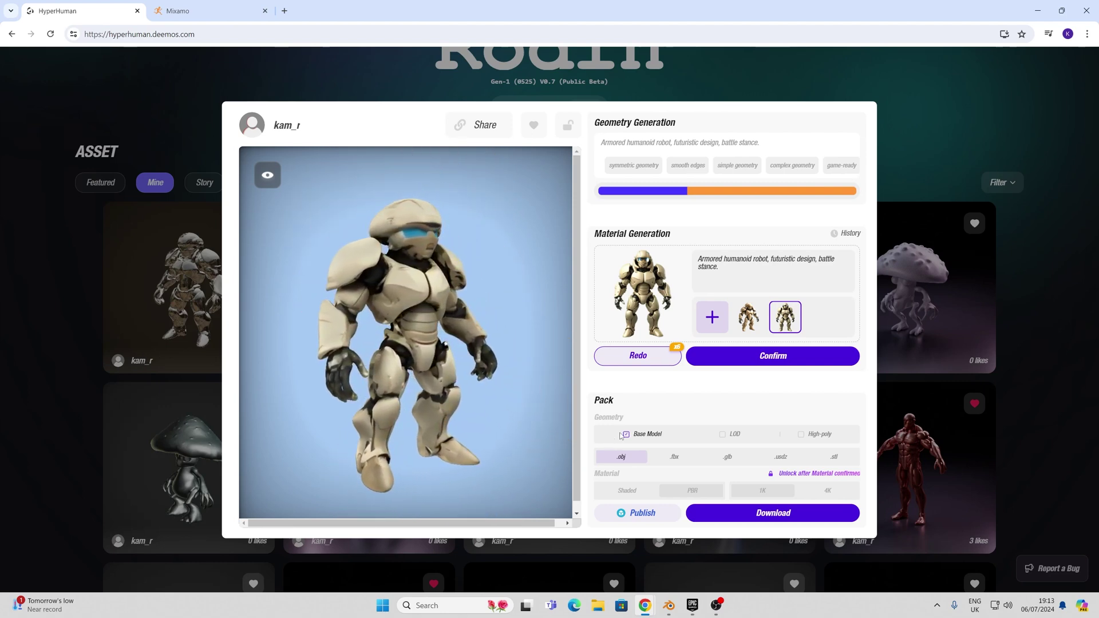
# Confirm the material and download the base model in .fbx format with 1K PBR textures
pyautogui.moveTo(804, 439)
pyautogui.click(676, 459)
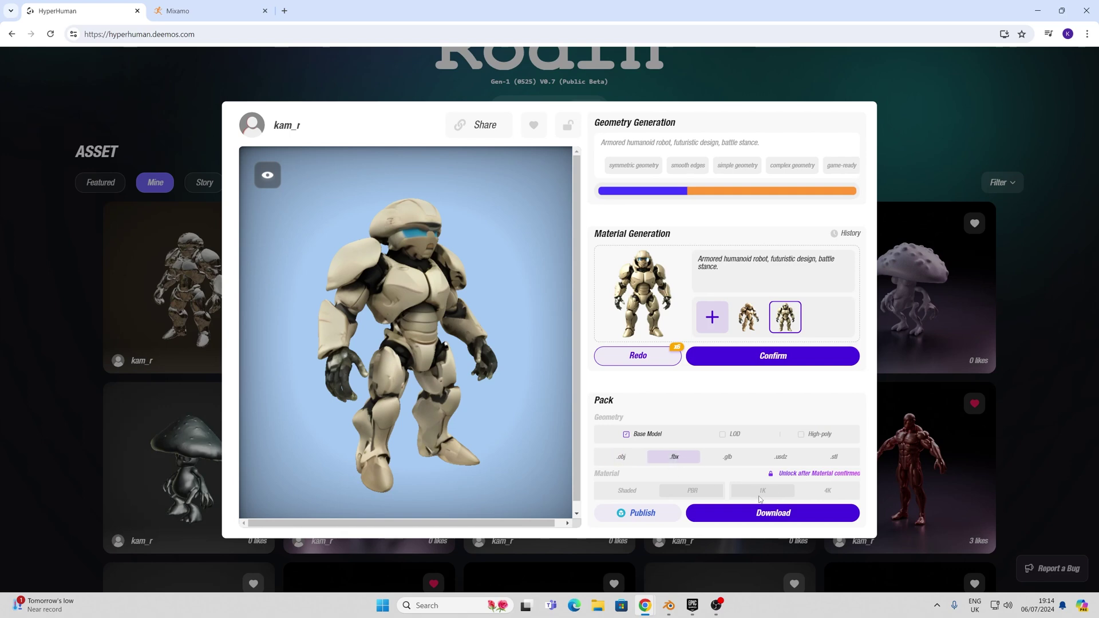
pyautogui.click(750, 359)
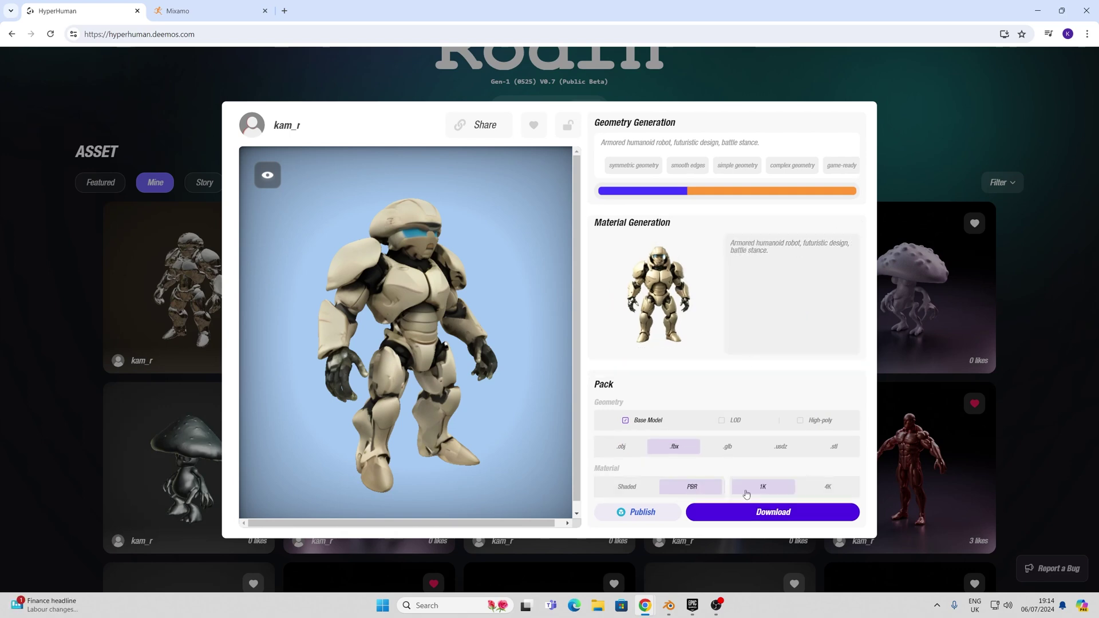
pyautogui.click(767, 514)
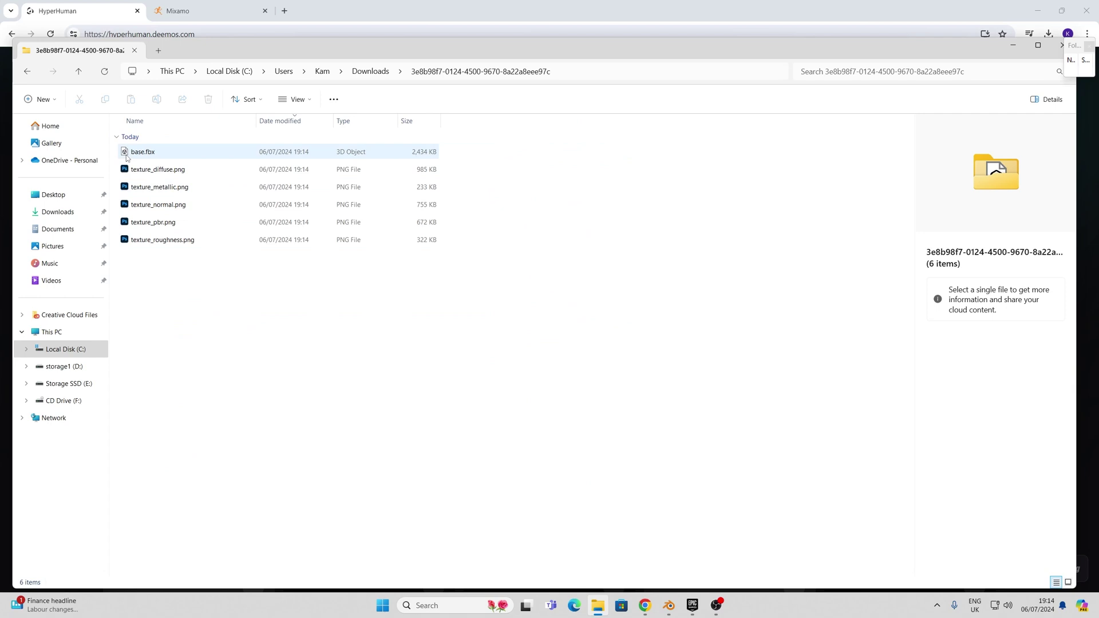
# Preview base.fbx and the diffuse, metallic, normal, PBR and roughness textures in the downloaded folder, and put the folder window away
pyautogui.click(163, 155)
pyautogui.click(200, 189)
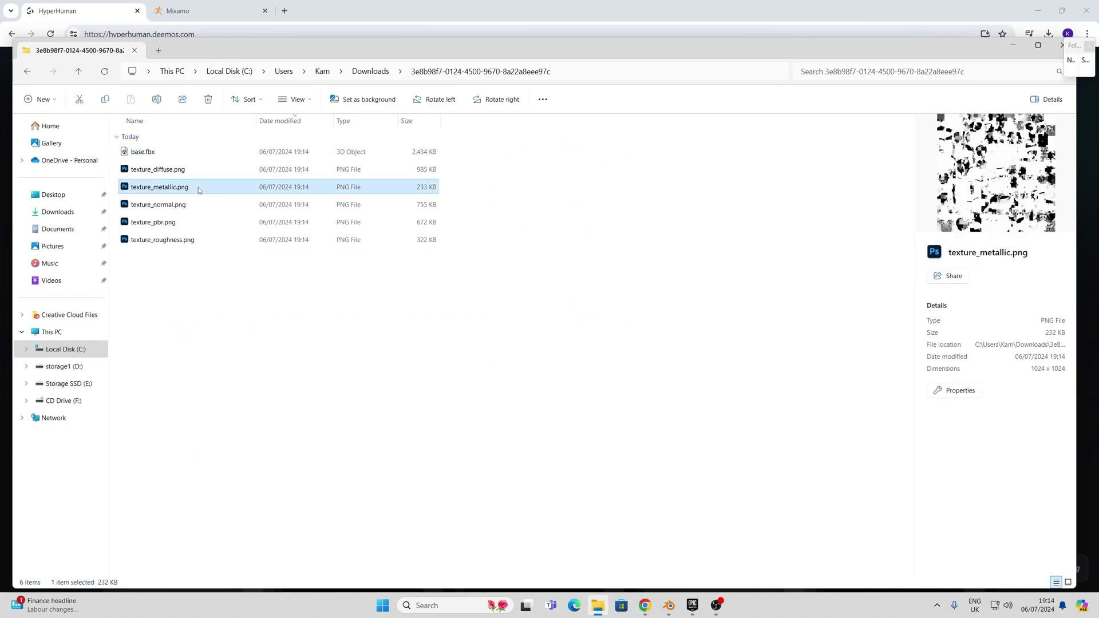
pyautogui.press('Down')
pyautogui.press('Up')
pyautogui.press('Up')
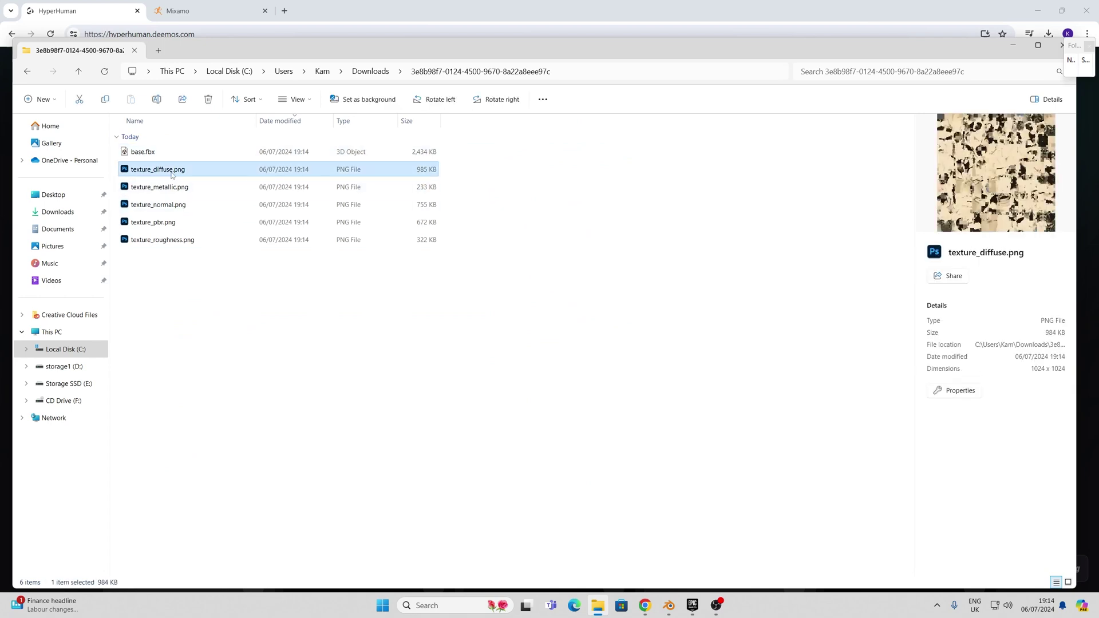
pyautogui.click(175, 187)
pyautogui.click(172, 205)
pyautogui.click(174, 223)
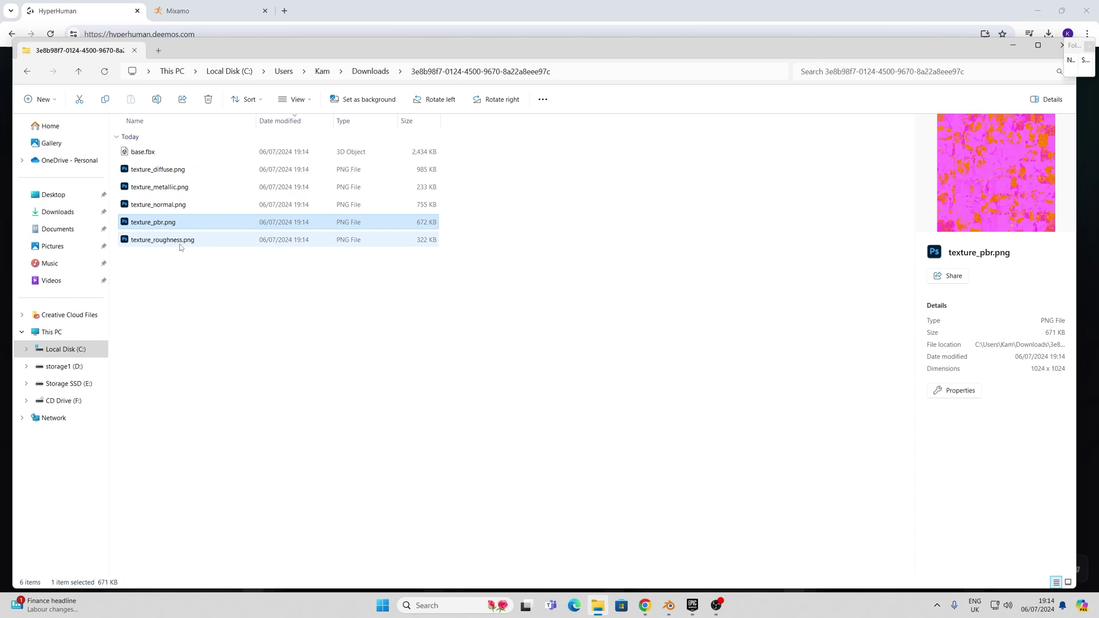
pyautogui.click(180, 240)
pyautogui.click(177, 205)
pyautogui.click(177, 187)
pyautogui.click(175, 169)
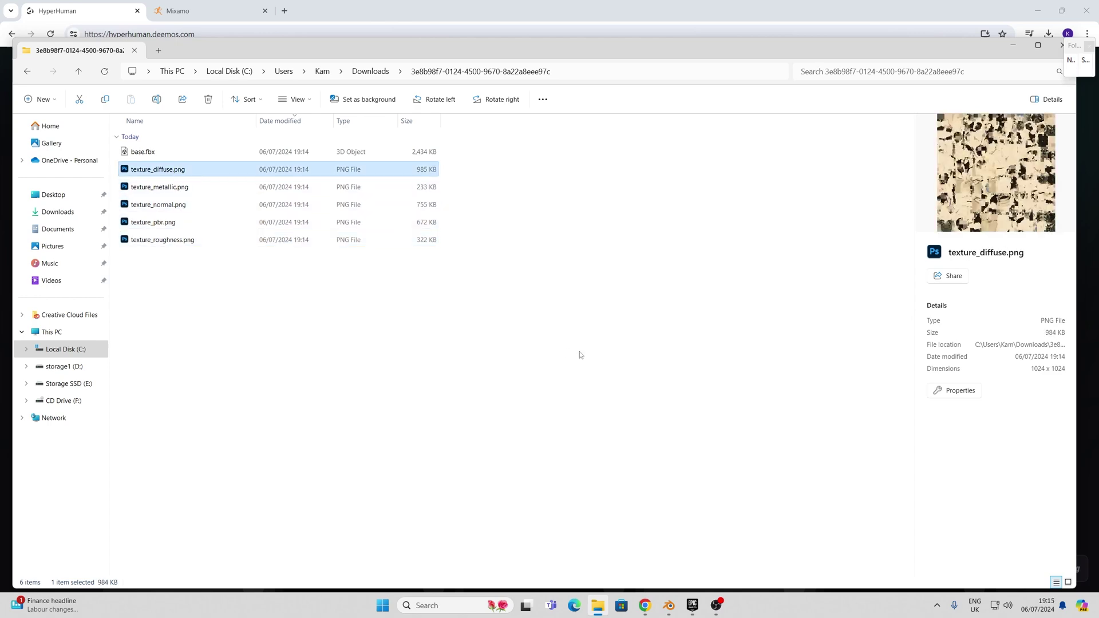
pyautogui.click(579, 352)
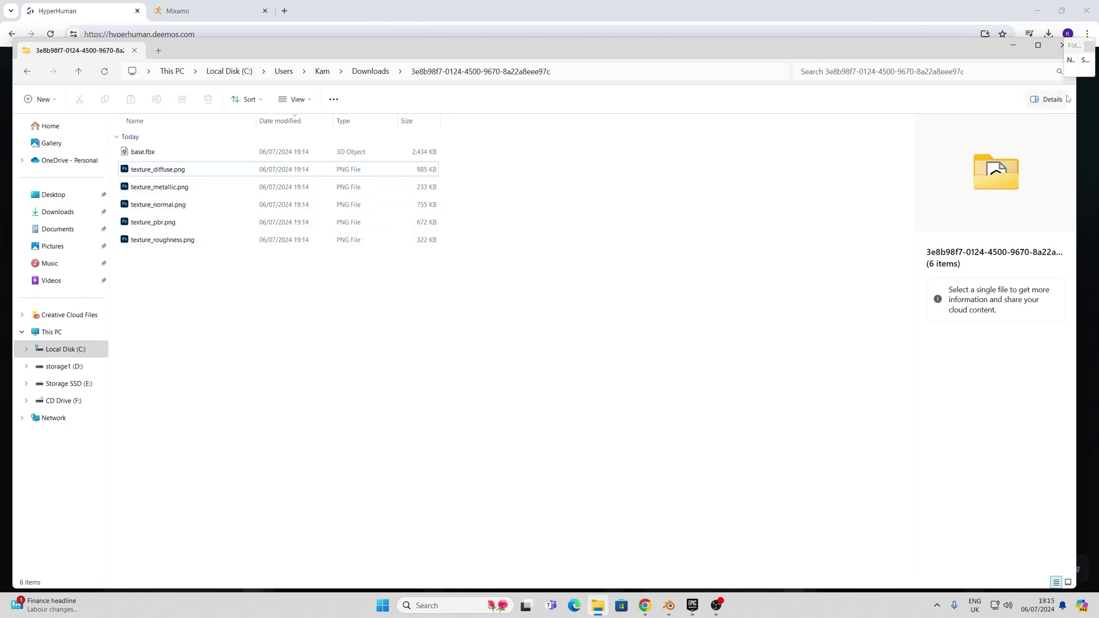
pyautogui.click(1012, 47)
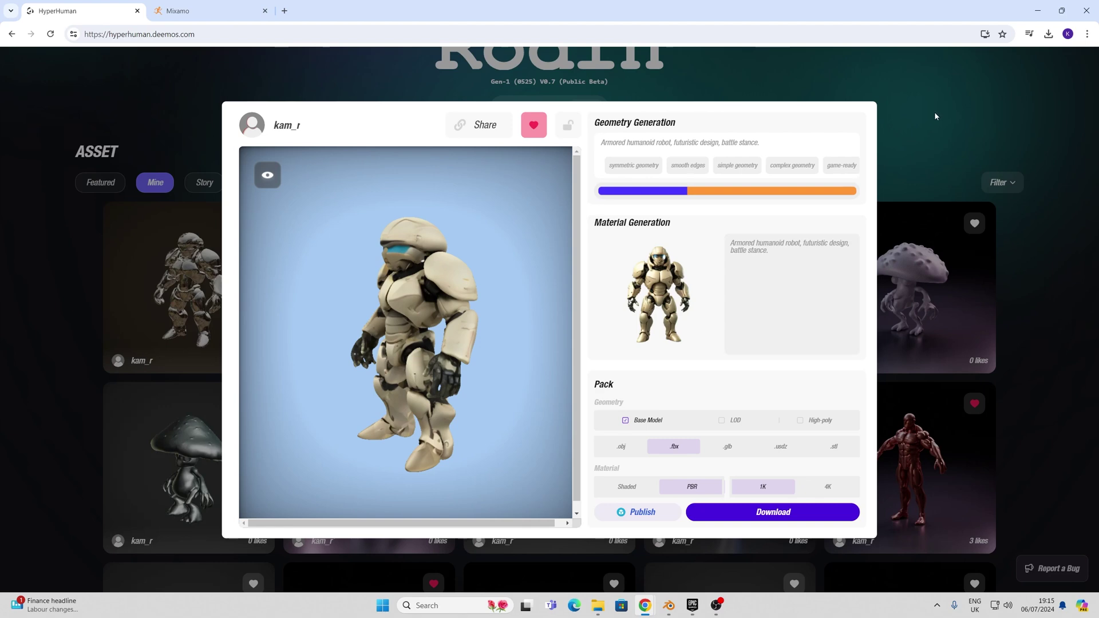
# Switch to Blender and delete the default camera, cube and light from the new scene
pyautogui.click(664, 608)
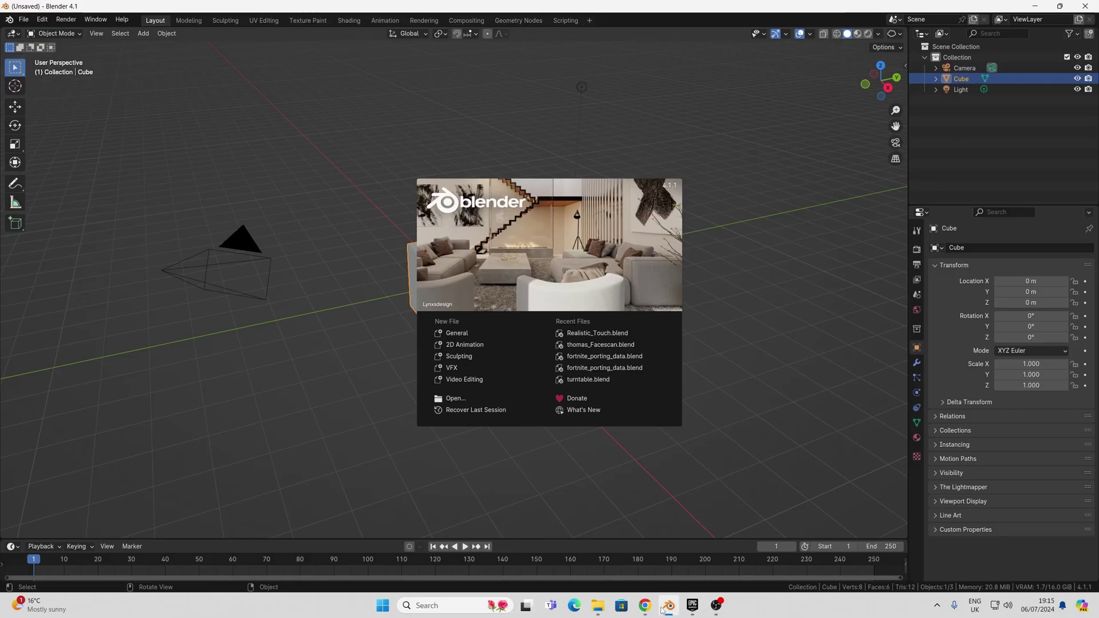
pyautogui.click(535, 287)
pyautogui.moveTo(450, 277); pyautogui.dragTo(454, 277, button='middle')
pyautogui.press('a')
pyautogui.press('x')
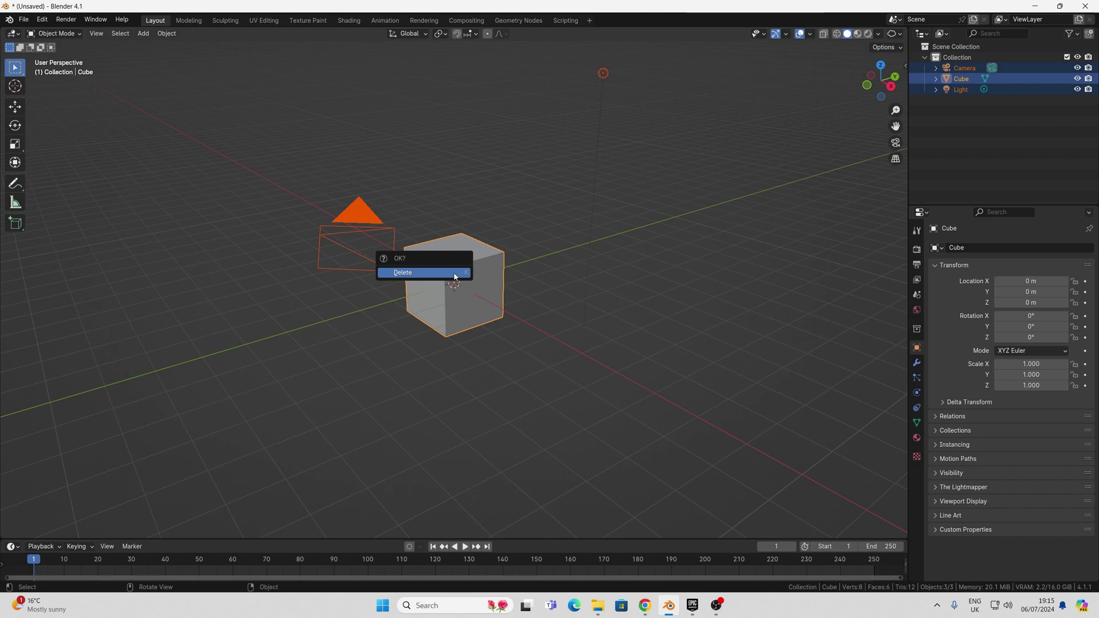
pyautogui.click(454, 274)
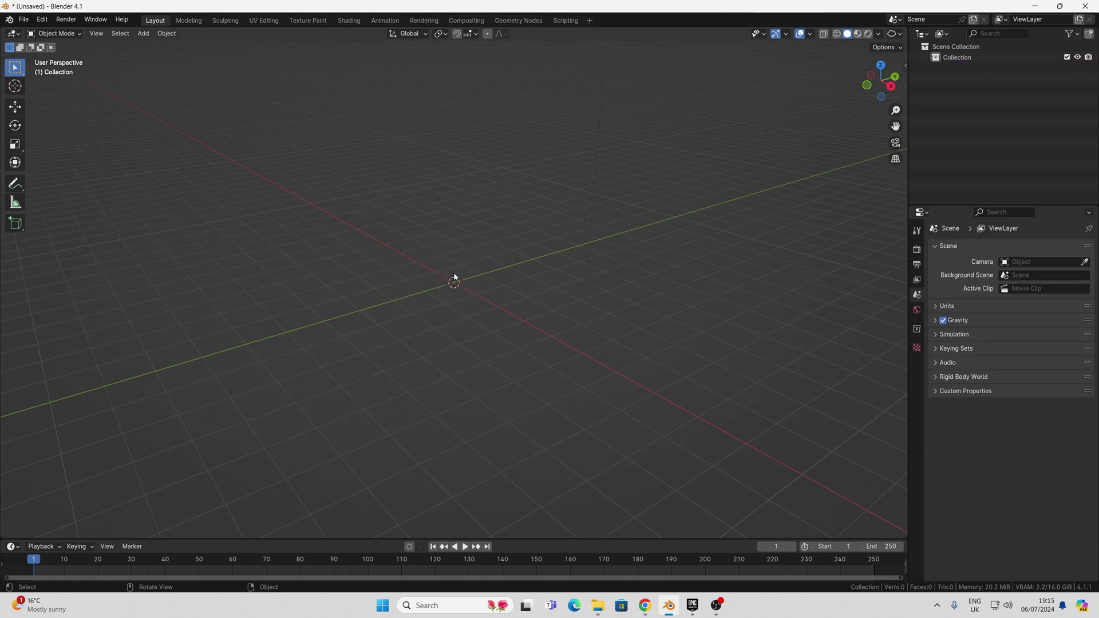
# Import the downloaded base.fbx robot model into the empty scene and show it in front view
pyautogui.click(23, 20)
pyautogui.moveTo(74, 170)
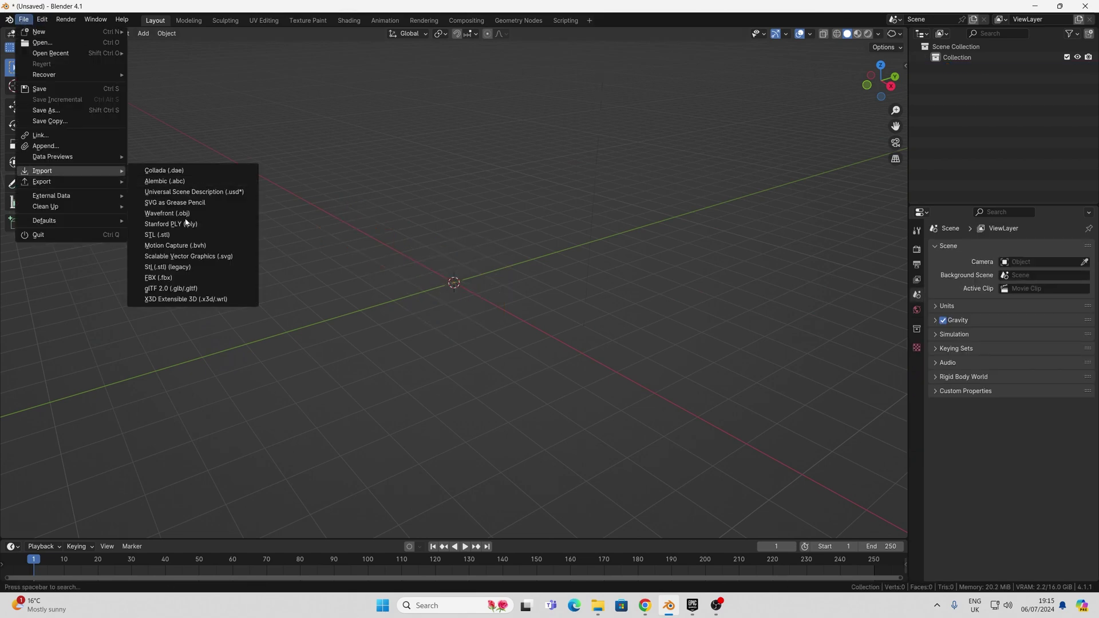
pyautogui.click(172, 278)
pyautogui.press('KP_1')
pyautogui.scroll(5, 470, 241)
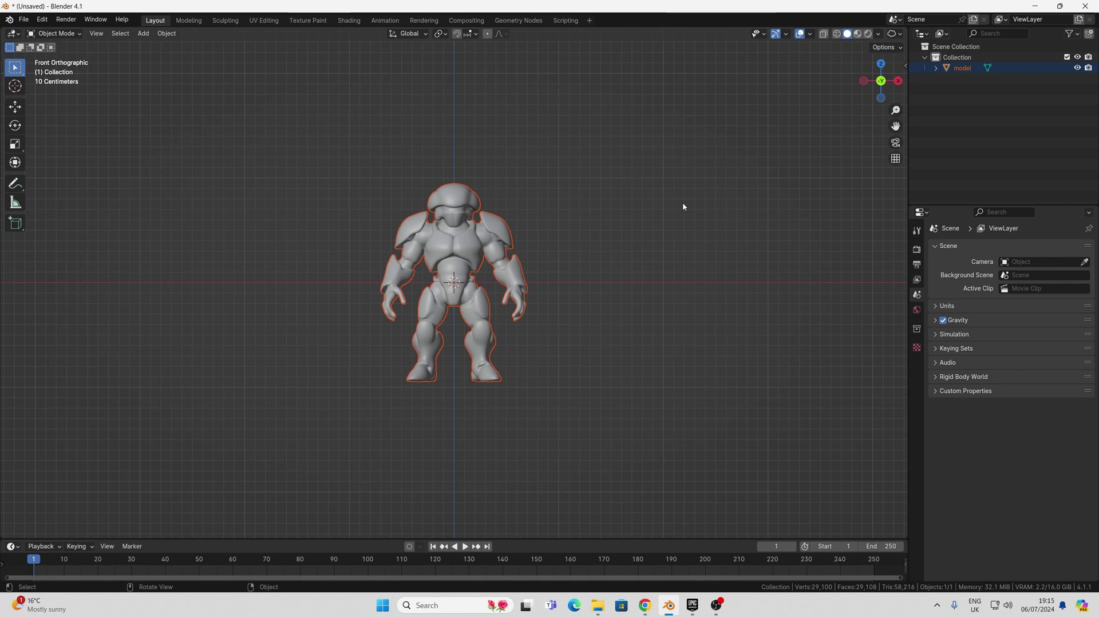
# Show the robot's transform dimensions and scale it down uniformly until it is about 1.8 m tall
pyautogui.press('n')
pyautogui.click(902, 91)
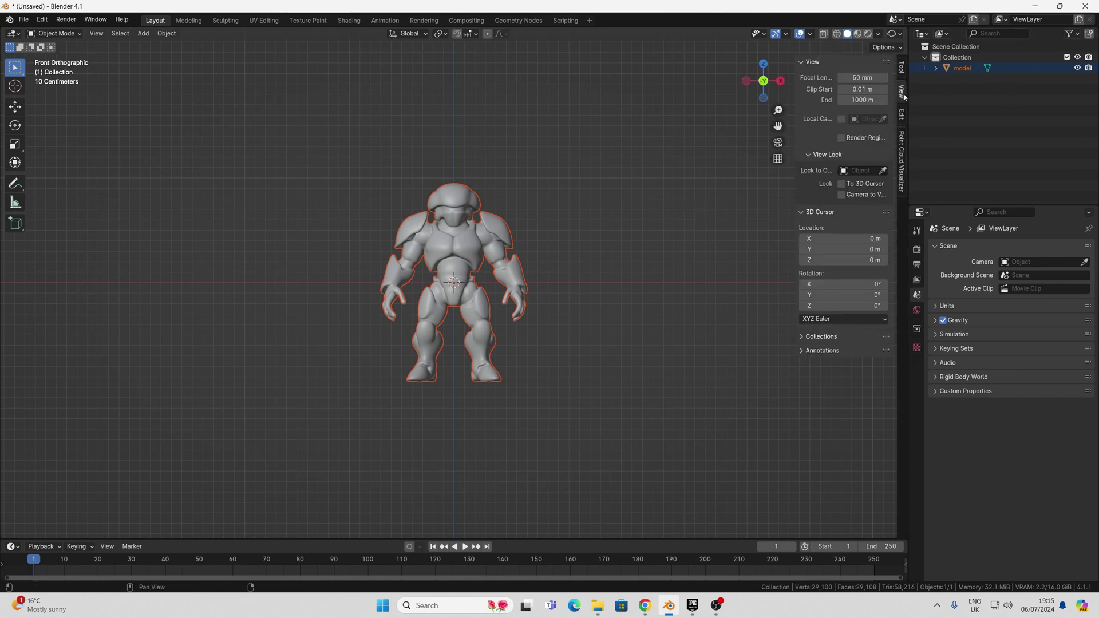
pyautogui.click(457, 267)
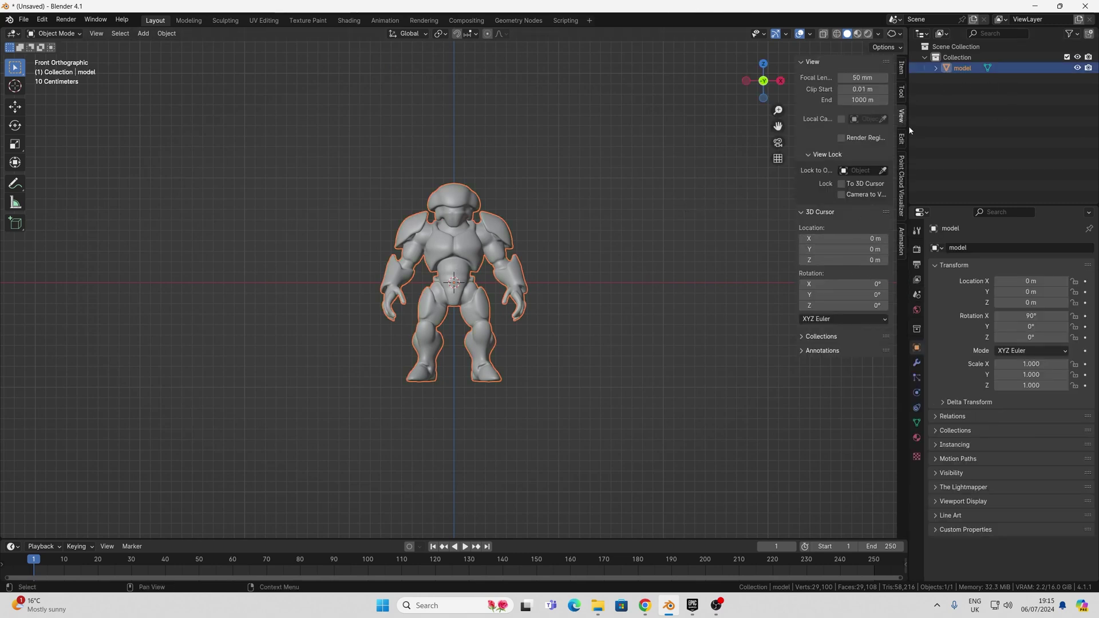
pyautogui.click(903, 68)
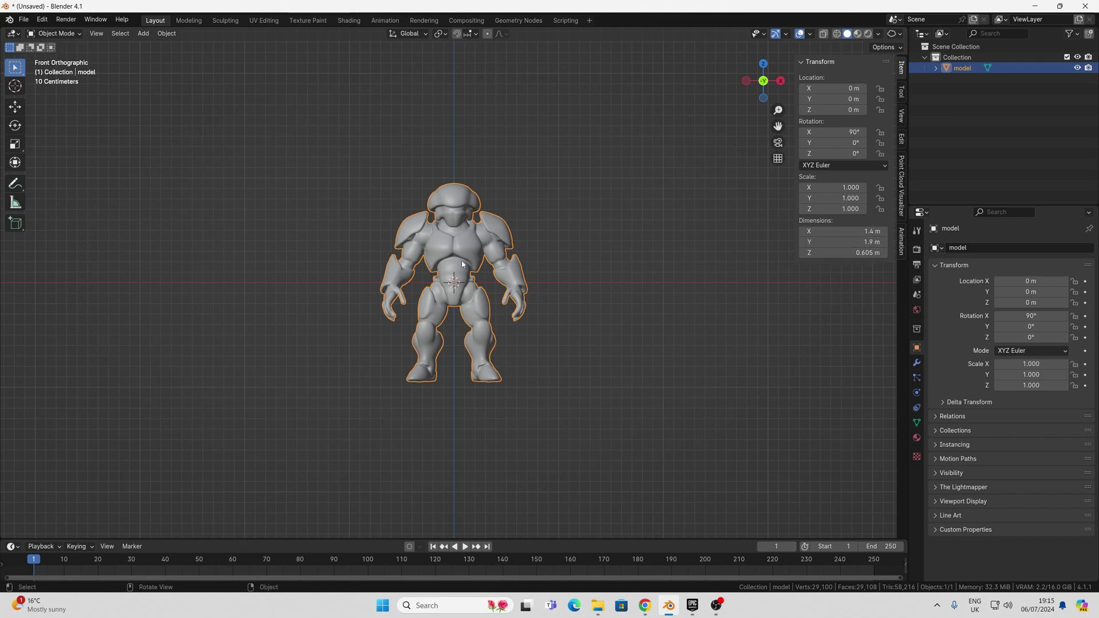
pyautogui.press('s')
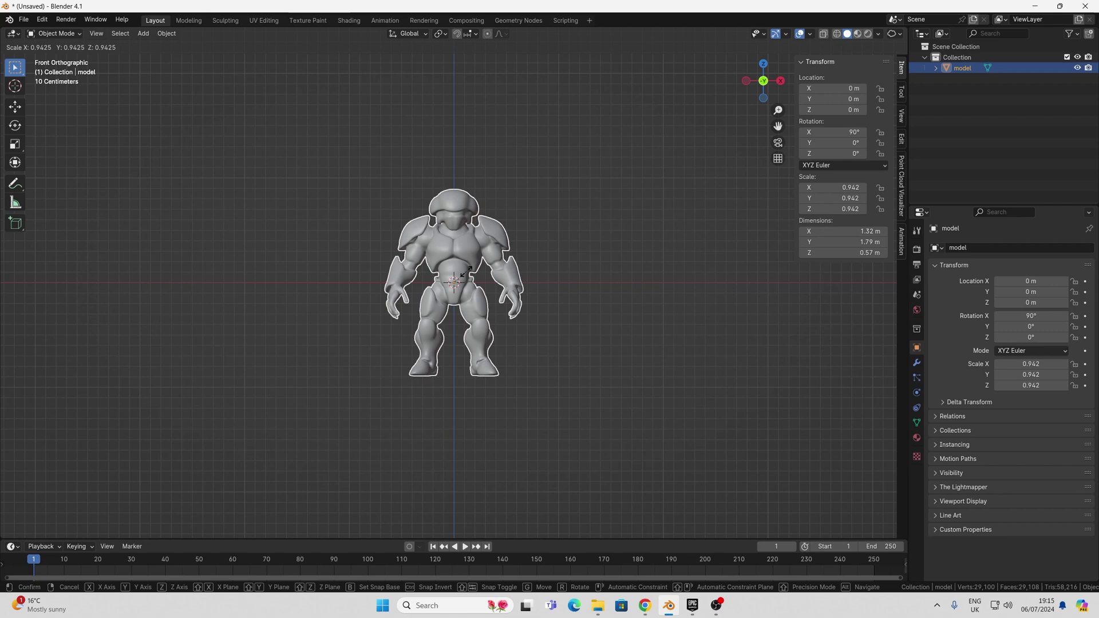
pyautogui.click(468, 276)
pyautogui.scroll(4, 470, 286)
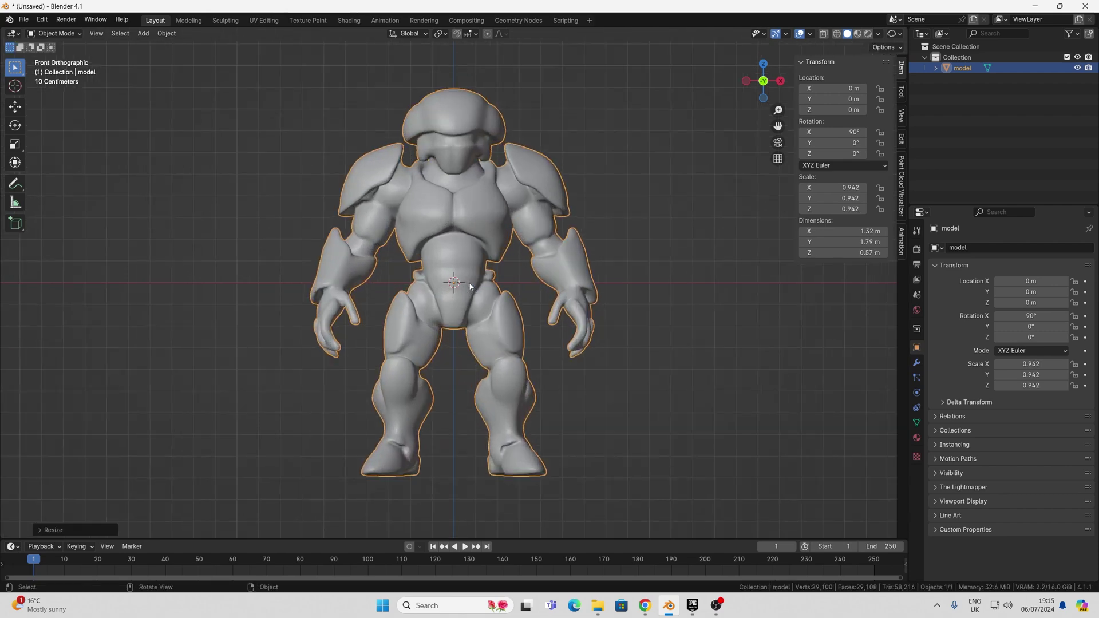
pyautogui.press('s')
pyautogui.click(470, 285)
pyautogui.scroll(-2, 471, 286)
# Move the robot up along Z to about 0.901 m so the soles of its feet rest on the ground line
pyautogui.press('g')
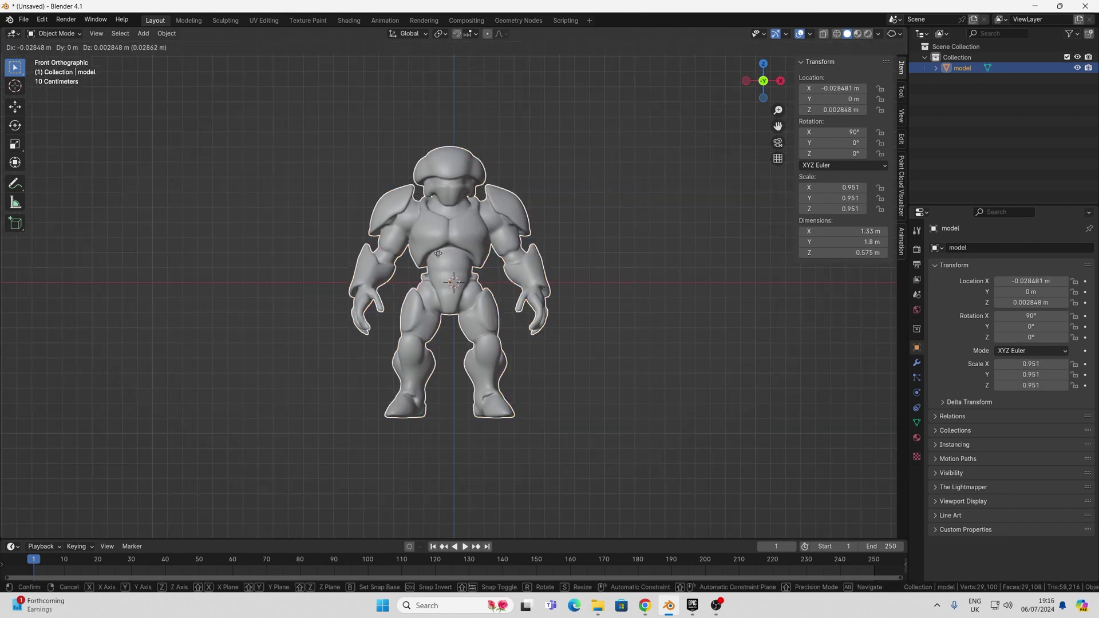
pyautogui.press('z')
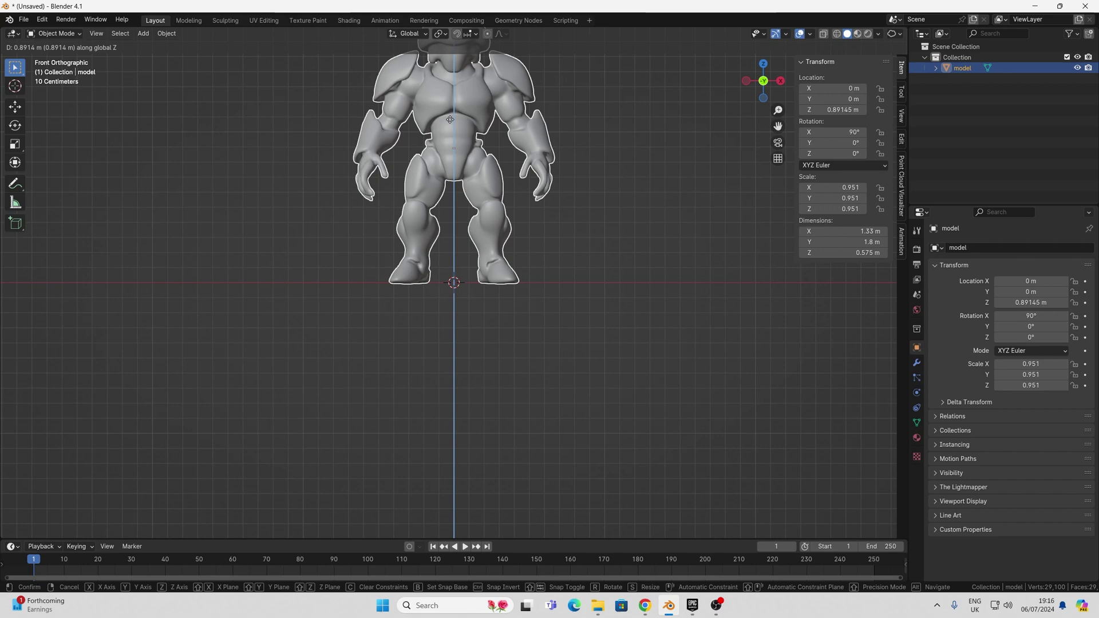
pyautogui.click(450, 120)
pyautogui.scroll(3, 434, 238)
pyautogui.moveTo(406, 269); pyautogui.dragTo(494, 308, button='middle')
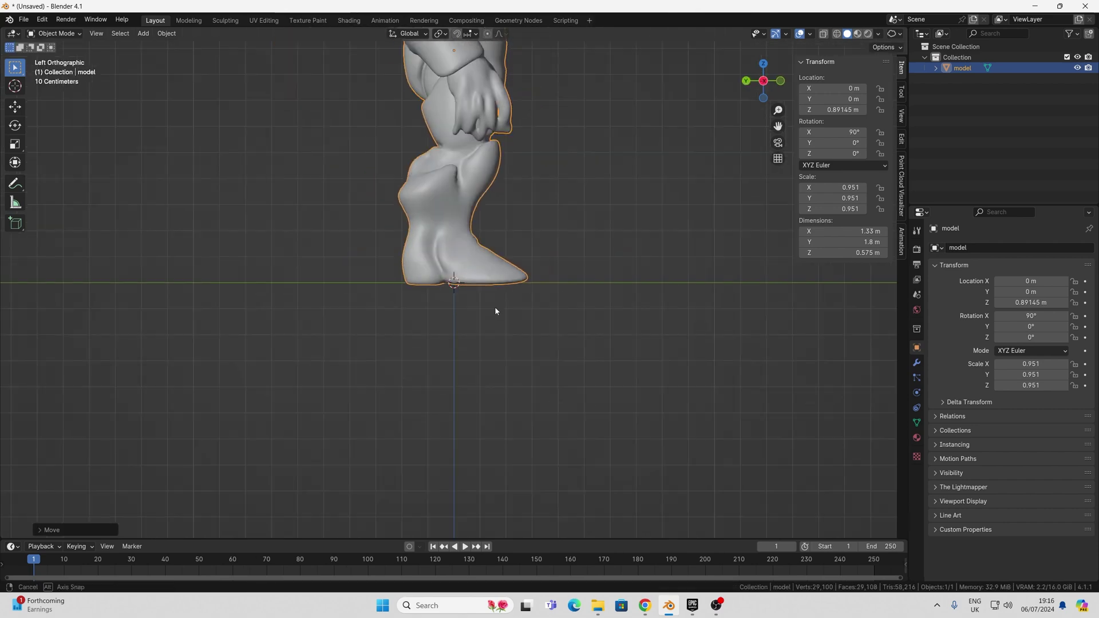
pyautogui.scroll(2, 457, 296)
pyautogui.scroll(5, 435, 292)
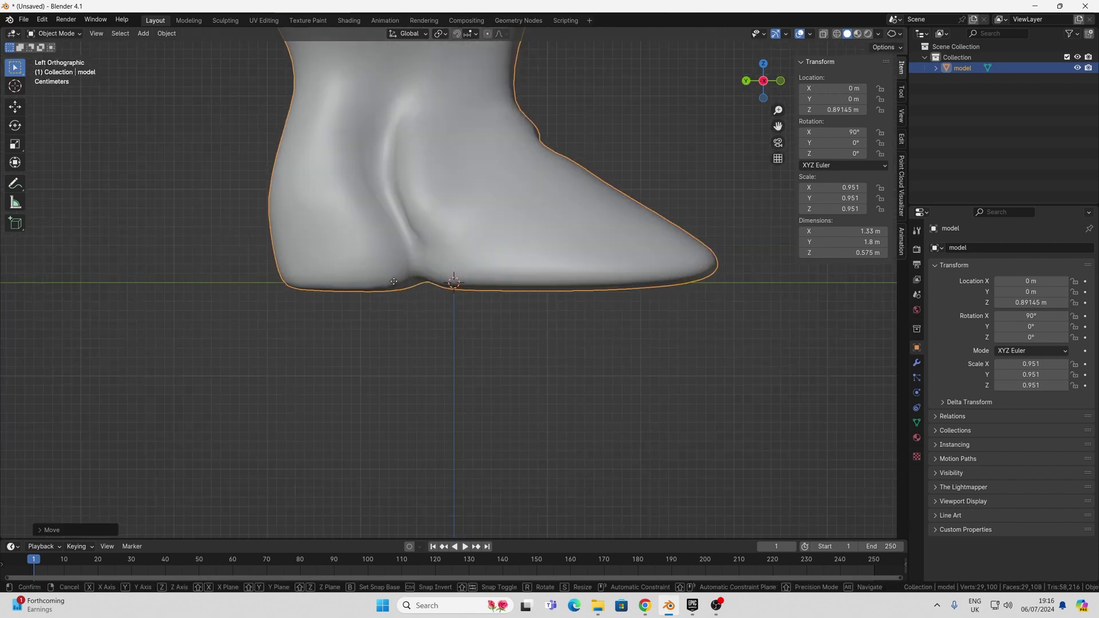
pyautogui.press('g')
pyautogui.press('z')
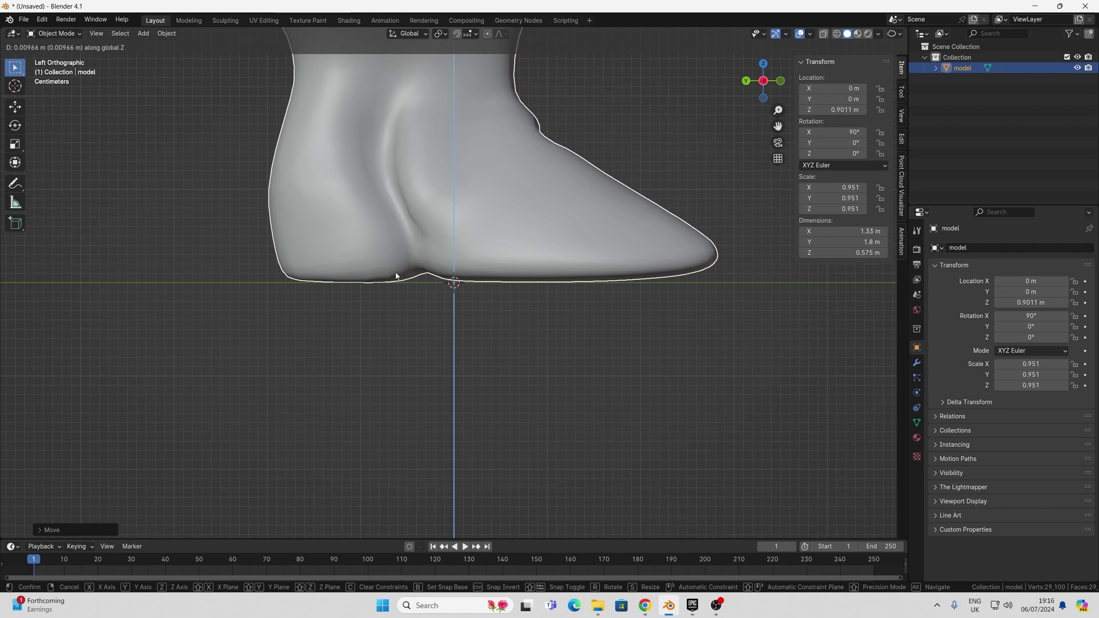
pyautogui.click(395, 272)
# Enter Edit Mode on the robot and examine its mesh topology from the front and sides
pyautogui.moveTo(507, 292); pyautogui.dragTo(425, 310, button='middle')
pyautogui.scroll(-7, 427, 312)
pyautogui.keyDown('shift'); pyautogui.moveTo(406, 265); pyautogui.dragTo(393, 410, button='middle'); pyautogui.keyUp('shift')
pyautogui.press('Tab')
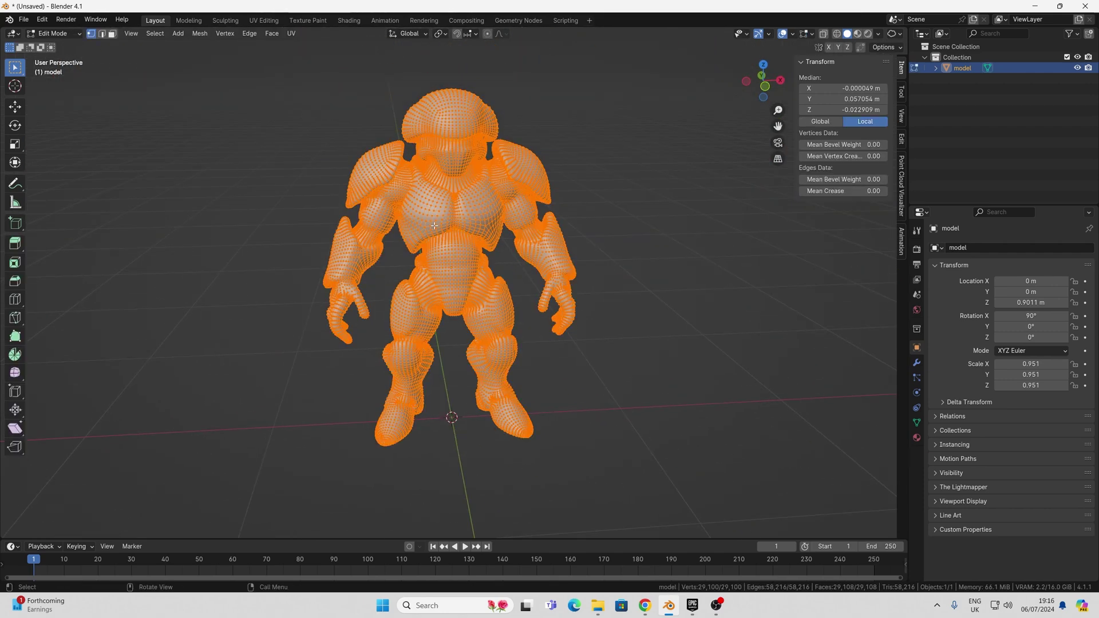
pyautogui.scroll(5, 434, 226)
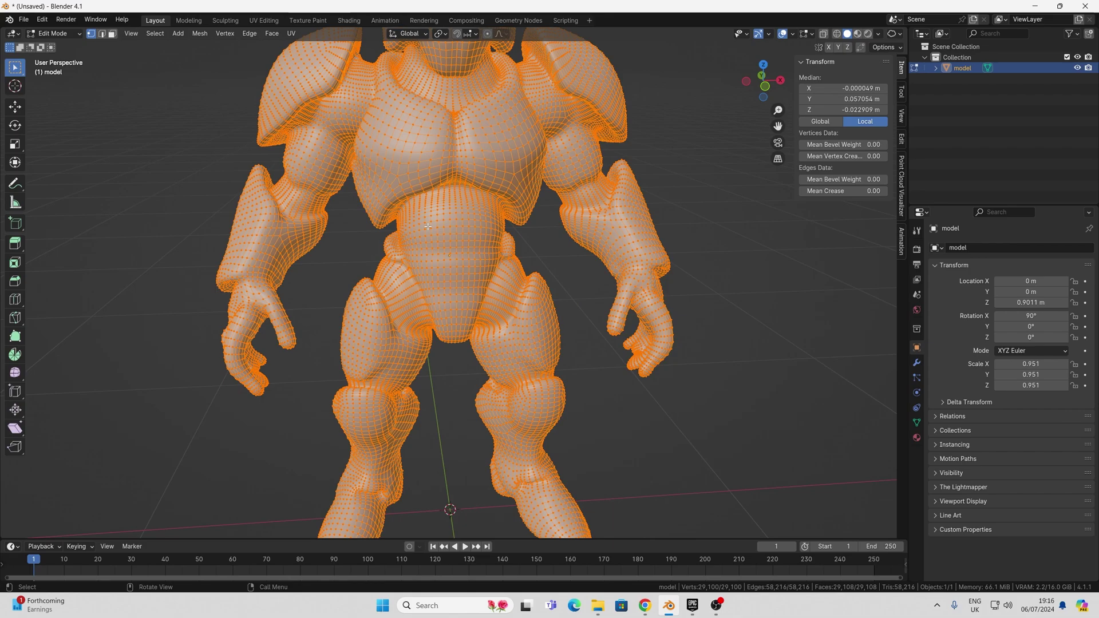
pyautogui.scroll(-4, 387, 246)
pyautogui.moveTo(339, 236); pyautogui.dragTo(475, 238, button='middle')
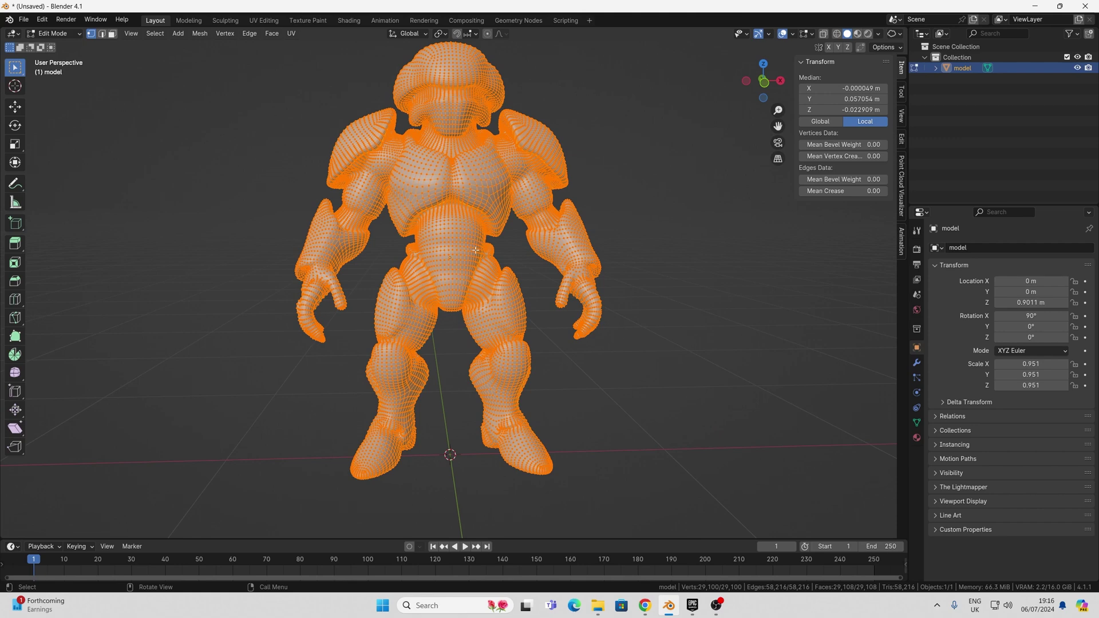
pyautogui.moveTo(475, 260)
pyautogui.mouseDown(button='middle')
pyautogui.moveTo(446, 262)
pyautogui.moveTo(472, 261)
pyautogui.mouseUp(button='middle')
# Open the UV Editing workspace, examine the UV layout of the whole robot mesh, and return to Object Mode
pyautogui.keyDown('shift'); pyautogui.moveTo(660, 246); pyautogui.dragTo(676, 368, button='middle'); pyautogui.keyUp('shift')
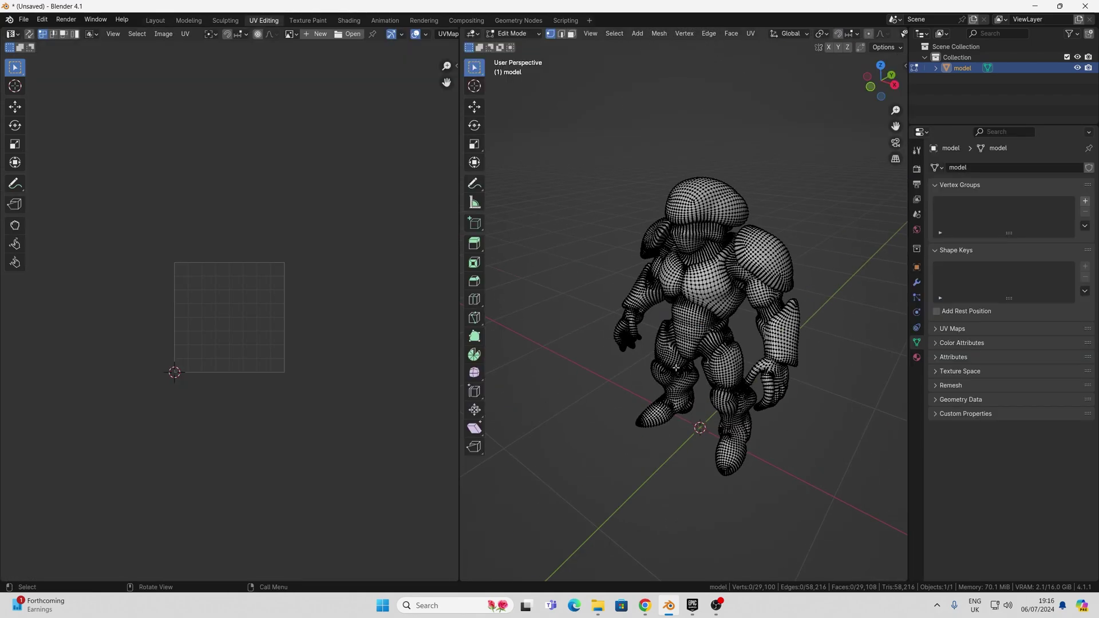
pyautogui.press('Tab')
pyautogui.press('Tab')
pyautogui.press('a')
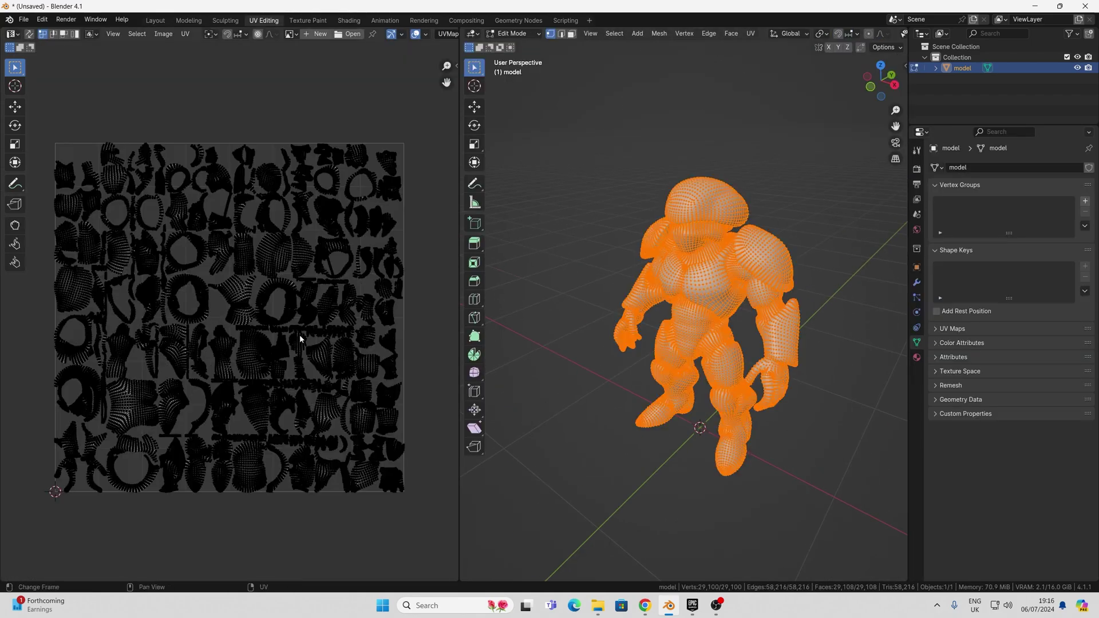
pyautogui.scroll(6, 245, 335)
pyautogui.scroll(-3, 246, 335)
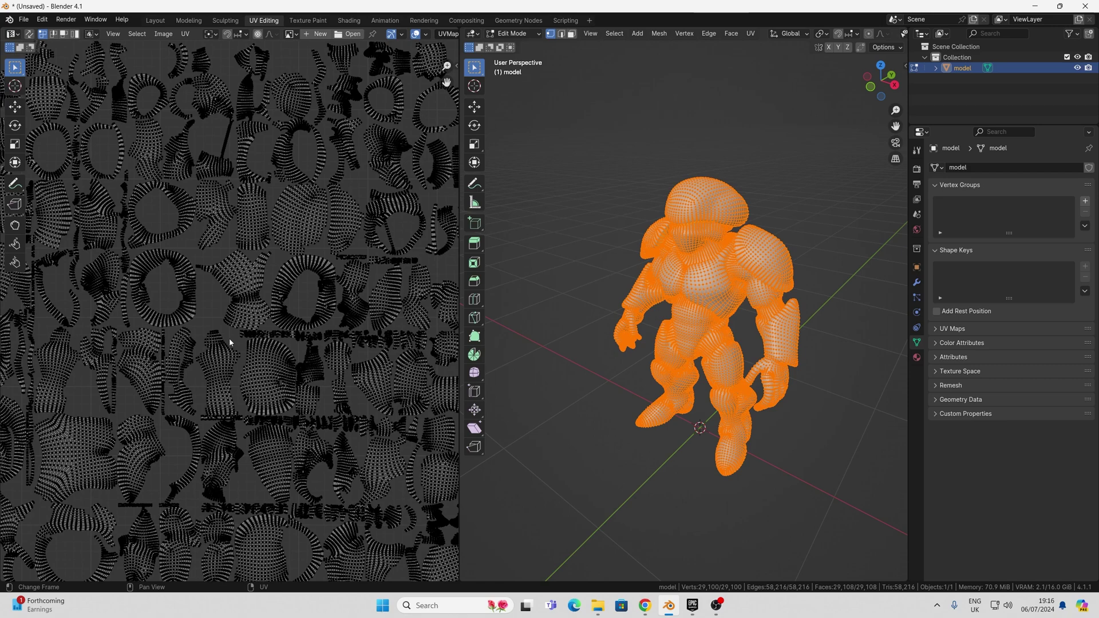
pyautogui.scroll(-1, 229, 342)
pyautogui.scroll(3, 229, 343)
pyautogui.scroll(-1, 192, 348)
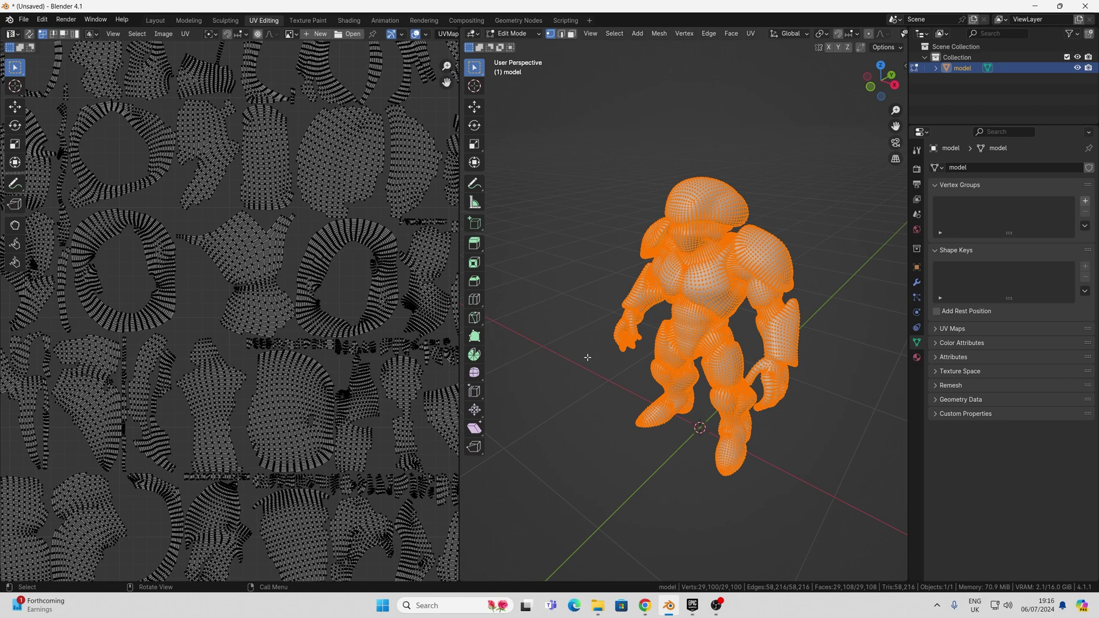
pyautogui.moveTo(588, 357); pyautogui.dragTo(734, 359, button='middle')
pyautogui.moveTo(646, 332); pyautogui.dragTo(667, 331, button='middle')
pyautogui.press('Tab')
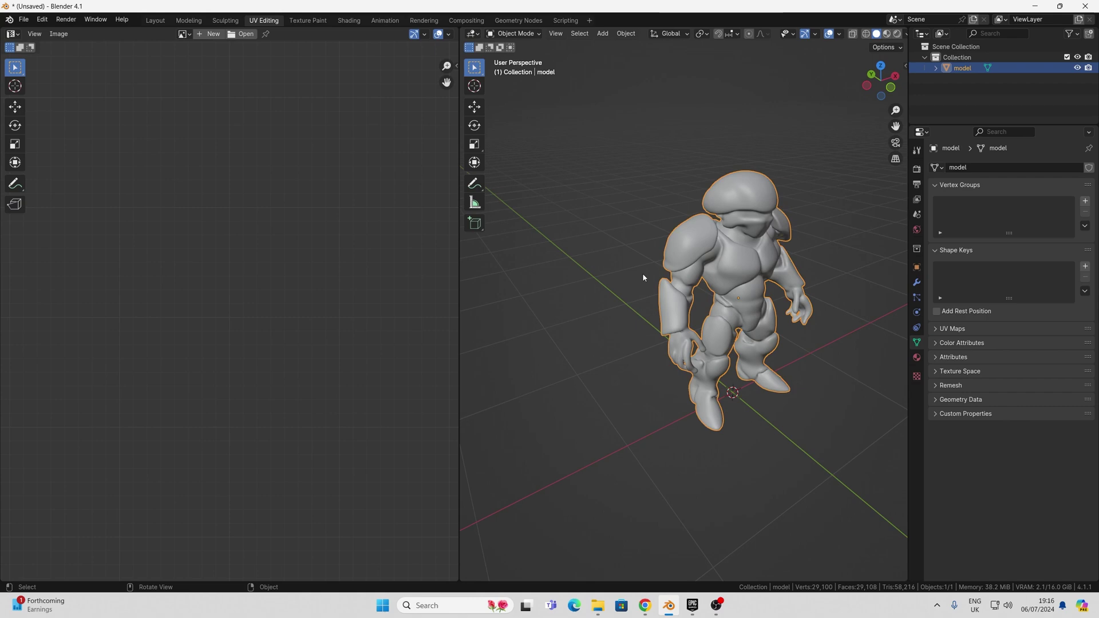
# Switch to the Sculpting workspace and turn on mirror symmetry along X
pyautogui.click(225, 21)
pyautogui.keyDown('alt'); pyautogui.moveTo(360, 216); pyautogui.dragTo(414, 327, button='middle'); pyautogui.keyUp('alt')
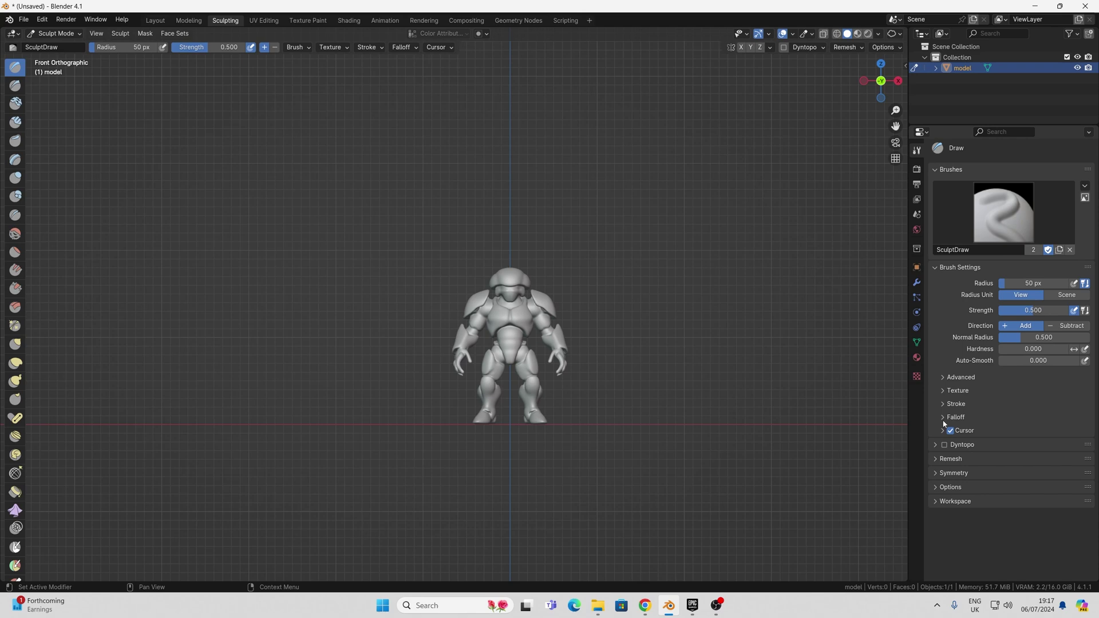
pyautogui.click(999, 473)
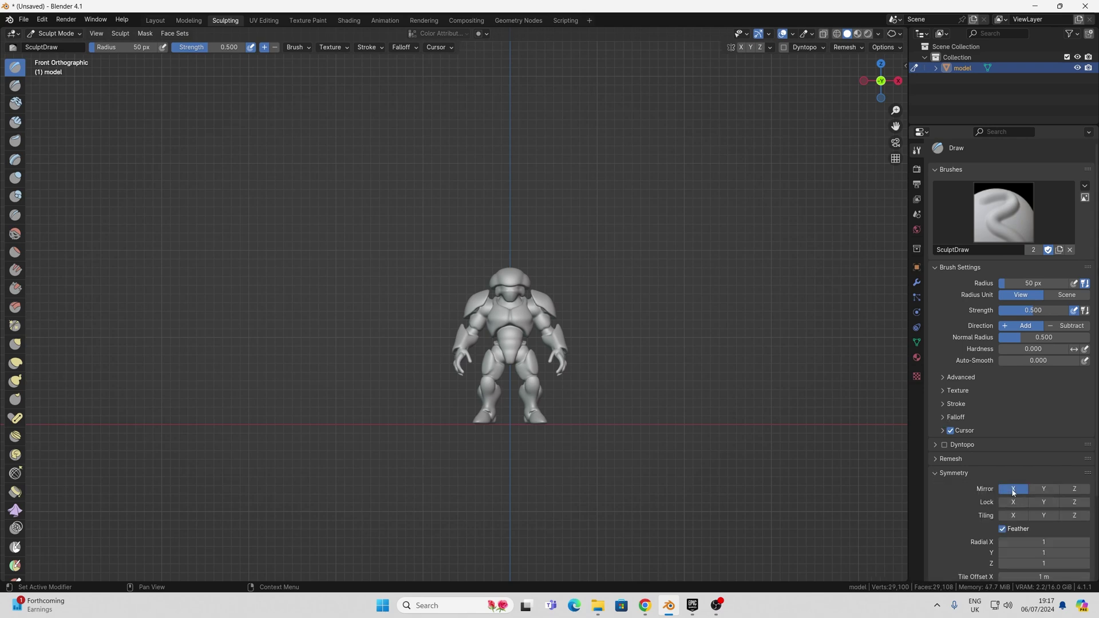
pyautogui.click(1013, 490)
# Try deflating the sides of the helmet with the Inflate/Deflate brush at 186 px radius and 0.753 strength
pyautogui.scroll(6, 572, 302)
pyautogui.scroll(-1, 570, 309)
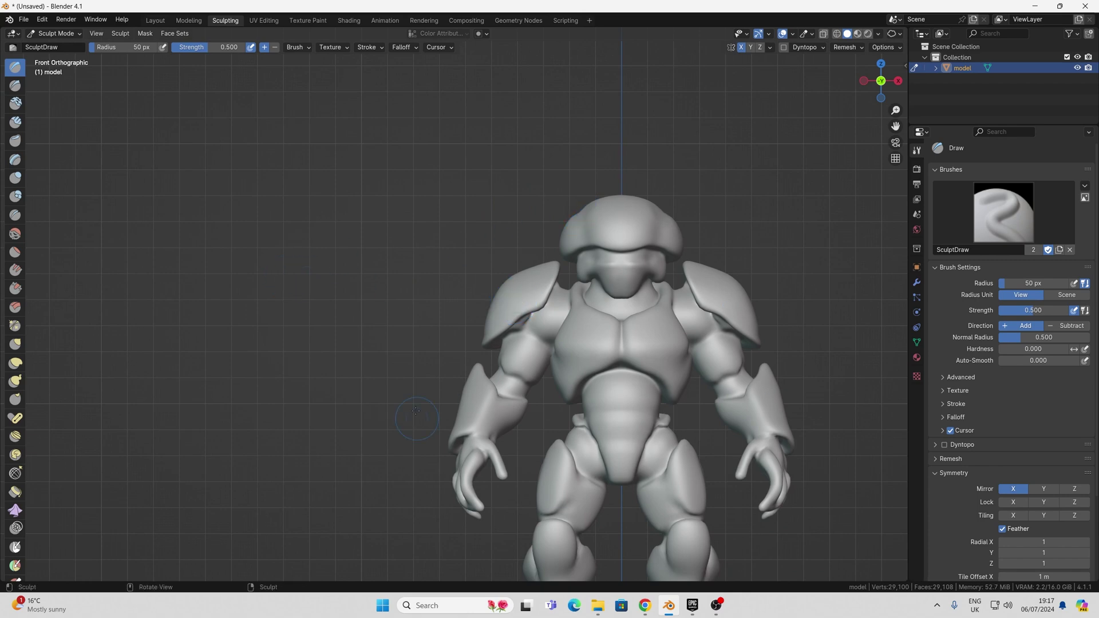
pyautogui.moveTo(385, 348)
pyautogui.mouseDown(button='middle')
pyautogui.moveTo(361, 349)
pyautogui.moveTo(401, 346)
pyautogui.moveTo(377, 347)
pyautogui.mouseUp(button='middle')
pyautogui.click(15, 178)
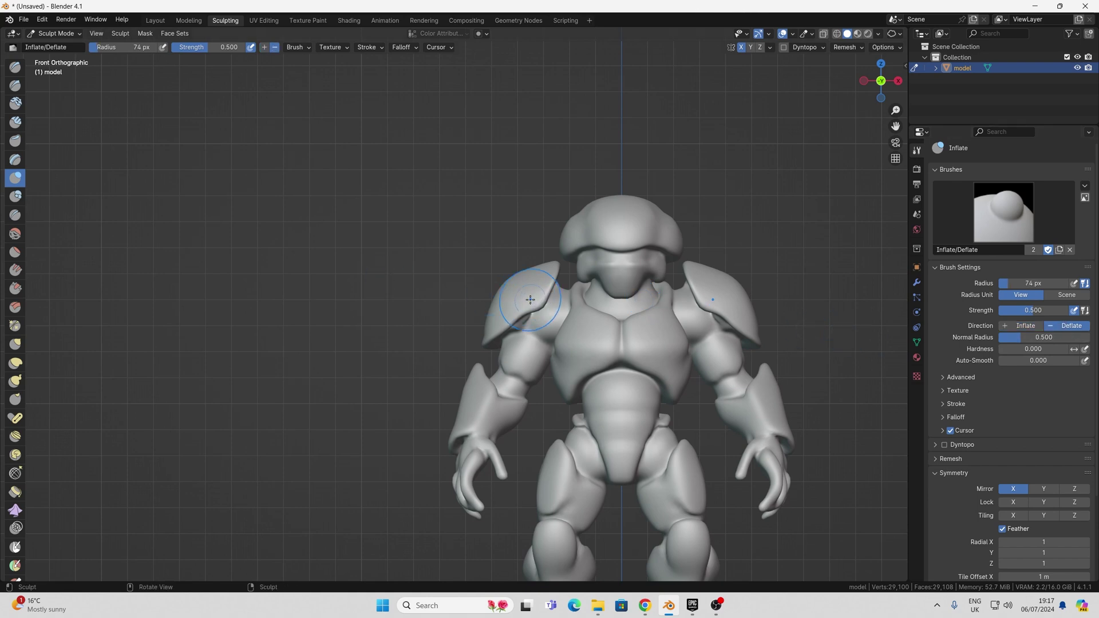
pyautogui.moveTo(543, 284)
pyautogui.mouseDown(button='middle')
pyautogui.moveTo(225, 293)
pyautogui.moveTo(653, 229)
pyautogui.moveTo(657, 246)
pyautogui.mouseUp(button='middle')
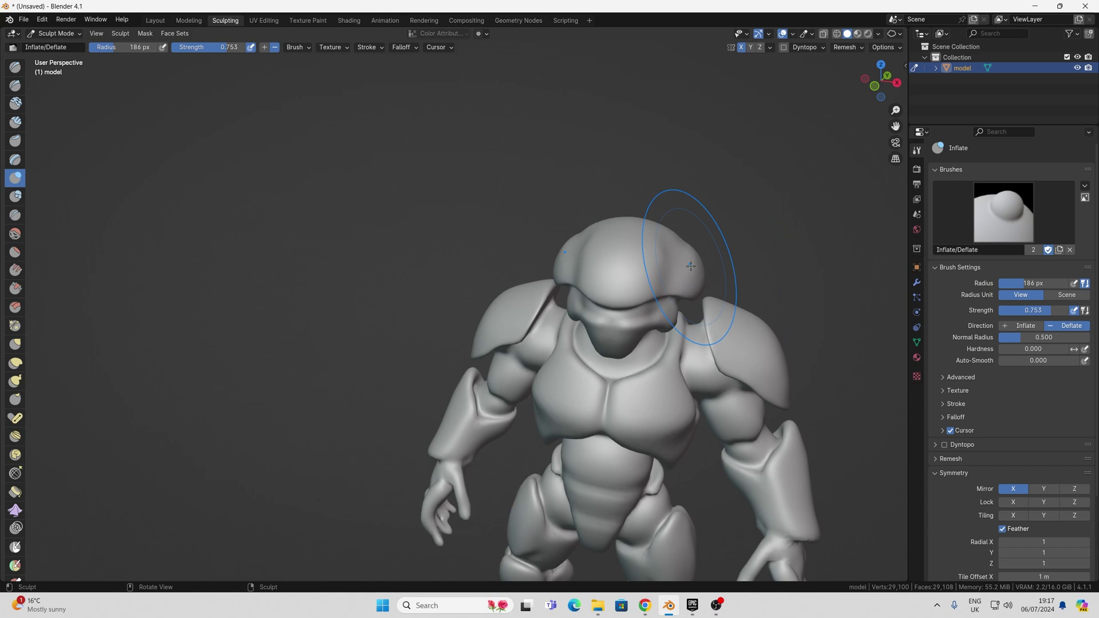
pyautogui.moveTo(691, 248); pyautogui.dragTo(704, 232, button='middle')
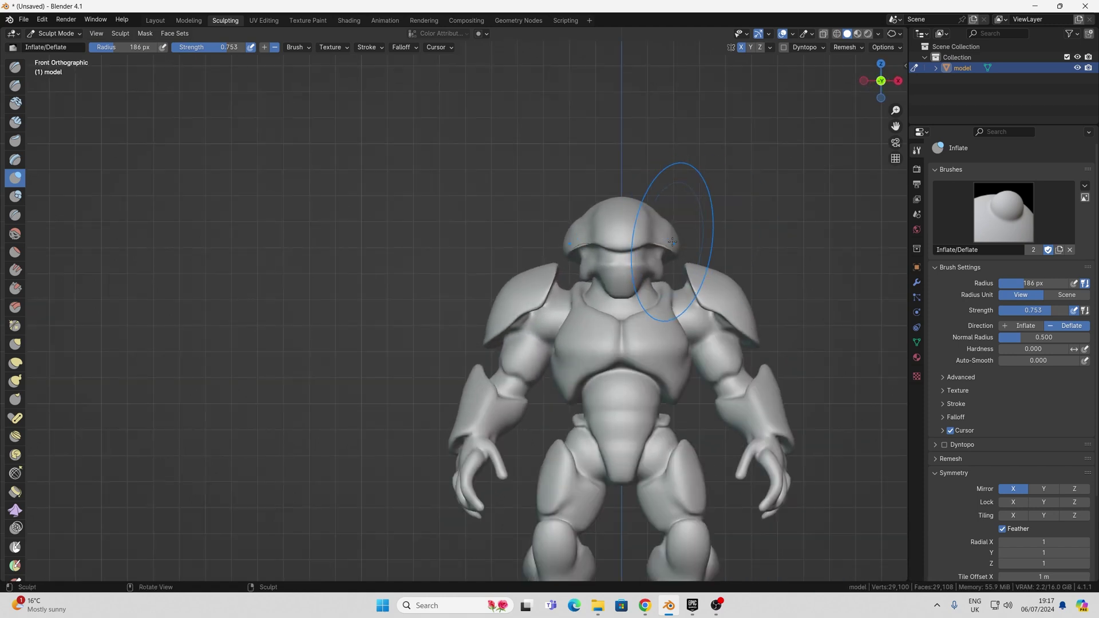
pyautogui.moveTo(680, 246); pyautogui.dragTo(674, 352, button='middle')
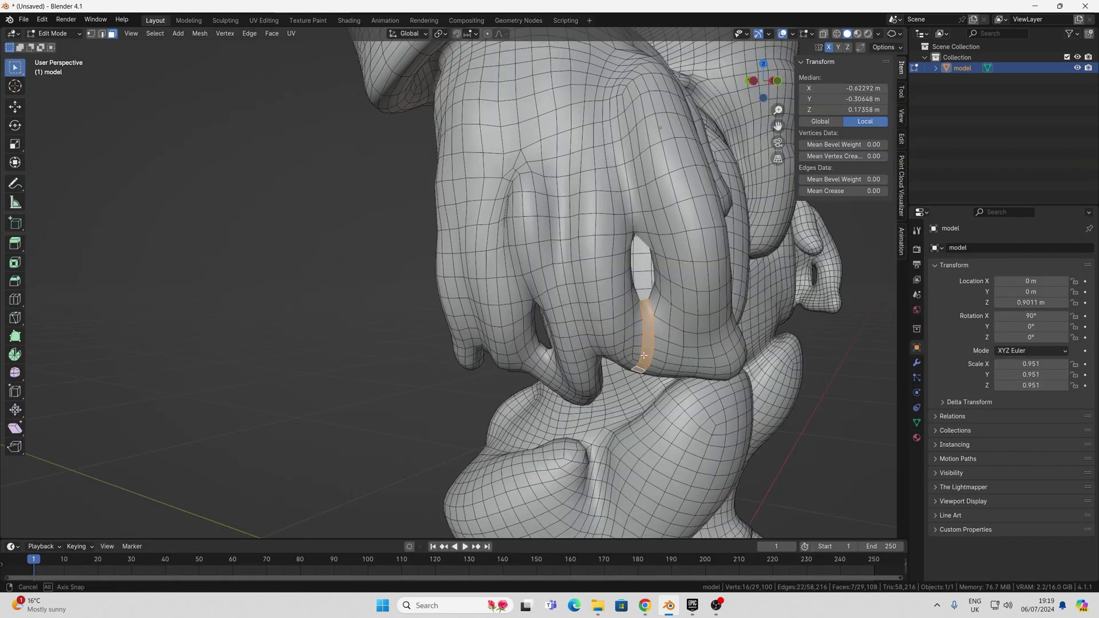
pyautogui.moveTo(667, 348); pyautogui.dragTo(656, 340, button='middle')
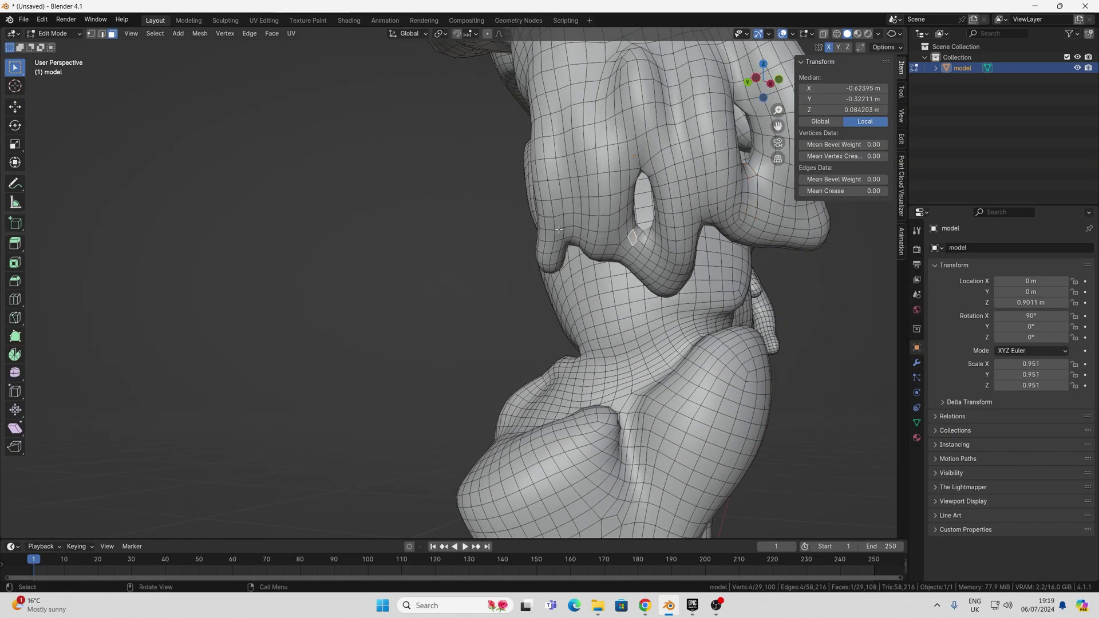
# Return the robot to front view in the Layout workspace and open the file export options
pyautogui.scroll(-3, 559, 230)
pyautogui.moveTo(584, 216); pyautogui.dragTo(472, 224, button='middle')
pyautogui.scroll(-3, 718, 237)
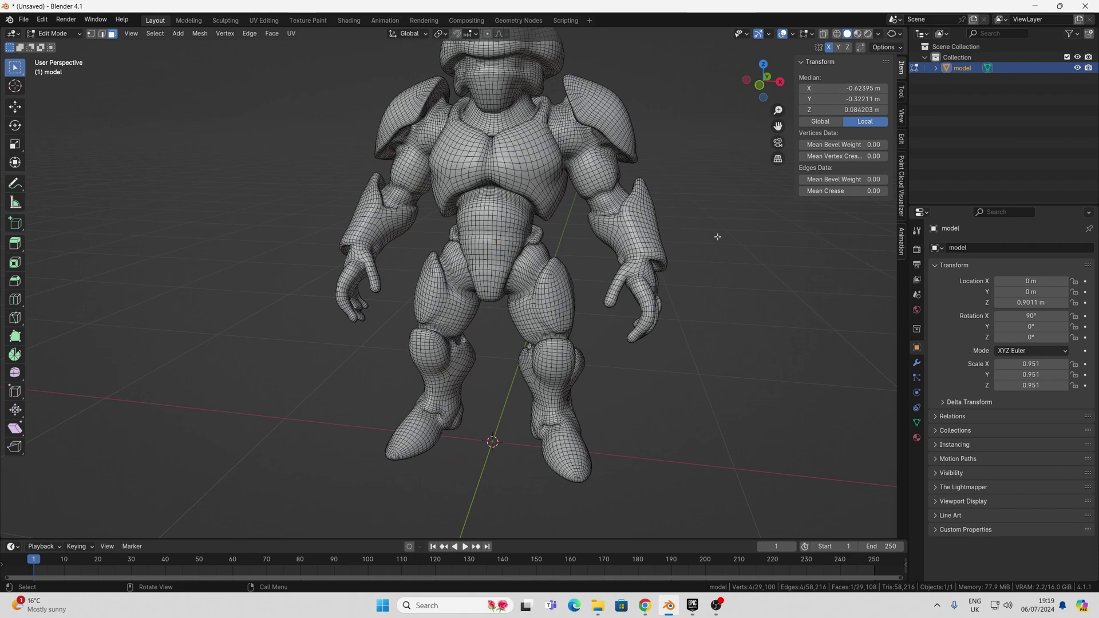
pyautogui.moveTo(718, 236)
pyautogui.mouseDown(button='middle')
pyautogui.moveTo(650, 246)
pyautogui.moveTo(737, 231)
pyautogui.mouseUp(button='middle')
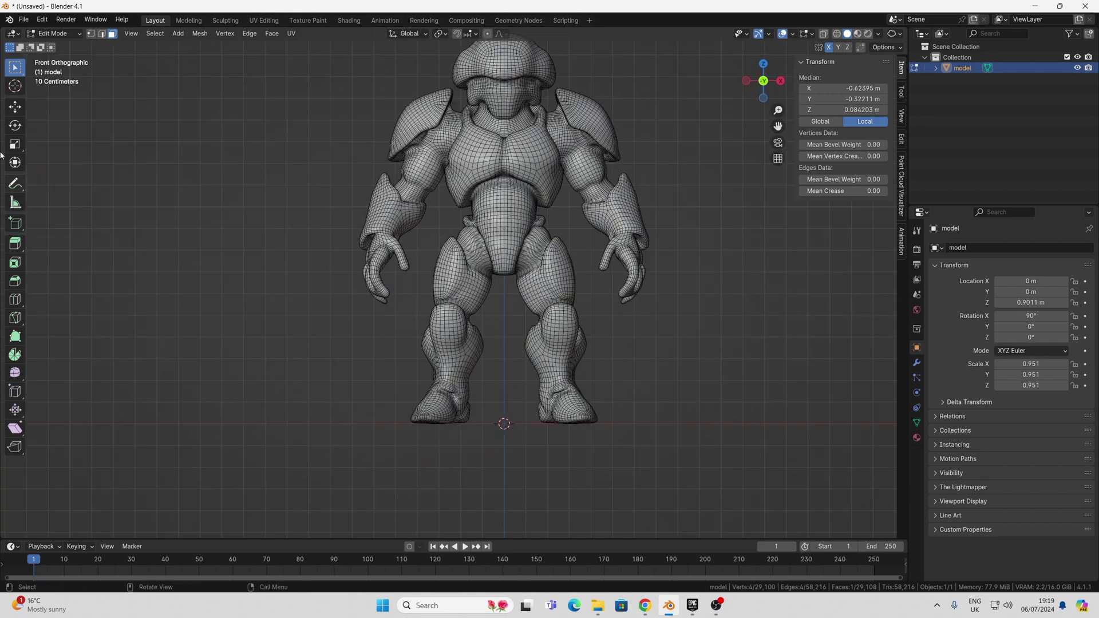
pyautogui.click(24, 20)
pyautogui.moveTo(102, 182)
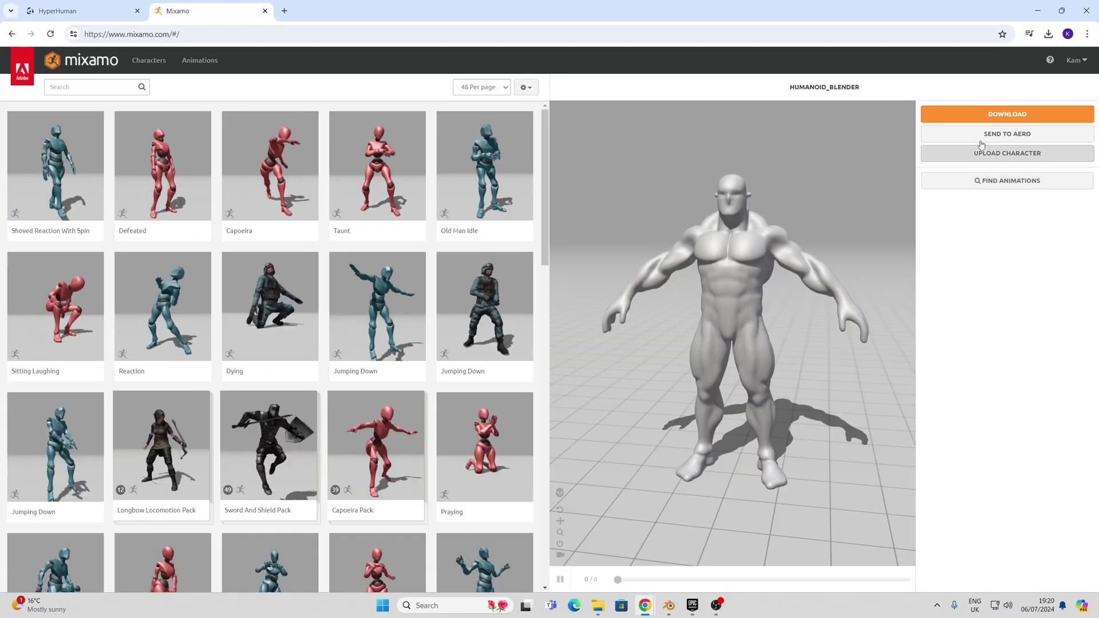
# In Mixamo, upload the exported robot character file and accept its front-facing orientation in the Auto-Rigger
pyautogui.click(988, 157)
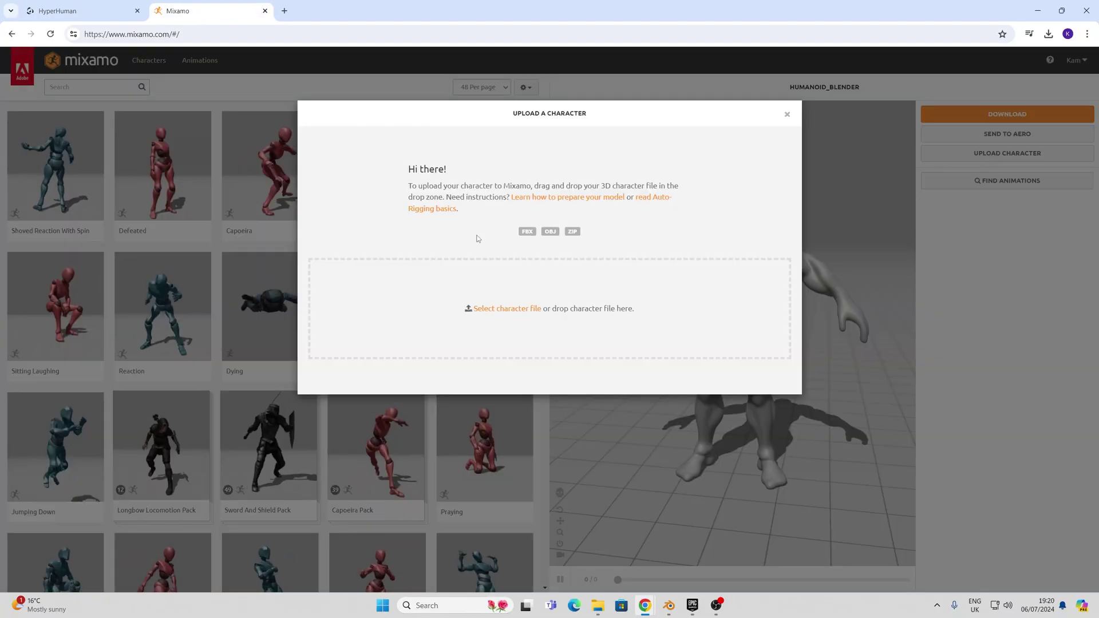
pyautogui.click(486, 319)
pyautogui.doubleClick(149, 98)
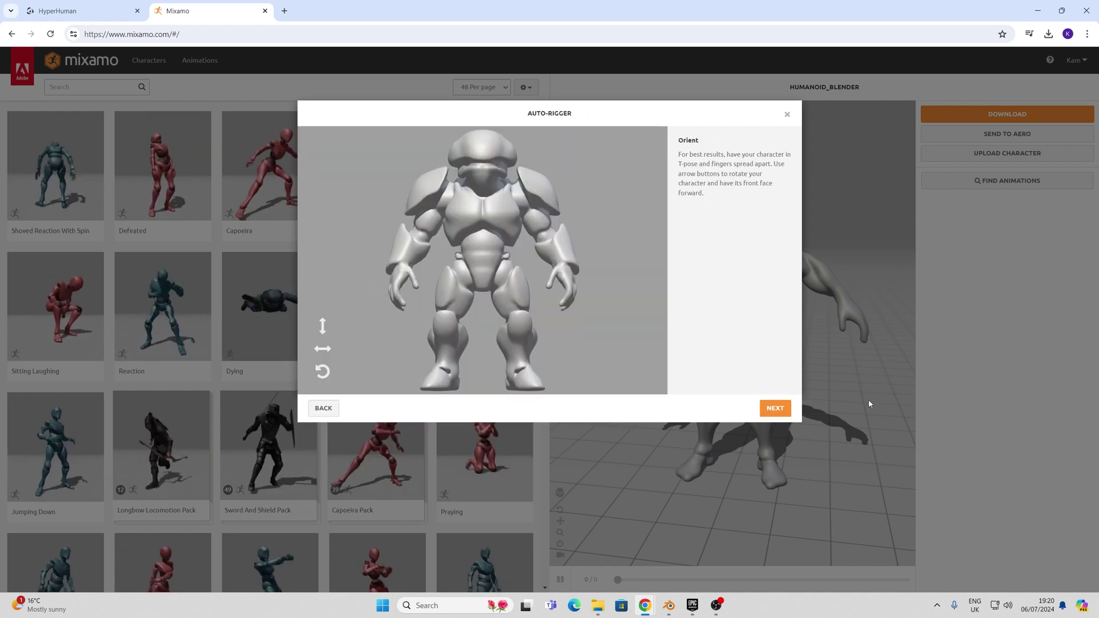
pyautogui.click(775, 408)
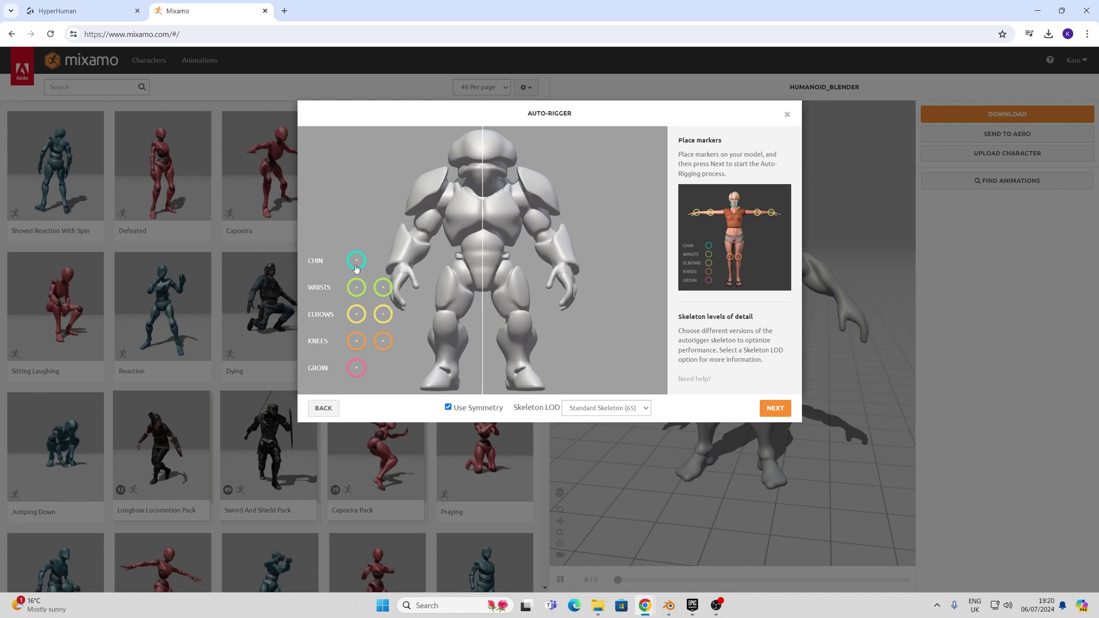
# Place the chin, wrist, elbow, knee and groin markers on the robot with symmetry enabled
pyautogui.moveTo(356, 261)
pyautogui.mouseDown()
pyautogui.moveTo(489, 186)
pyautogui.moveTo(483, 168)
pyautogui.mouseUp()
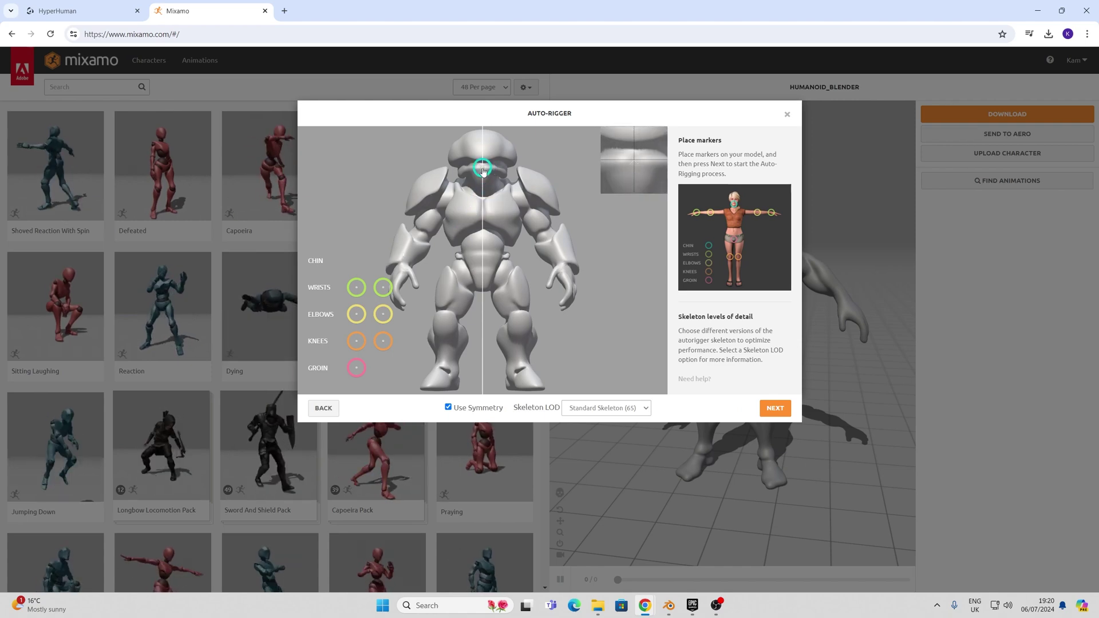
pyautogui.moveTo(354, 291)
pyautogui.mouseDown()
pyautogui.moveTo(385, 263)
pyautogui.moveTo(403, 267)
pyautogui.mouseUp()
pyautogui.moveTo(357, 315); pyautogui.dragTo(429, 244)
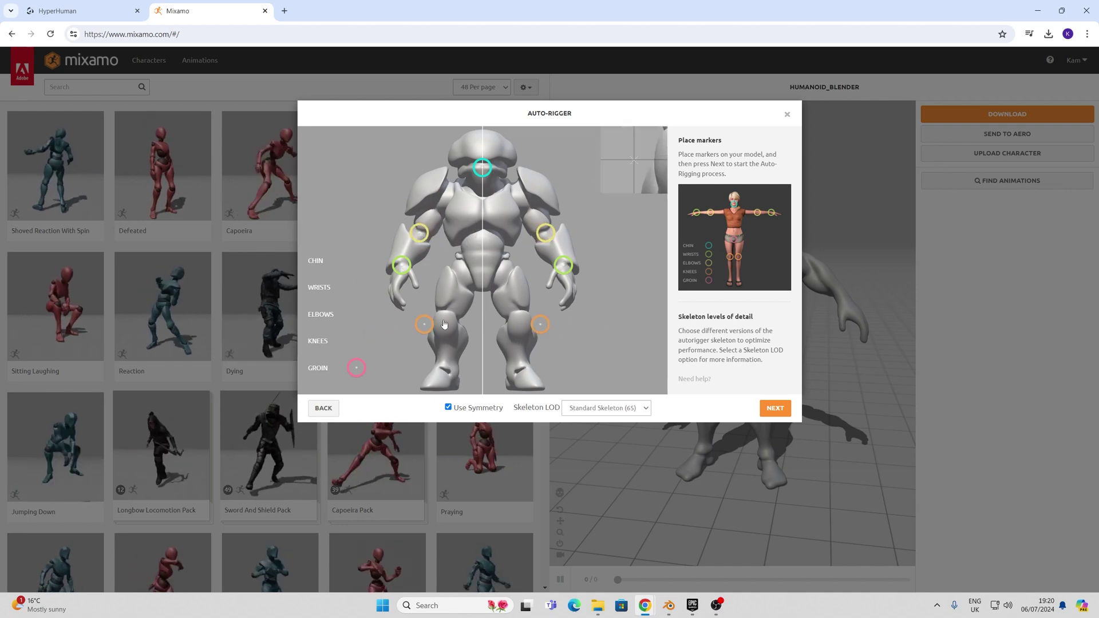
pyautogui.moveTo(444, 325); pyautogui.dragTo(440, 314)
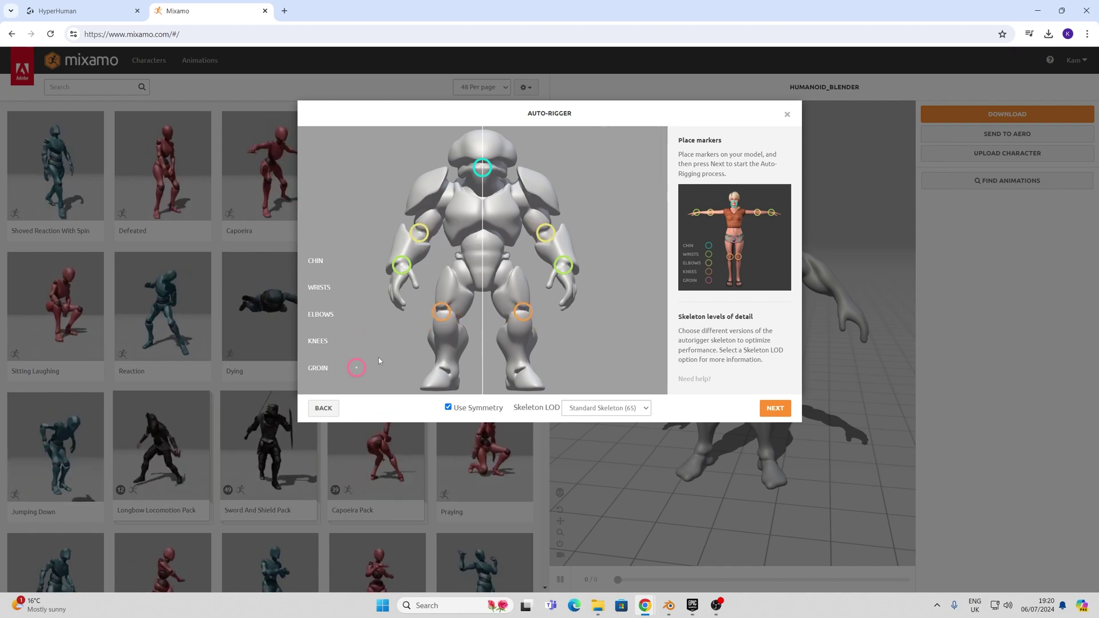
# Run the auto-rigging with the Standard Skeleton (65) and accept the rigged robot character
pyautogui.click(776, 409)
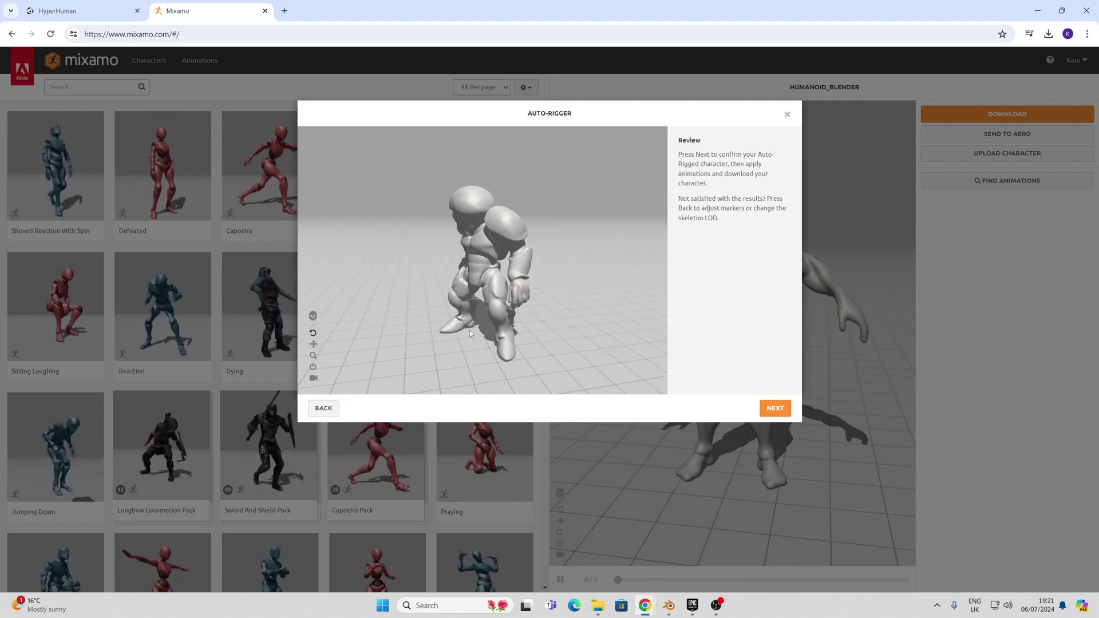
pyautogui.click(784, 415)
pyautogui.click(775, 409)
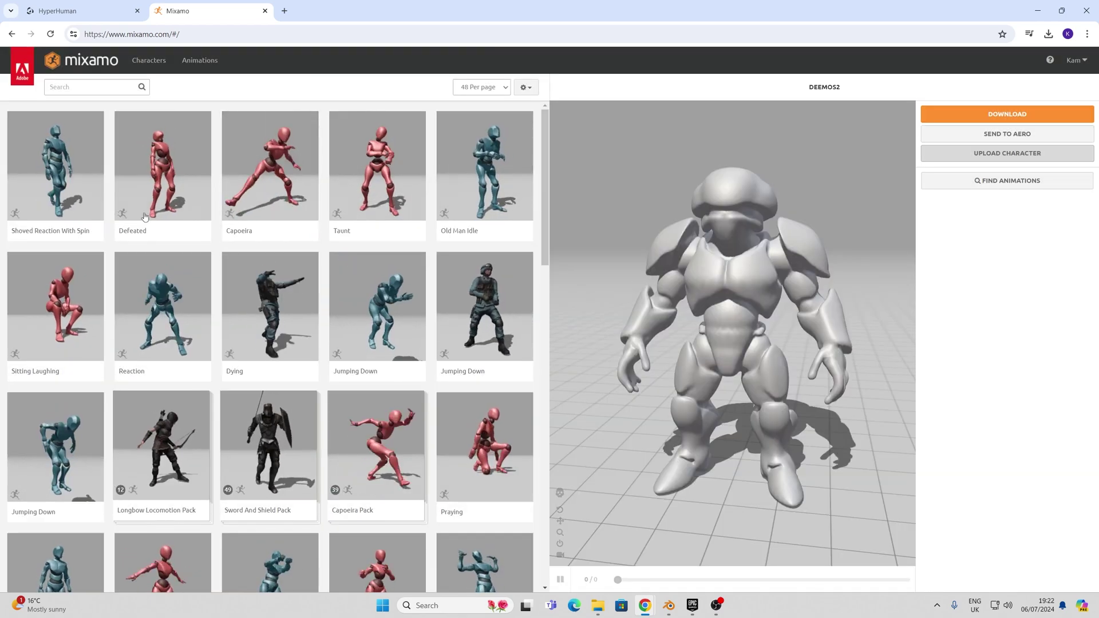
# Search the animations for "ROLL", apply Dive Roll to the robot and download it as FBX Binary with skin at 30 frames per second
pyautogui.click(82, 88)
pyautogui.write('ROLL')
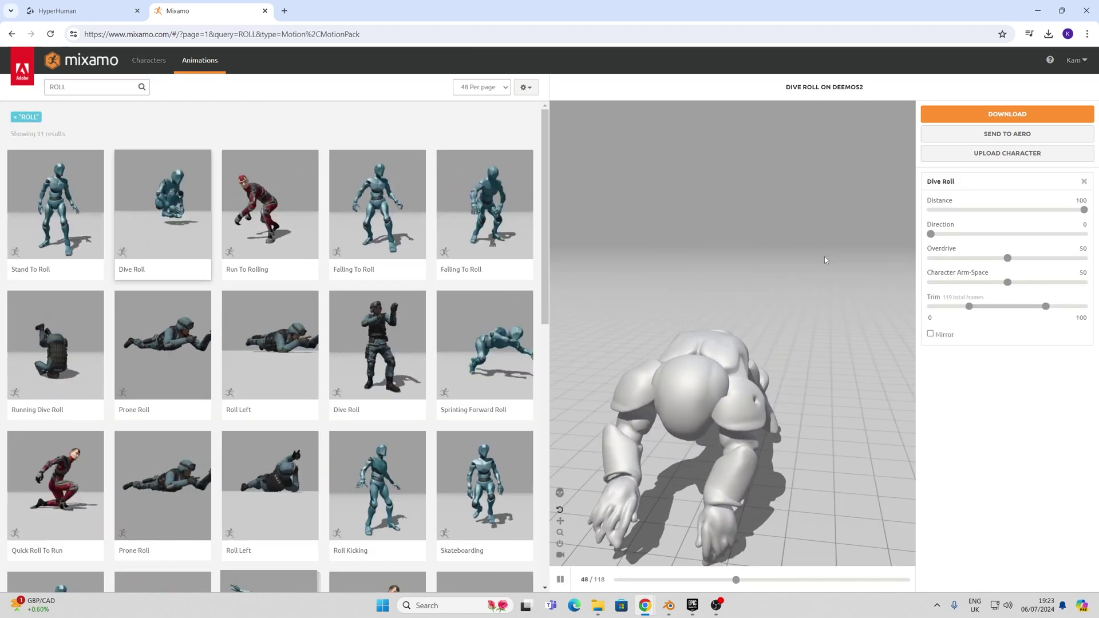
pyautogui.moveTo(806, 266); pyautogui.dragTo(714, 299)
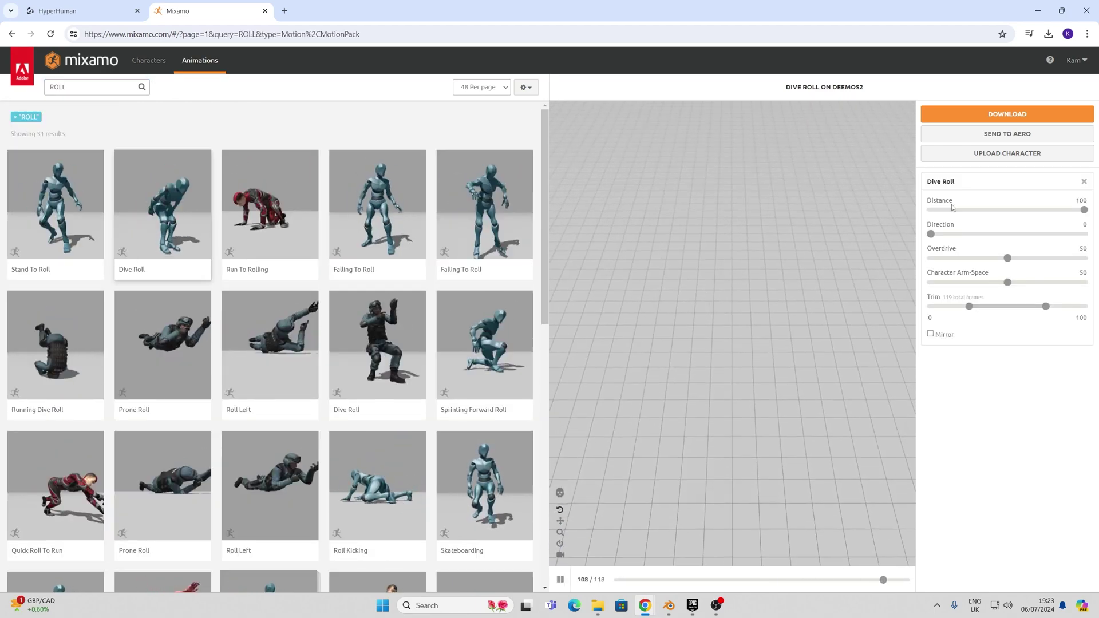
pyautogui.click(963, 115)
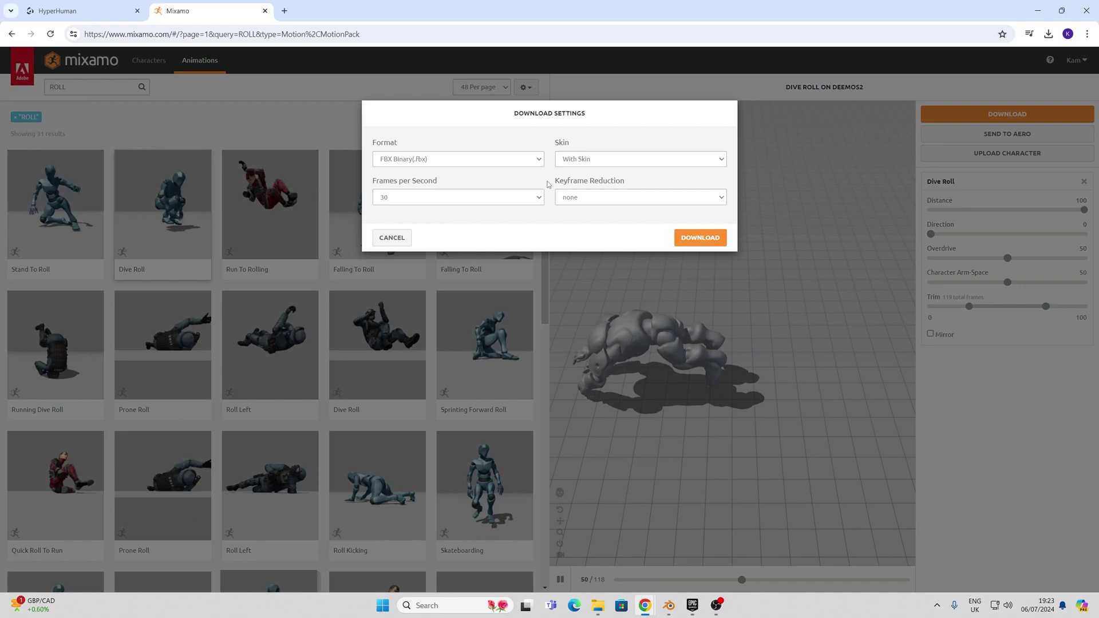
pyautogui.click(700, 237)
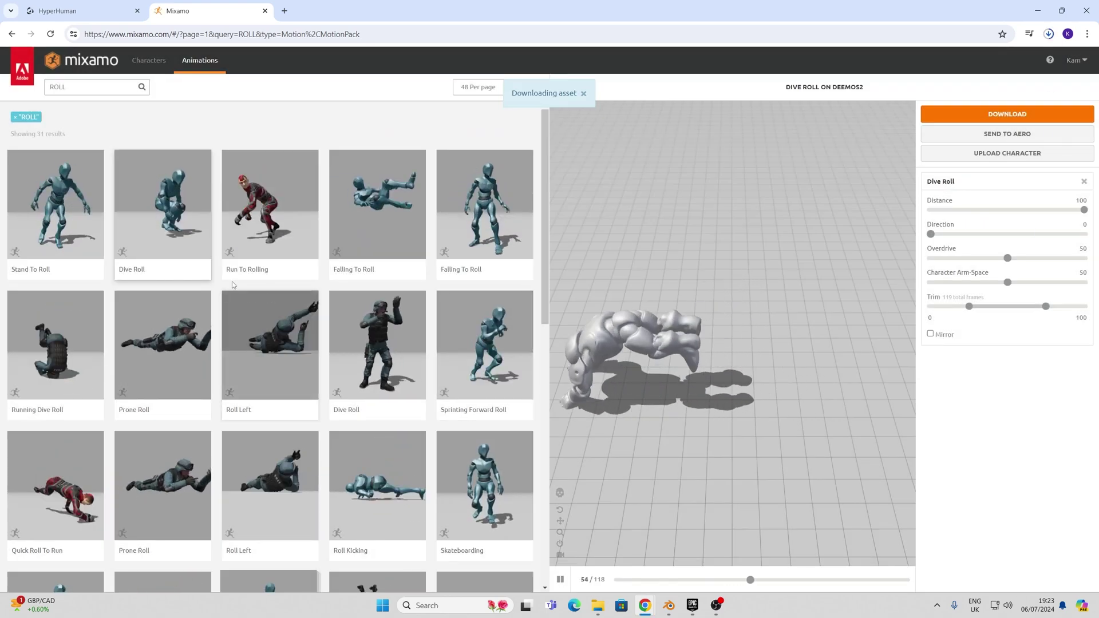
# Search for "BOOTY", apply Booty Hip Hop Dance to the robot and download it as FBX Binary without skin
pyautogui.scroll(-1, 194, 247)
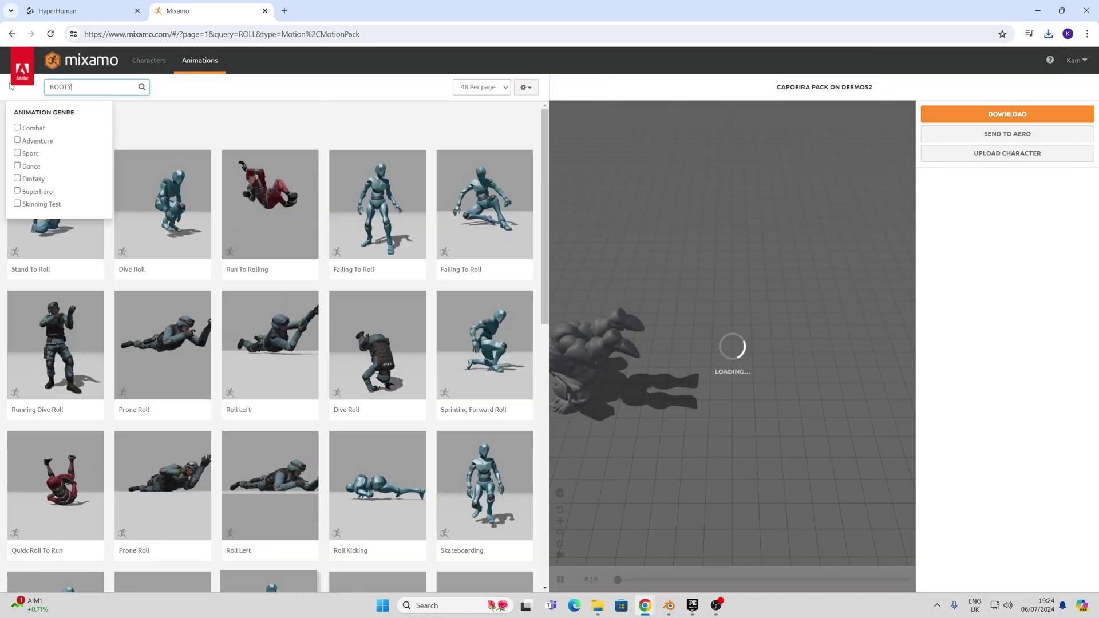
pyautogui.press('Return')
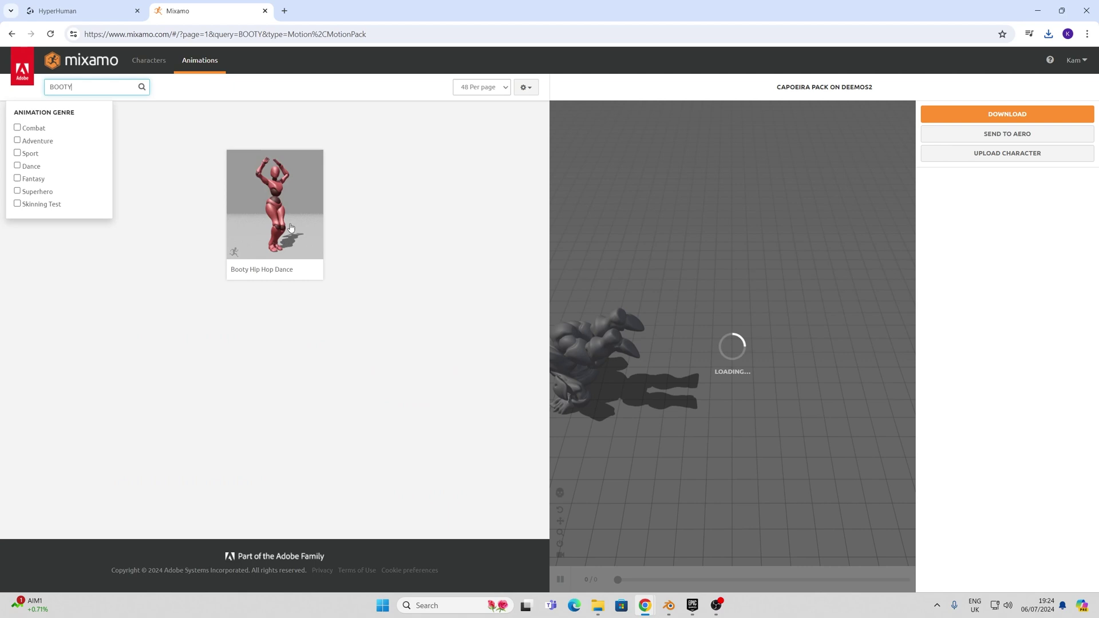
pyautogui.click(269, 229)
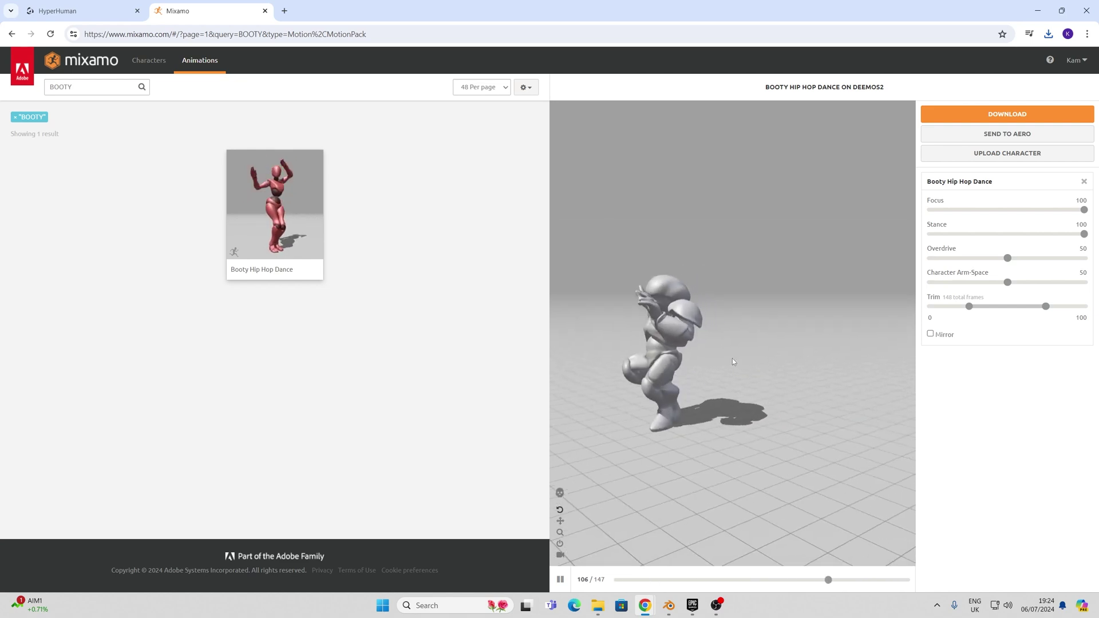
pyautogui.click(1008, 114)
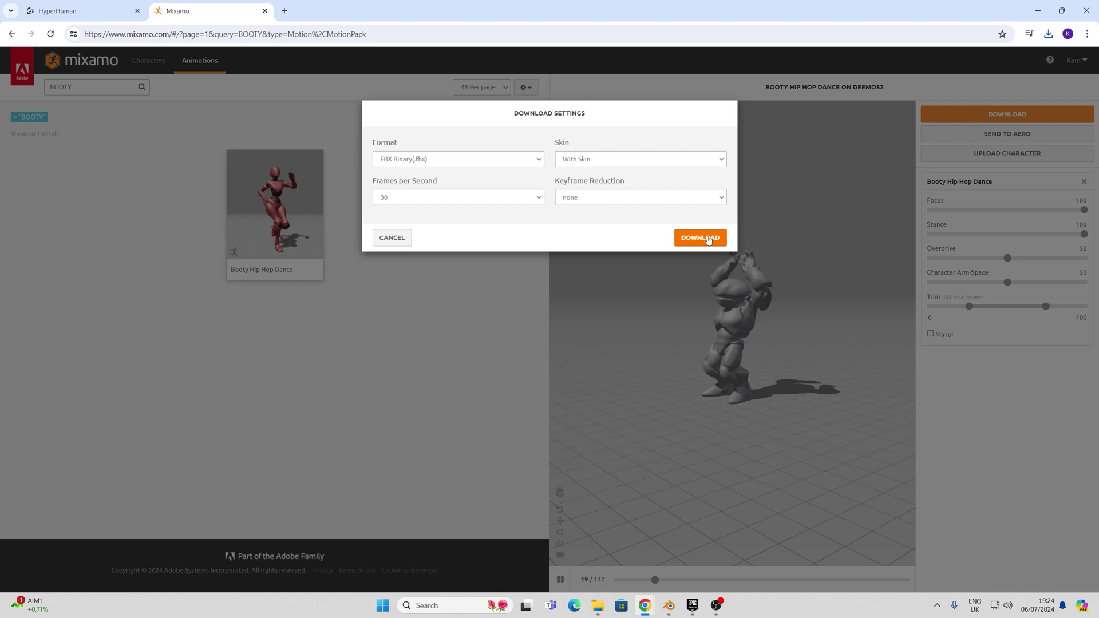
pyautogui.click(632, 161)
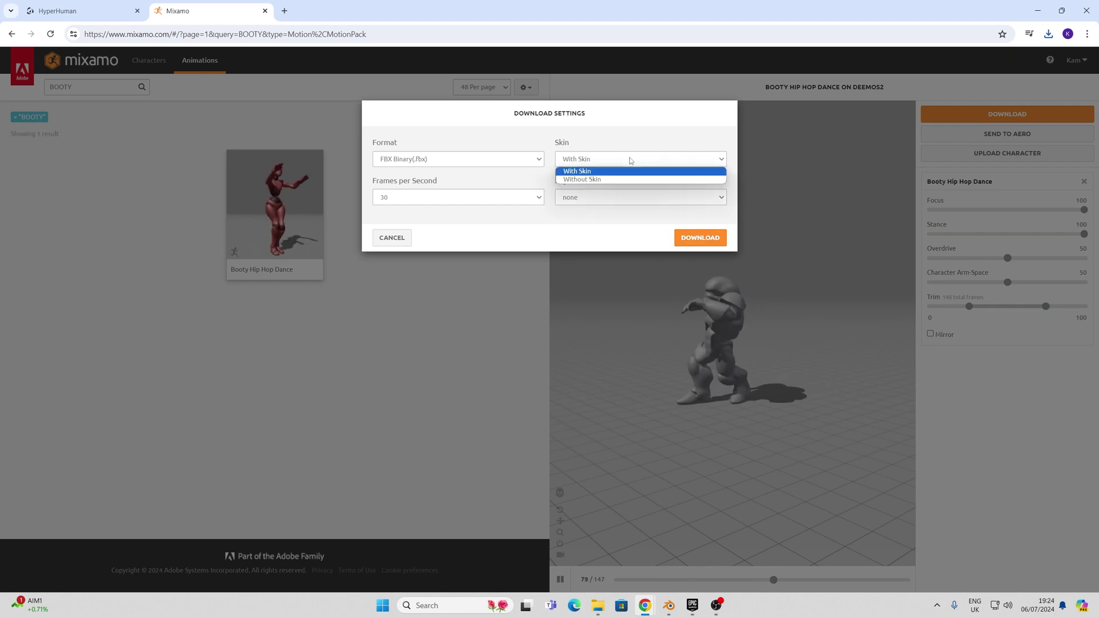
pyautogui.click(609, 179)
pyautogui.click(706, 238)
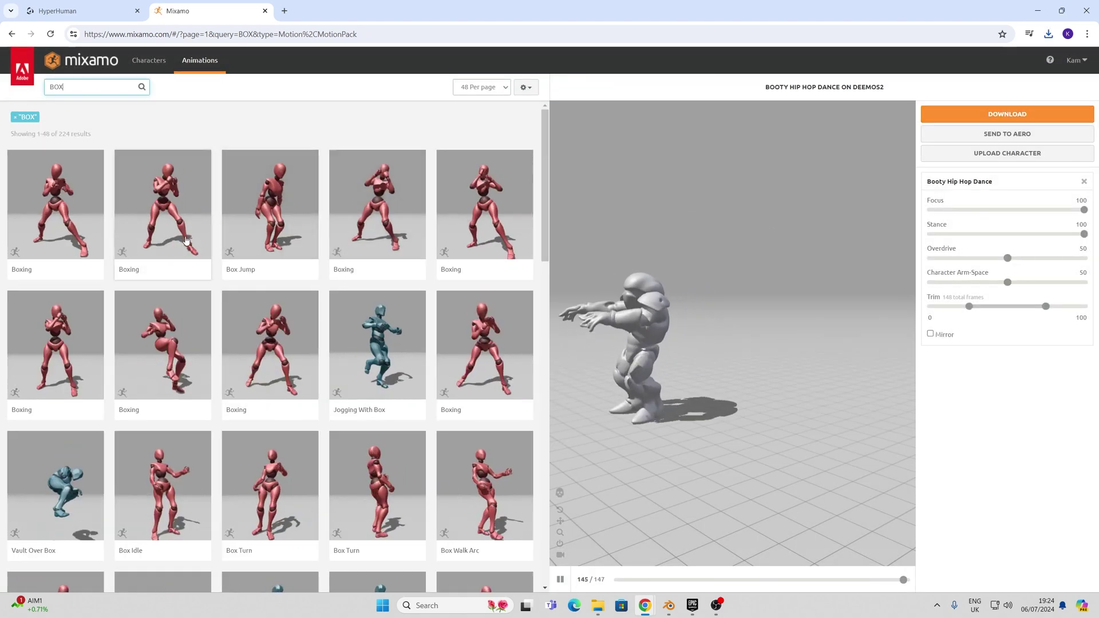
# Apply a Boxing animation from a "BOX" search to the robot, preview it and download it
pyautogui.click(170, 219)
pyautogui.click(170, 219)
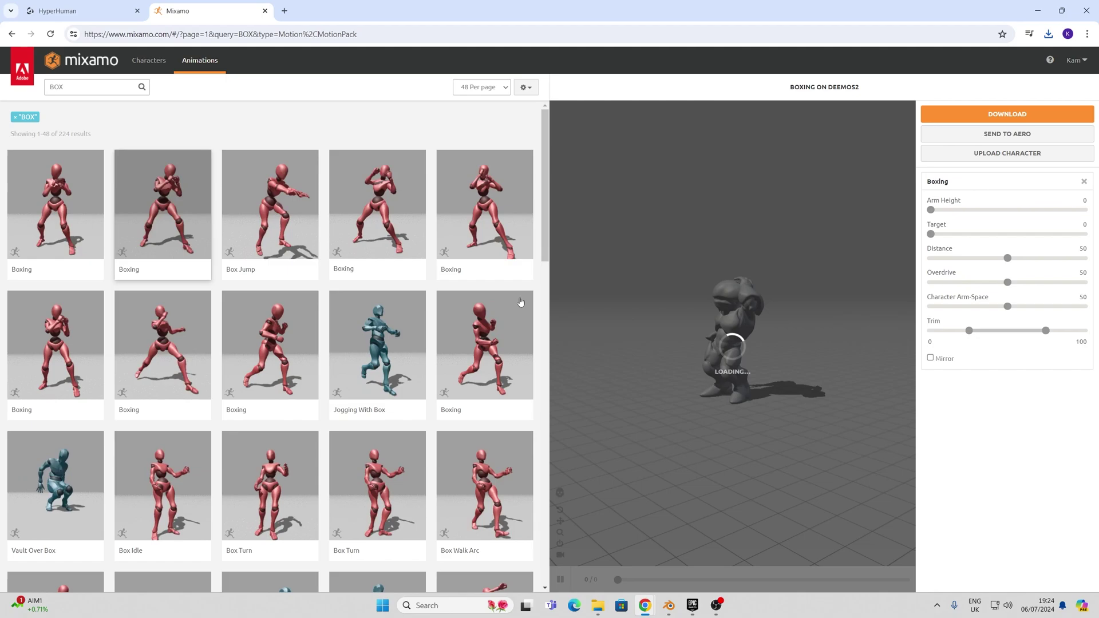
pyautogui.moveTo(688, 314); pyautogui.dragTo(649, 287)
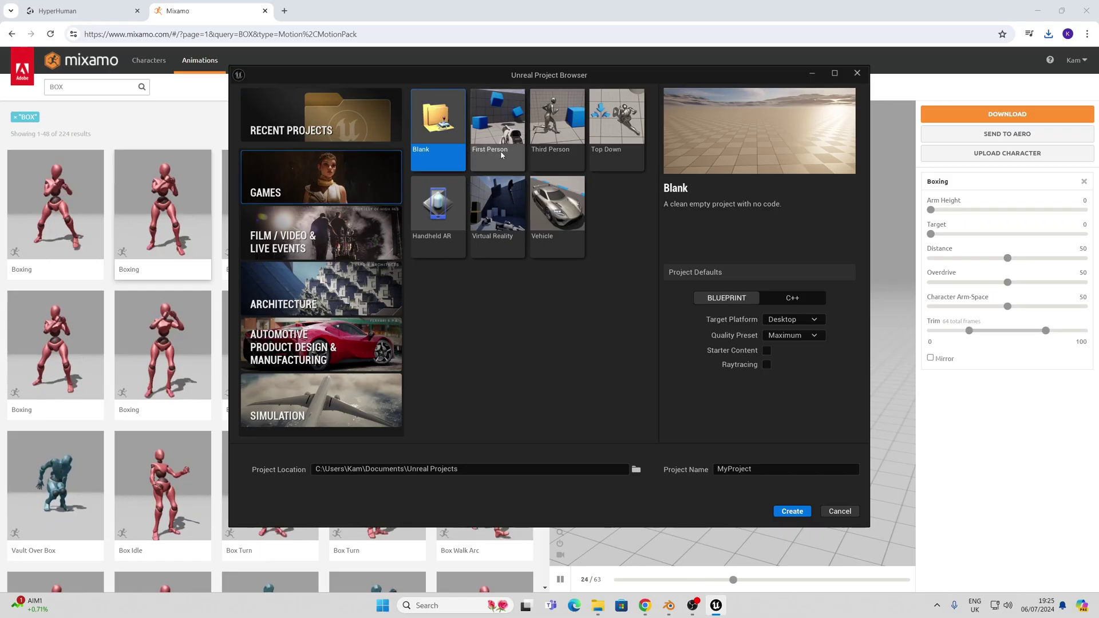
# In Unreal Engine 5.4.2, create a Third Person Blueprint game project named DEEMOSYOUTUBE
pyautogui.click(555, 126)
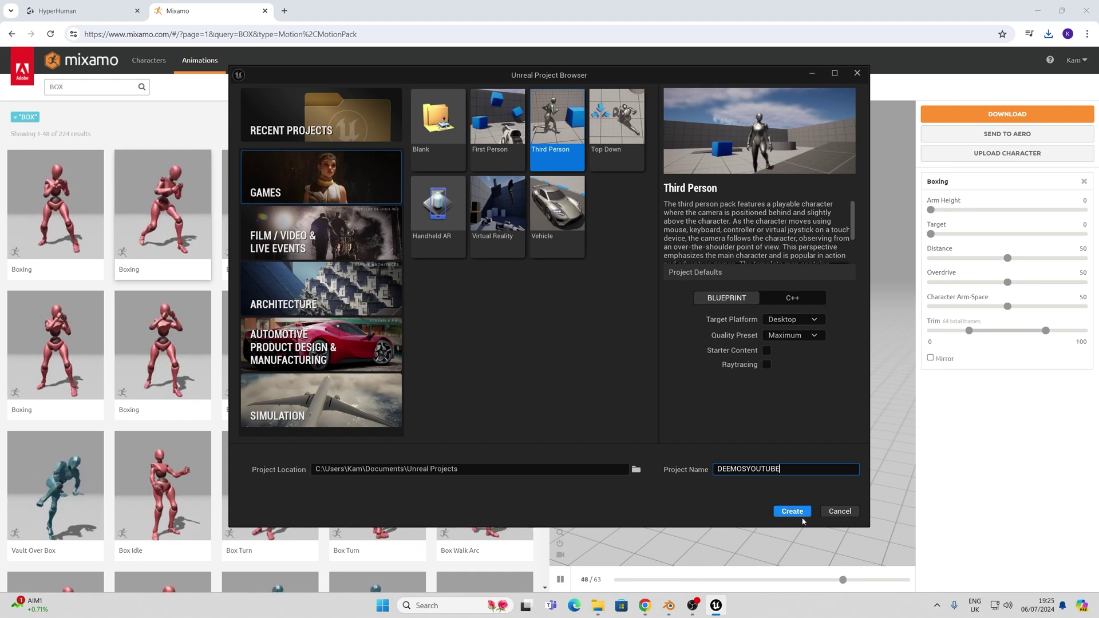
pyautogui.click(792, 511)
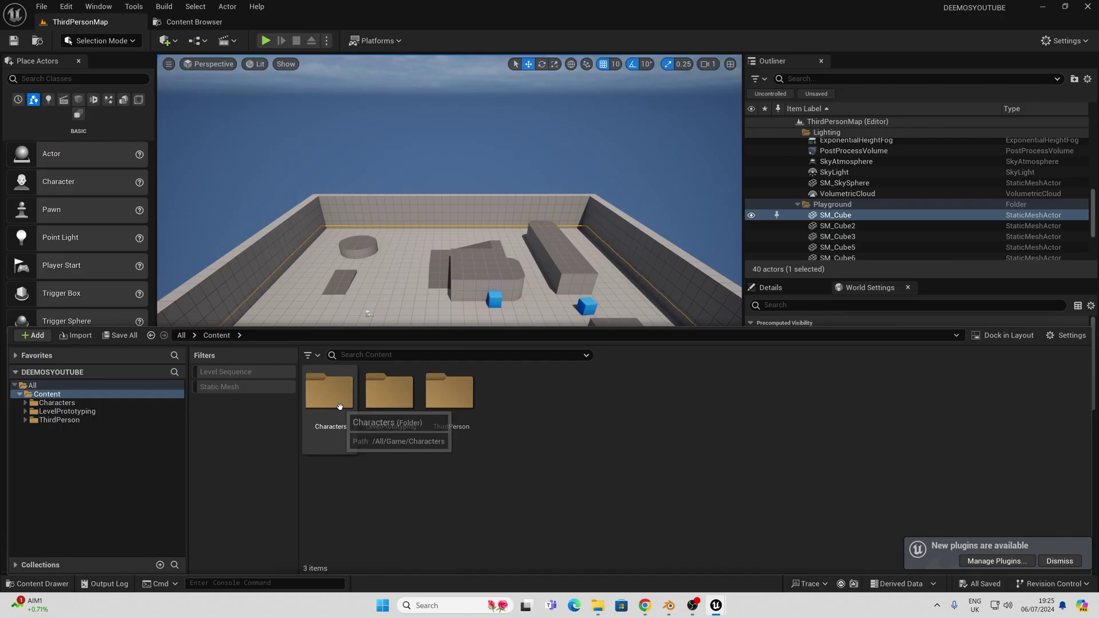
# Create a folder named DEEMOS inside the project's Characters folder
pyautogui.doubleClick(328, 389)
pyautogui.rightClick(453, 440)
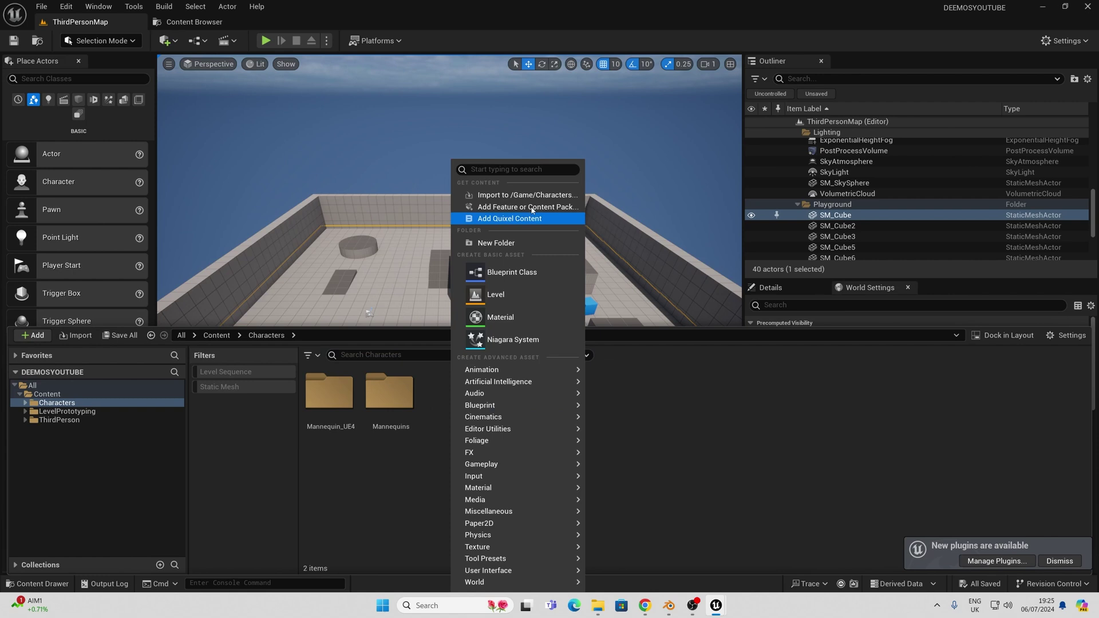
pyautogui.click(504, 243)
pyautogui.write('DEEMOS')
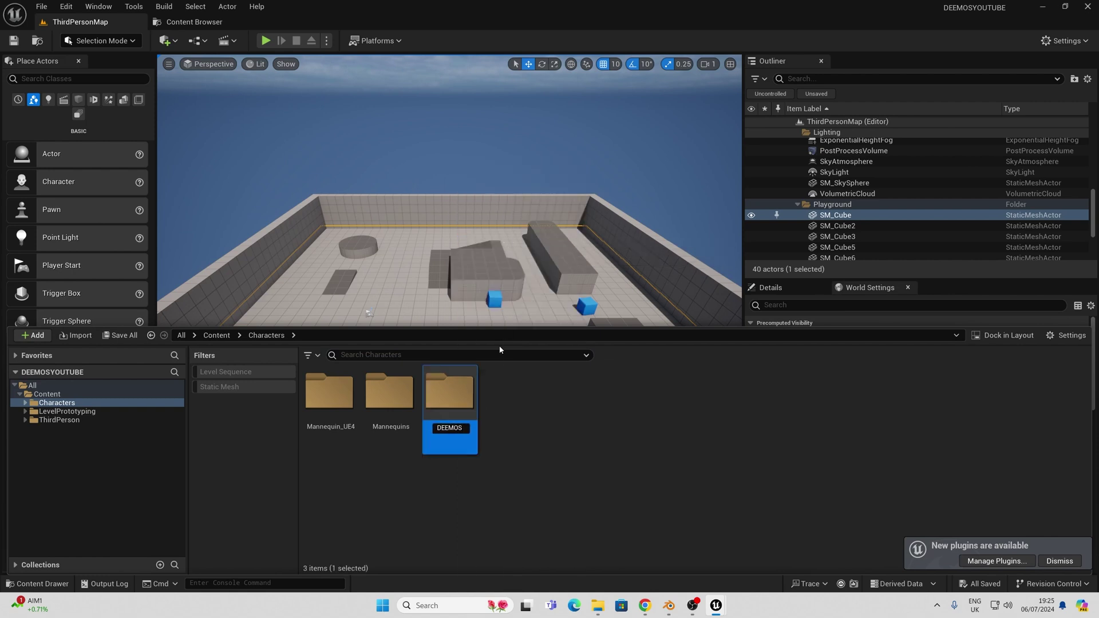
pyautogui.press('Return')
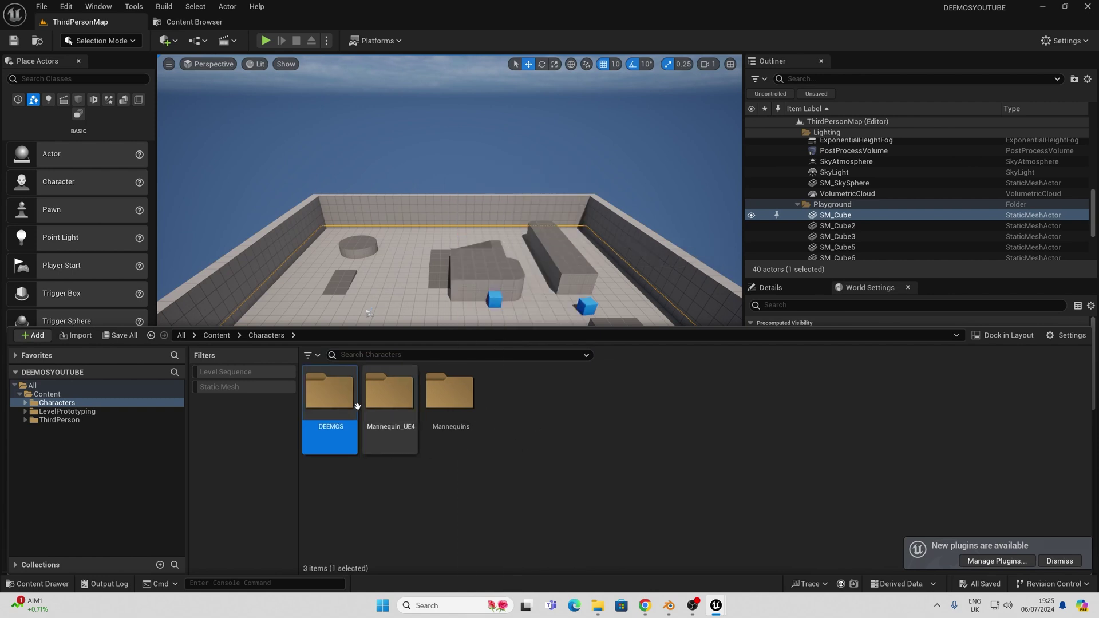
# Import Dive Roll (1).fbx from Downloads into the DEEMOS folder as a skeletal mesh with no existing skeleton assigned
pyautogui.doubleClick(331, 395)
pyautogui.rightClick(395, 401)
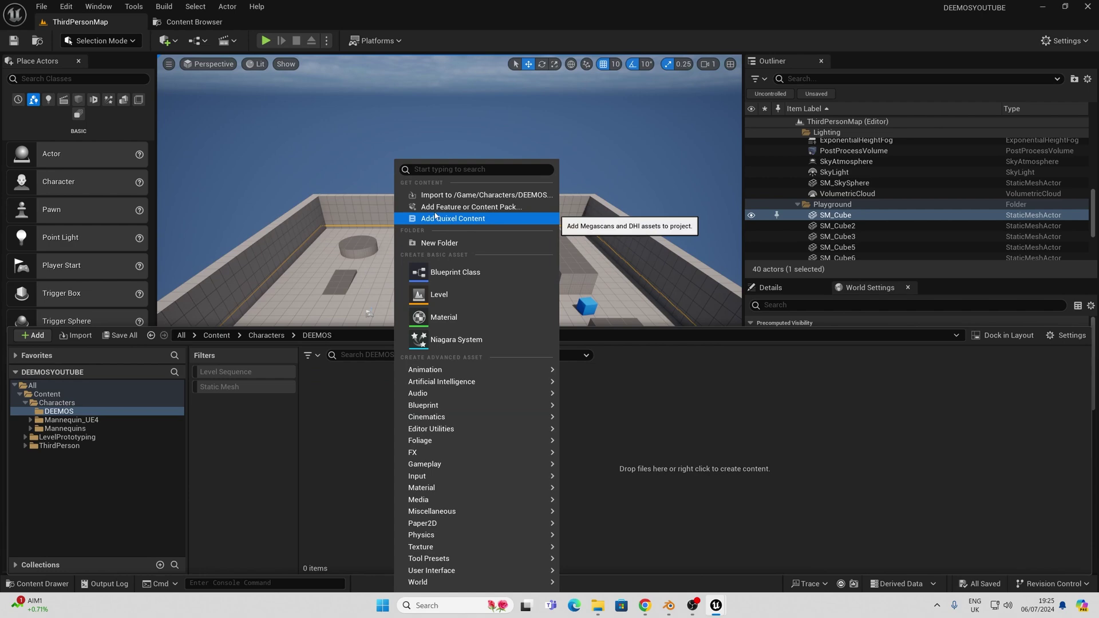
pyautogui.click(481, 194)
pyautogui.click(85, 158)
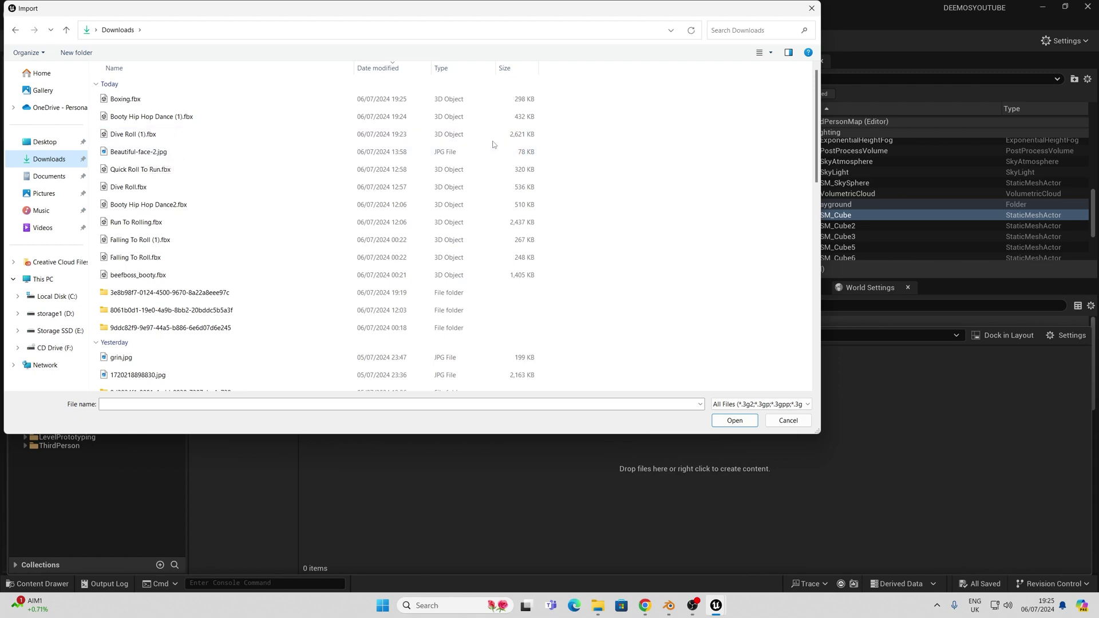
pyautogui.doubleClick(173, 133)
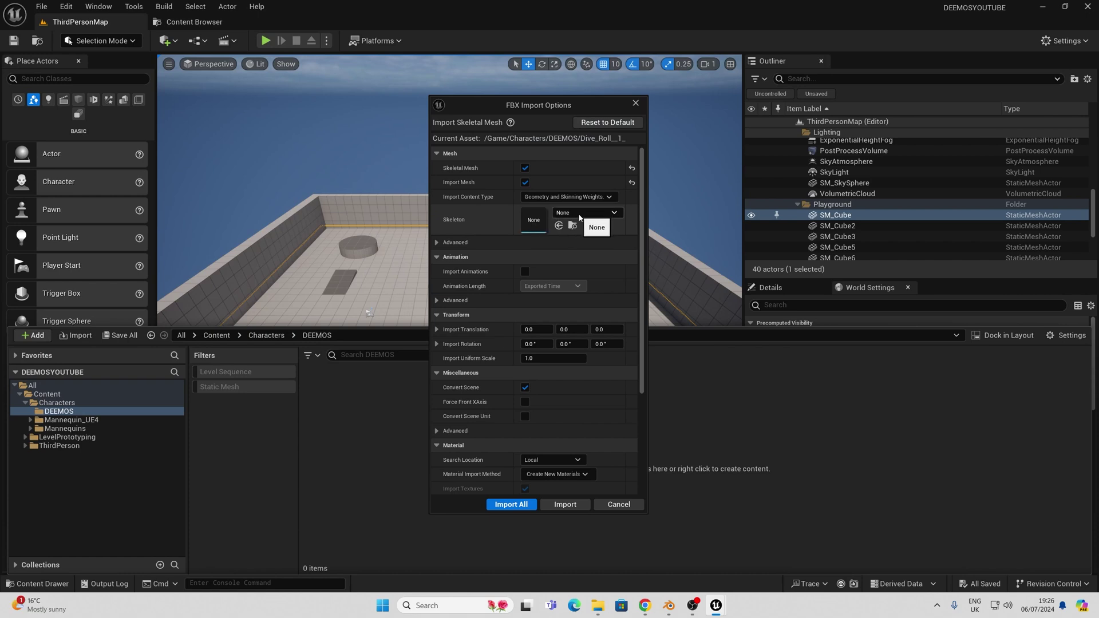
pyautogui.click(567, 507)
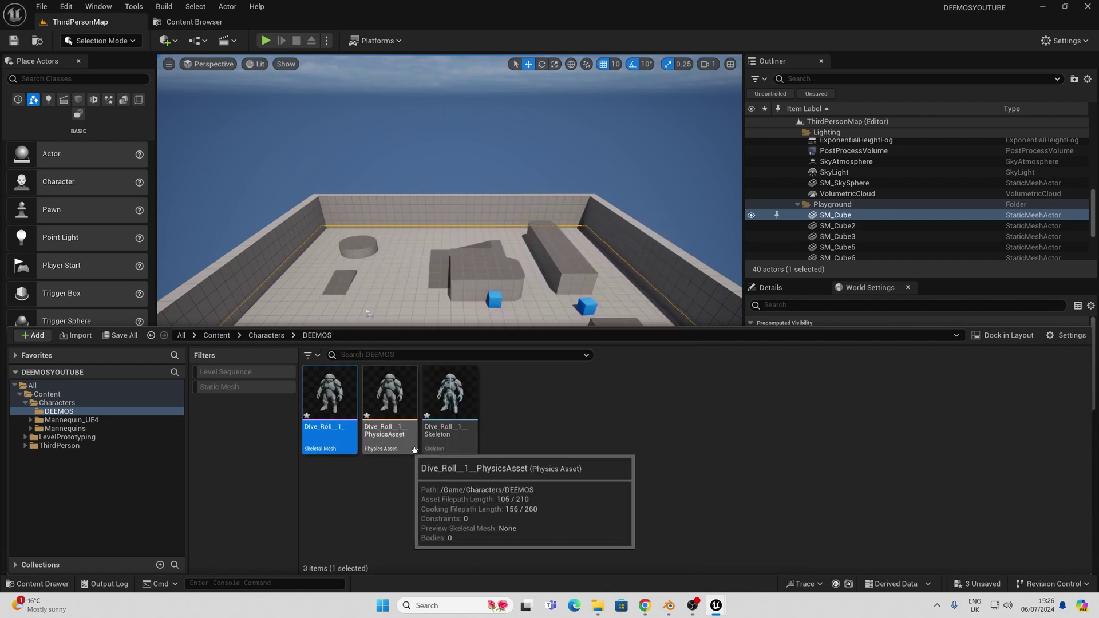
# Import Boxing.fbx and Booty Hip Hop Dance (1).fbx as animations on the Dive Roll skeleton, and open the Boxing animation for preview
pyautogui.click(525, 424)
pyautogui.rightClick(507, 423)
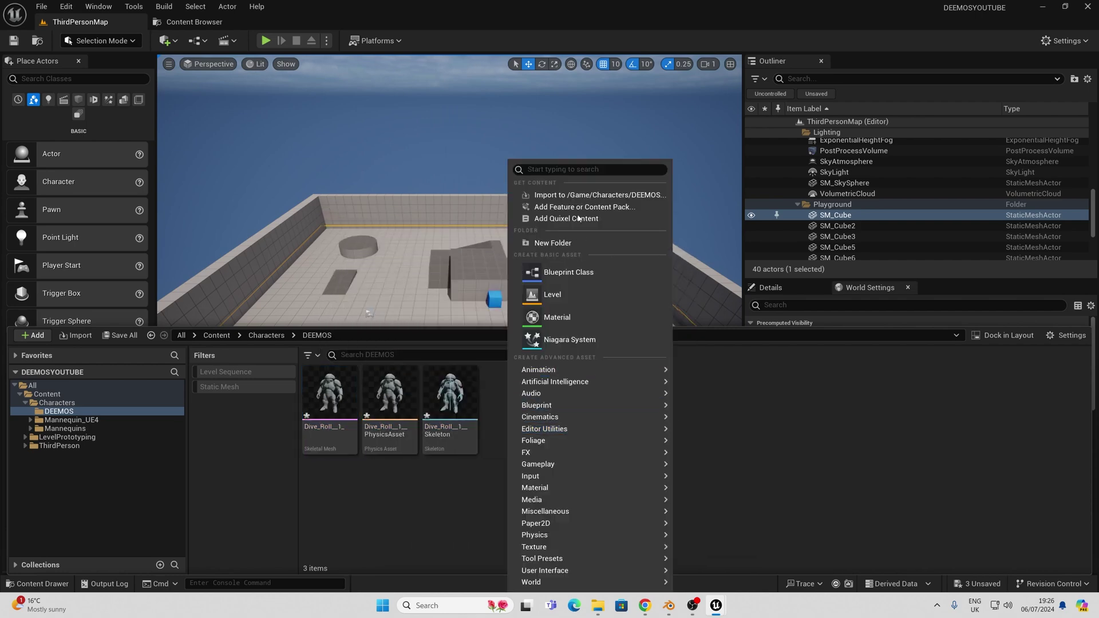
pyautogui.click(578, 195)
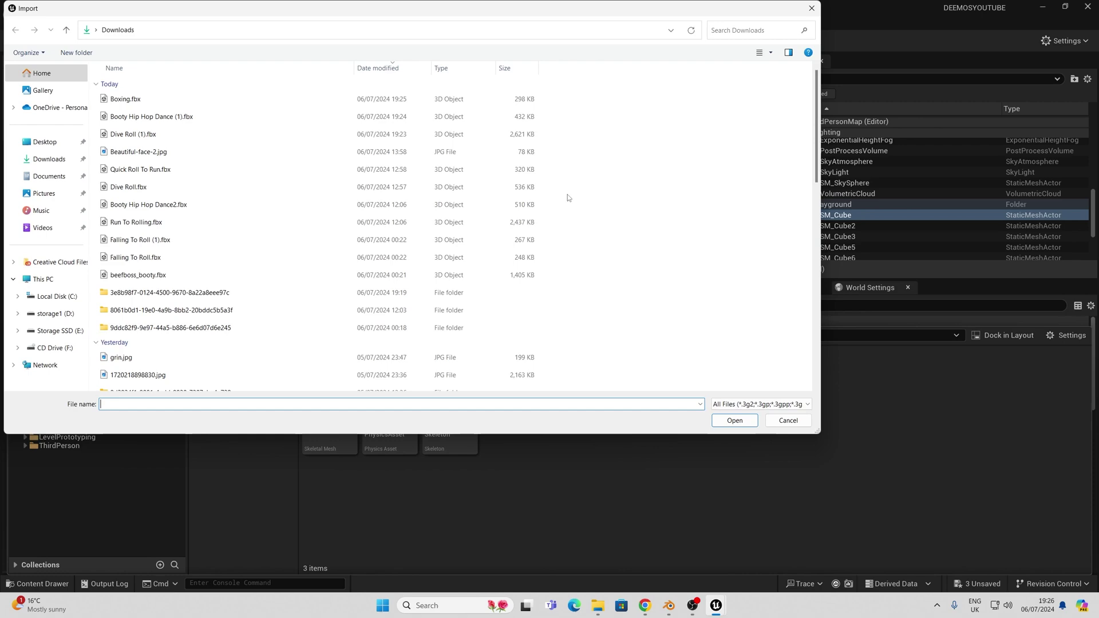
pyautogui.click(152, 105)
pyautogui.keyDown('ctrl'); pyautogui.click(176, 117); pyautogui.keyUp('ctrl')
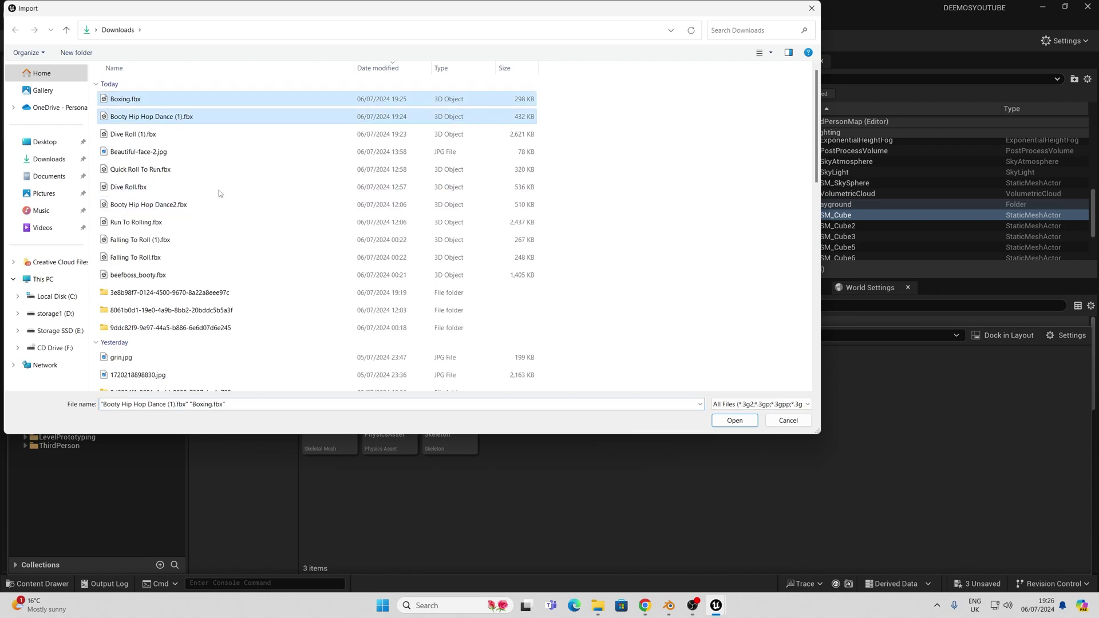
pyautogui.click(735, 421)
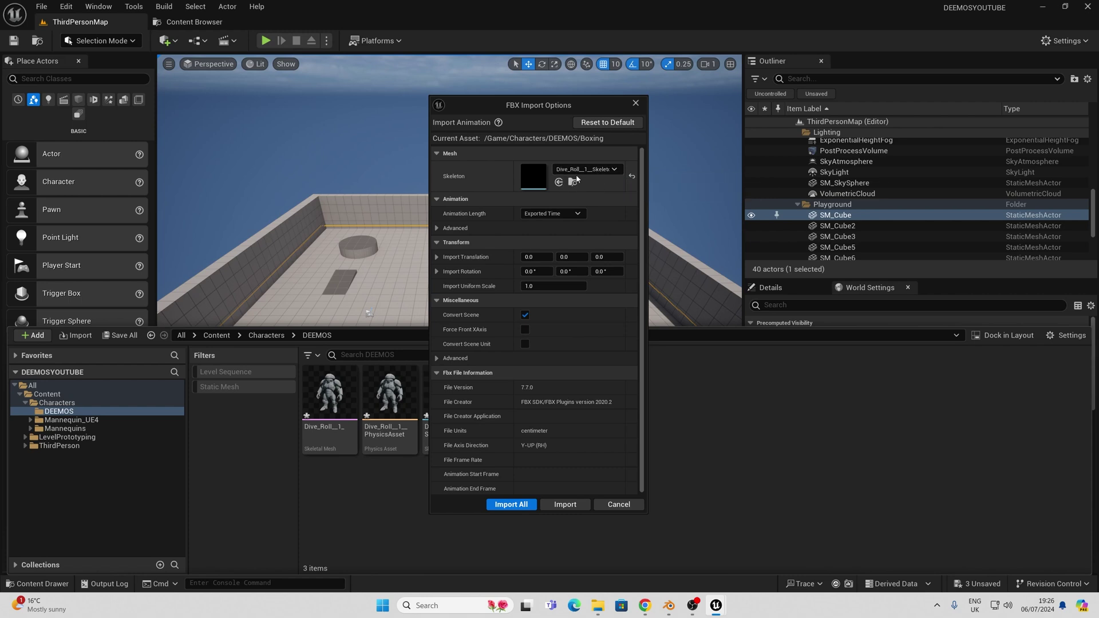
pyautogui.click(566, 505)
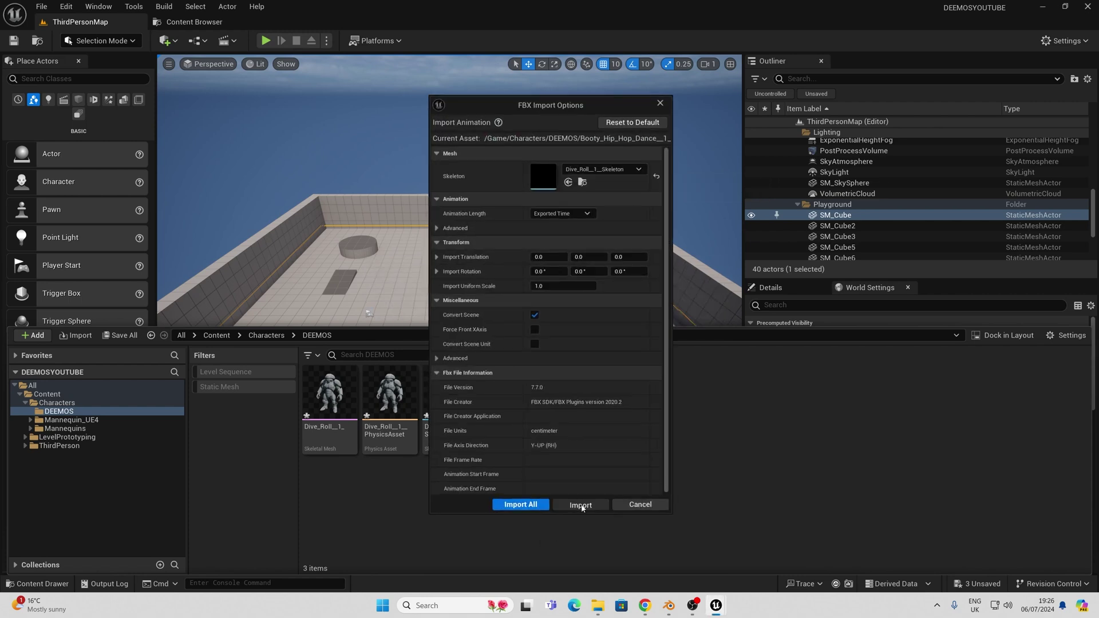
pyautogui.click(581, 505)
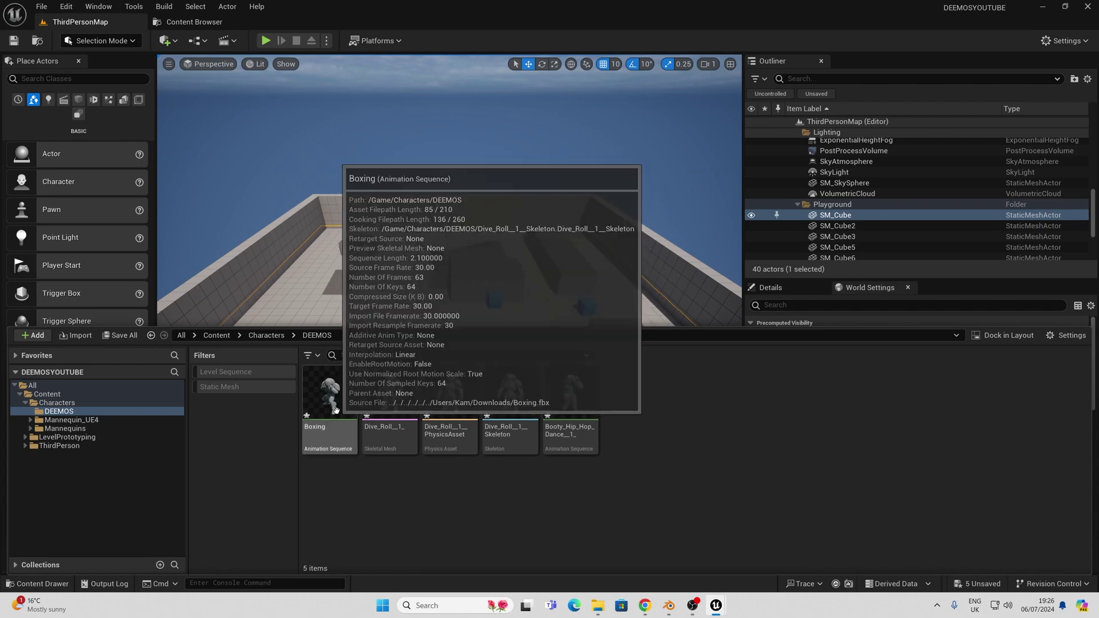
pyautogui.doubleClick(336, 411)
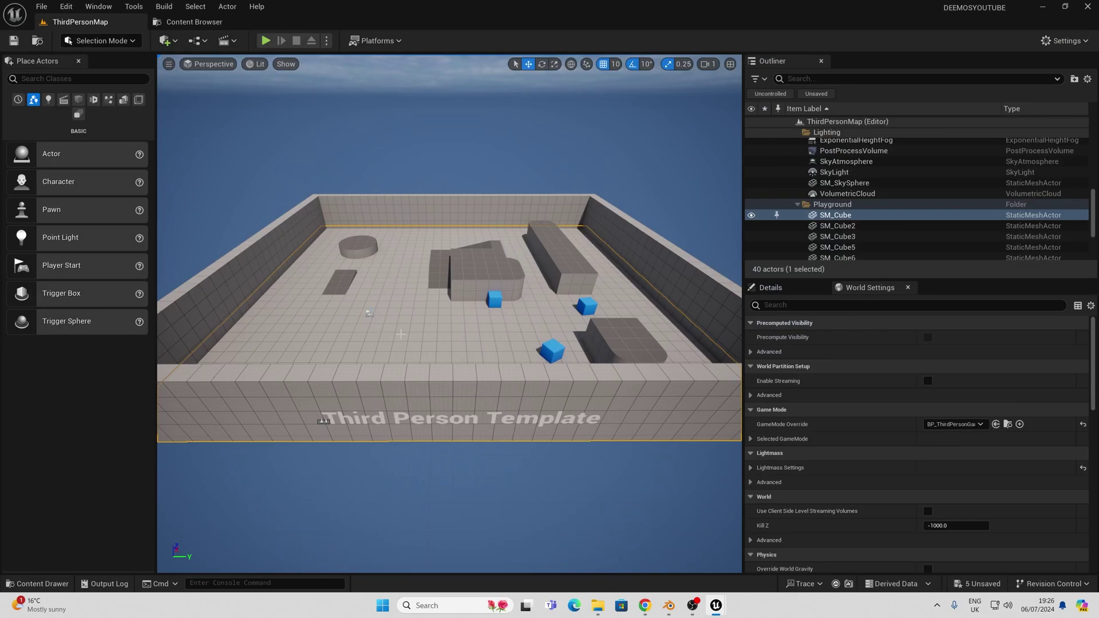
# Open the BP_ThirdPersonCharacter blueprint from the Blueprints folder inside ThirdPerson
pyautogui.hotkey('ctrl', 'space')
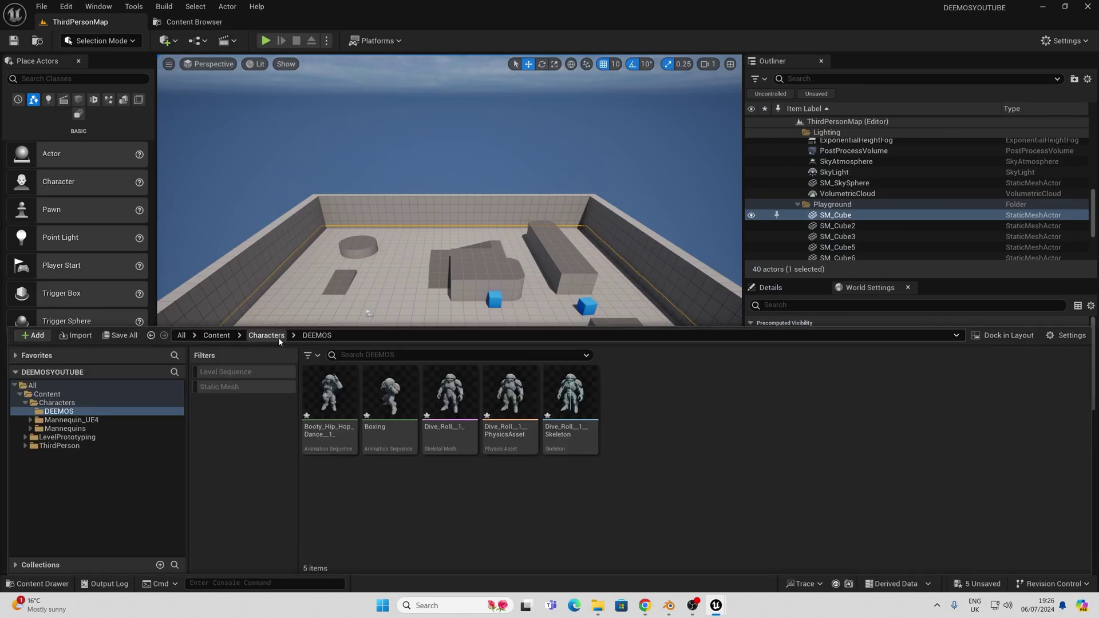
pyautogui.click(218, 336)
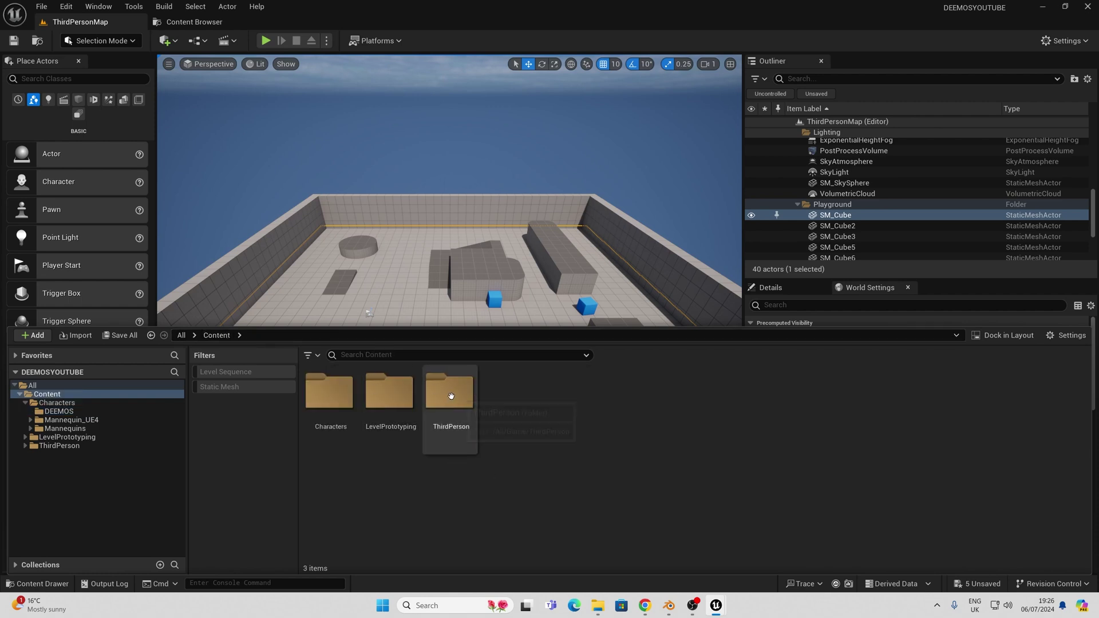
pyautogui.doubleClick(344, 401)
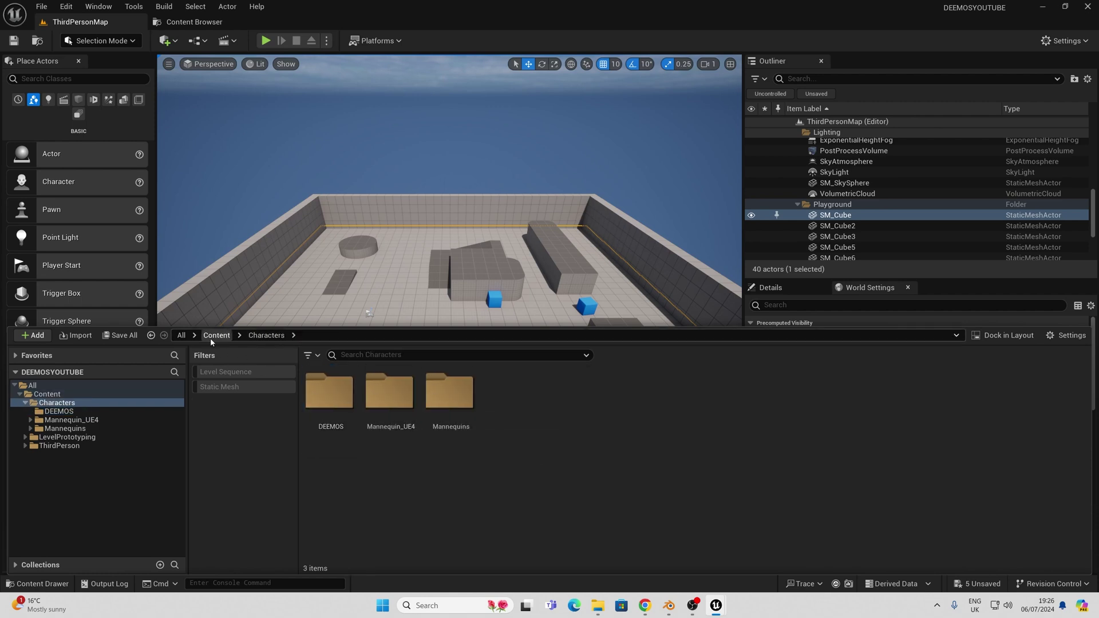
pyautogui.click(212, 336)
pyautogui.doubleClick(449, 393)
pyautogui.doubleClick(329, 392)
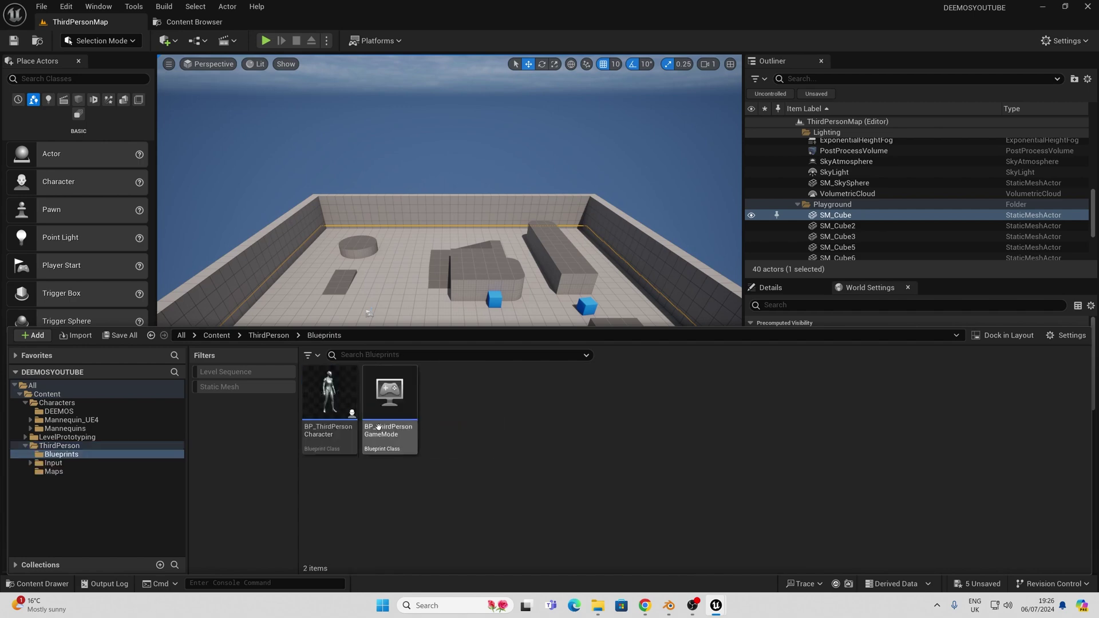
pyautogui.doubleClick(328, 411)
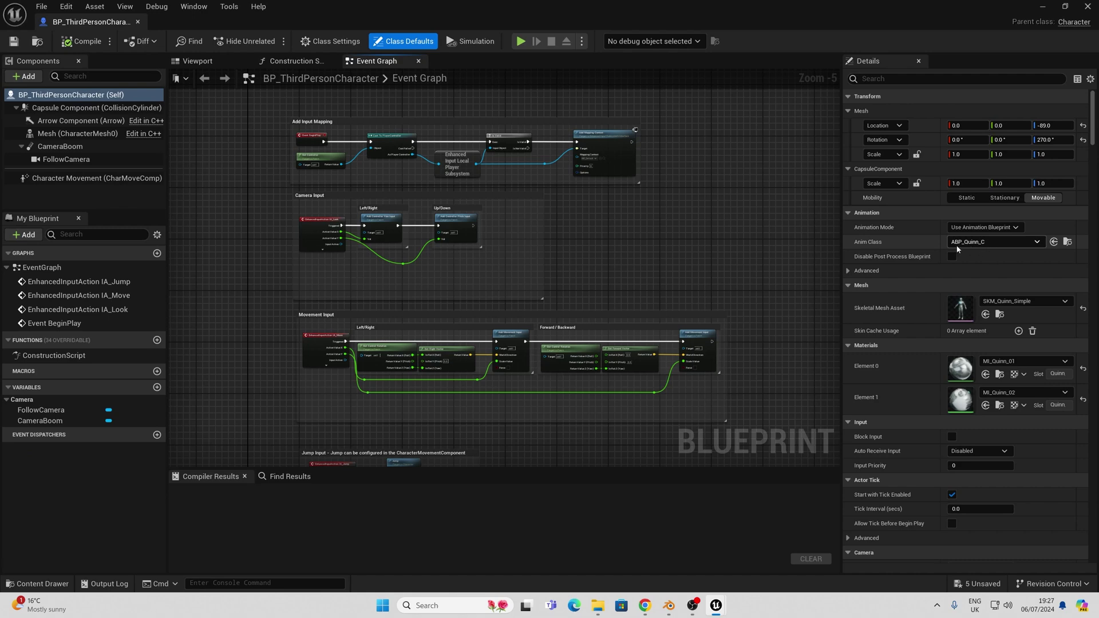
# Locate the character's current animation class among the project assets, open ABP_Manny to view its graph, and return to the BP_ThirdPersonCharacter blueprint
pyautogui.click(1068, 241)
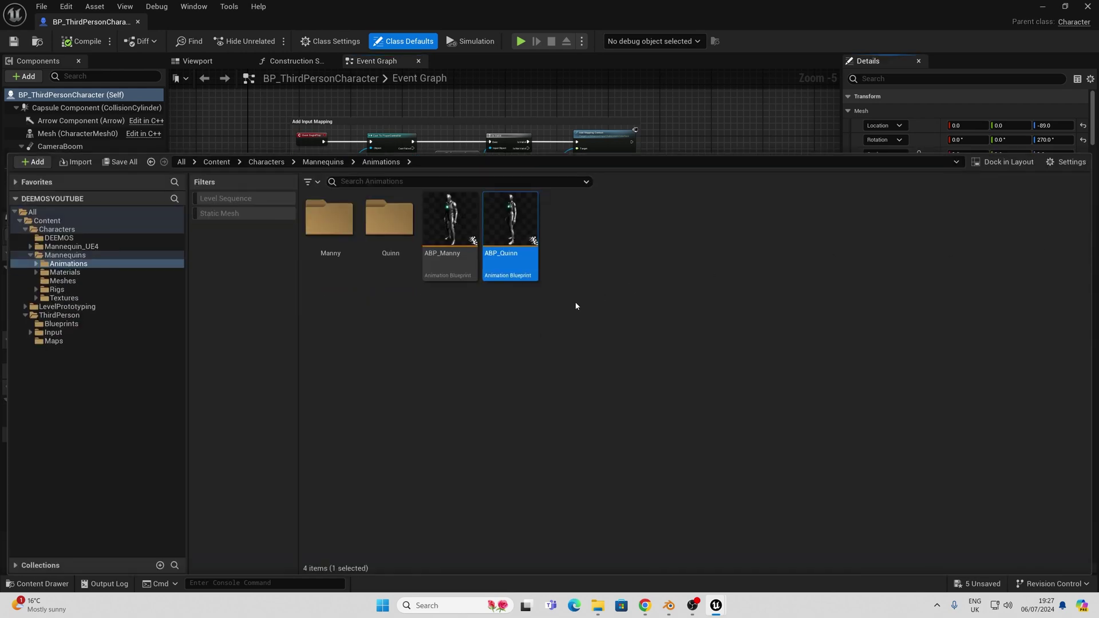
pyautogui.click(448, 231)
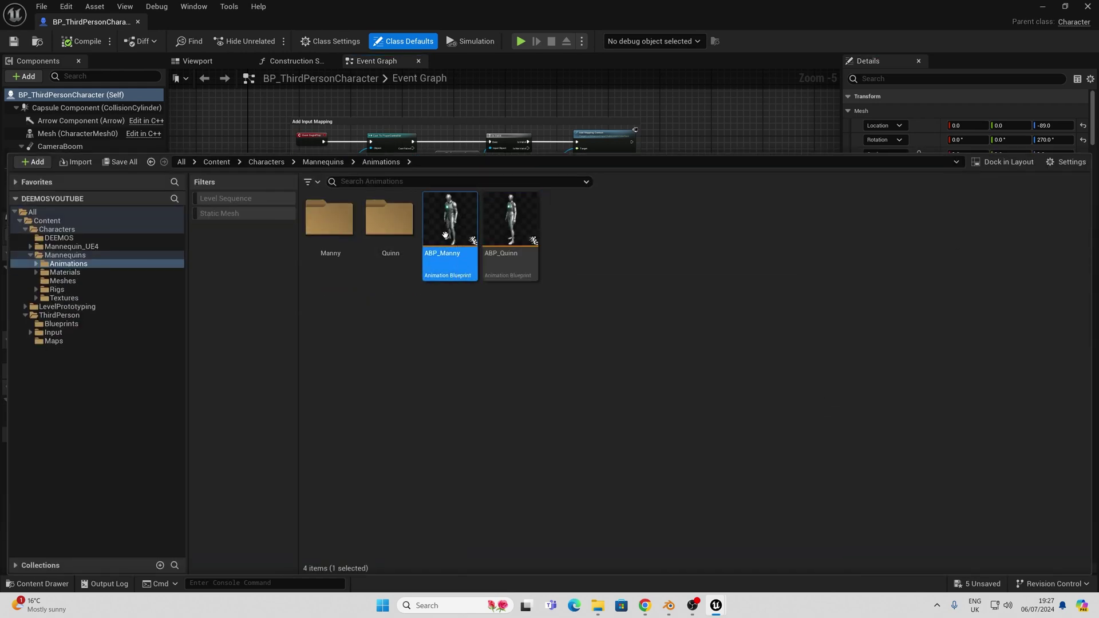
pyautogui.doubleClick(445, 235)
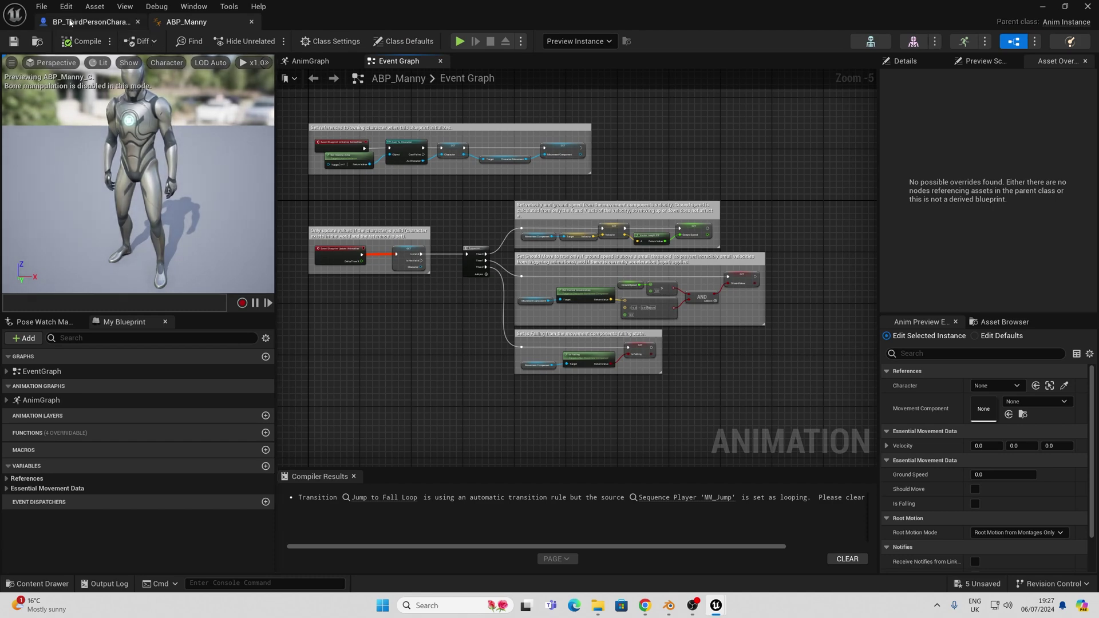
pyautogui.click(91, 22)
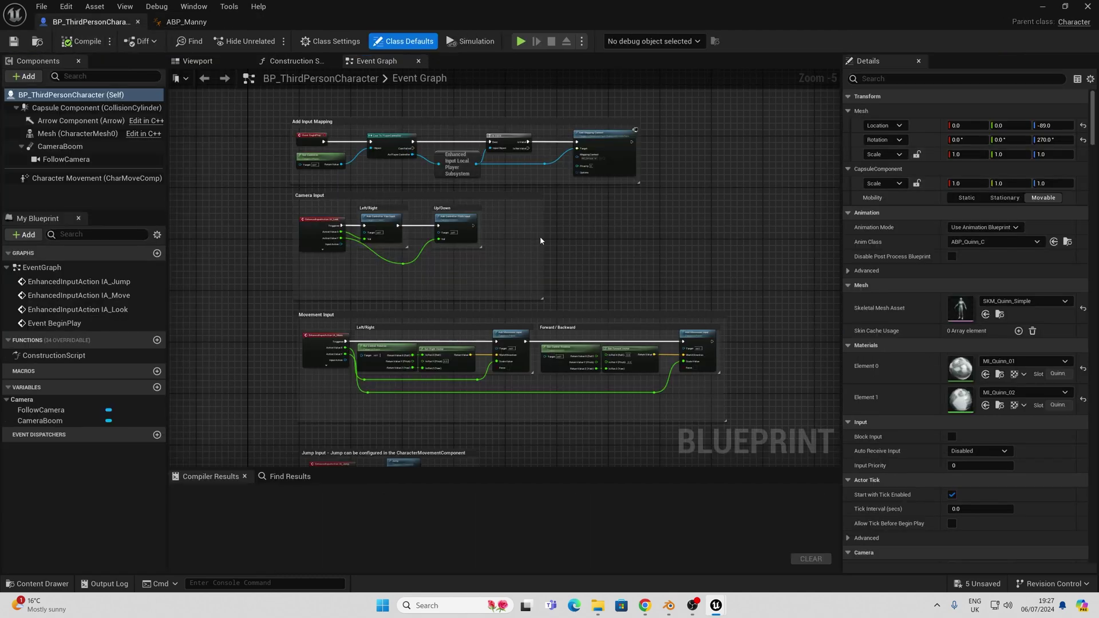
# Start retargeting animations from the ABP_Manny animation blueprint, with Dive_Roll__1_ as the target skeletal mesh
pyautogui.hotkey('ctrl', 'space')
pyautogui.rightClick(449, 231)
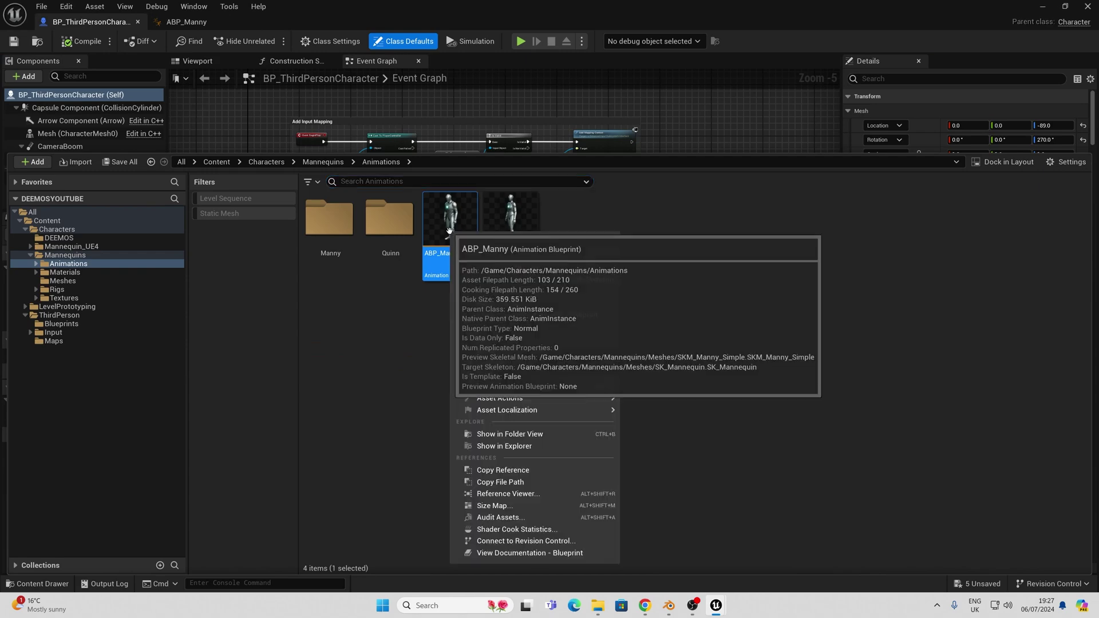
pyautogui.click(511, 268)
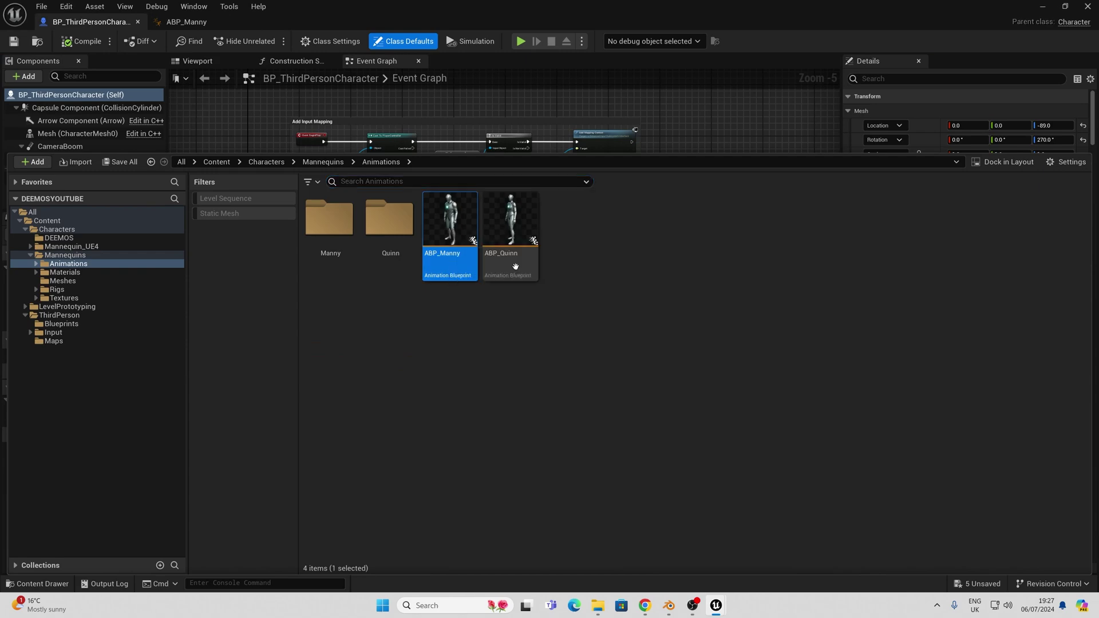
pyautogui.click(804, 185)
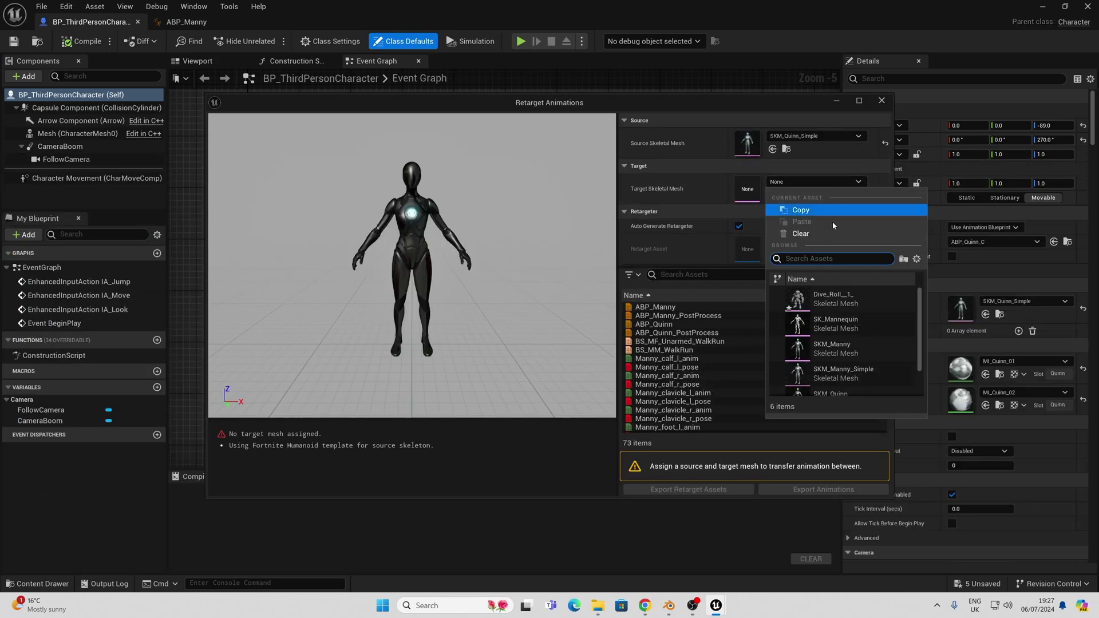
pyautogui.click(837, 298)
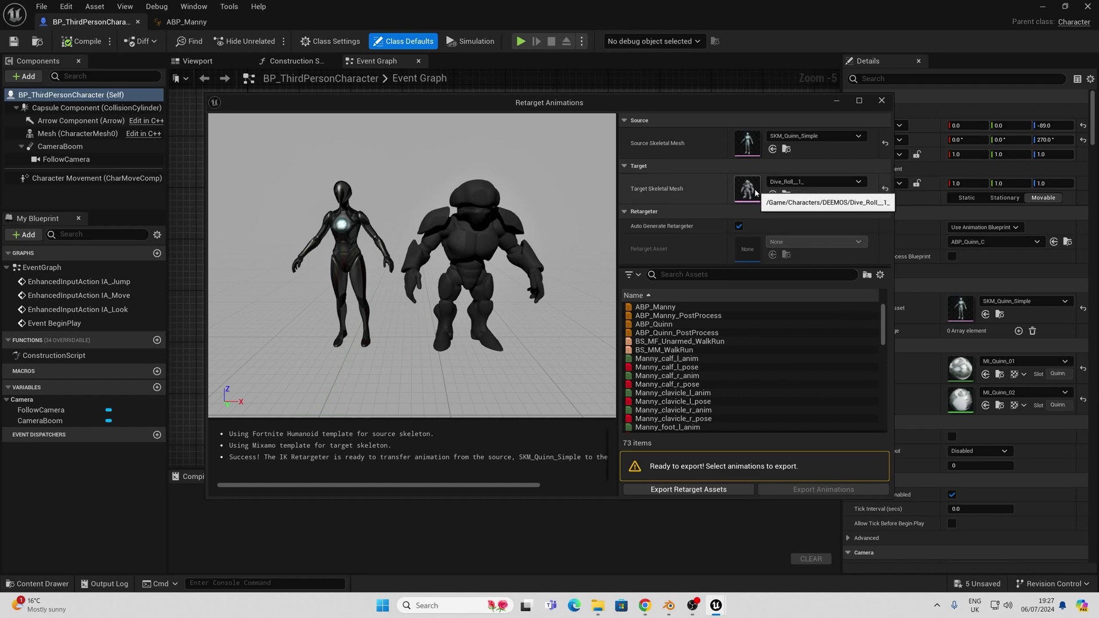
# Export the retargeted ABP_Manny with the prefix deemos_ into a new folder named retarget inside Characters/DEEMOS
pyautogui.click(660, 325)
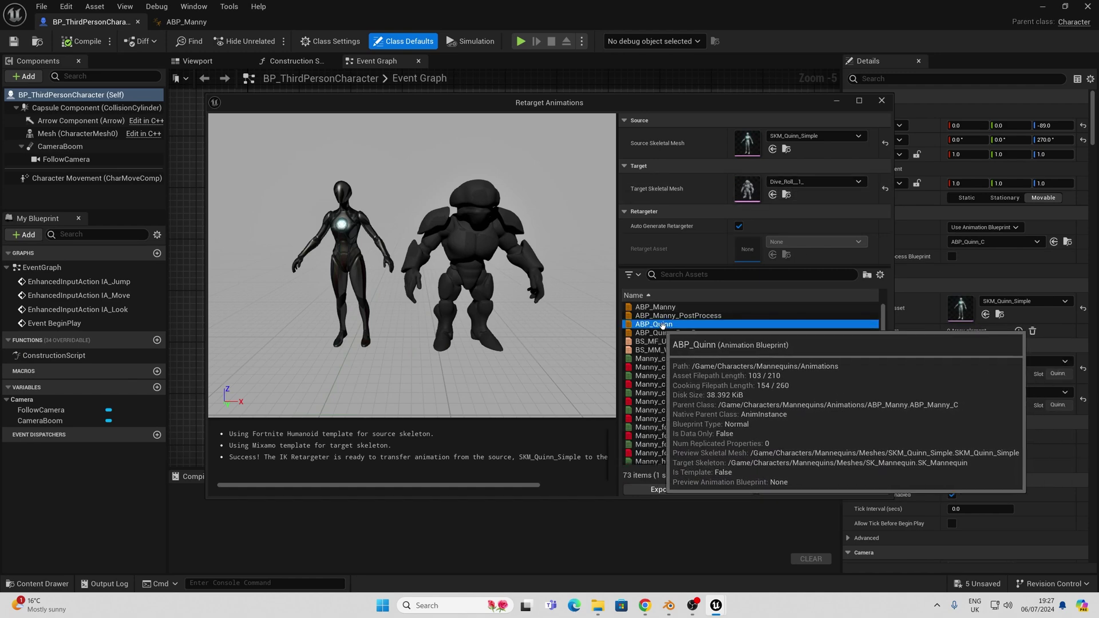
pyautogui.click(663, 307)
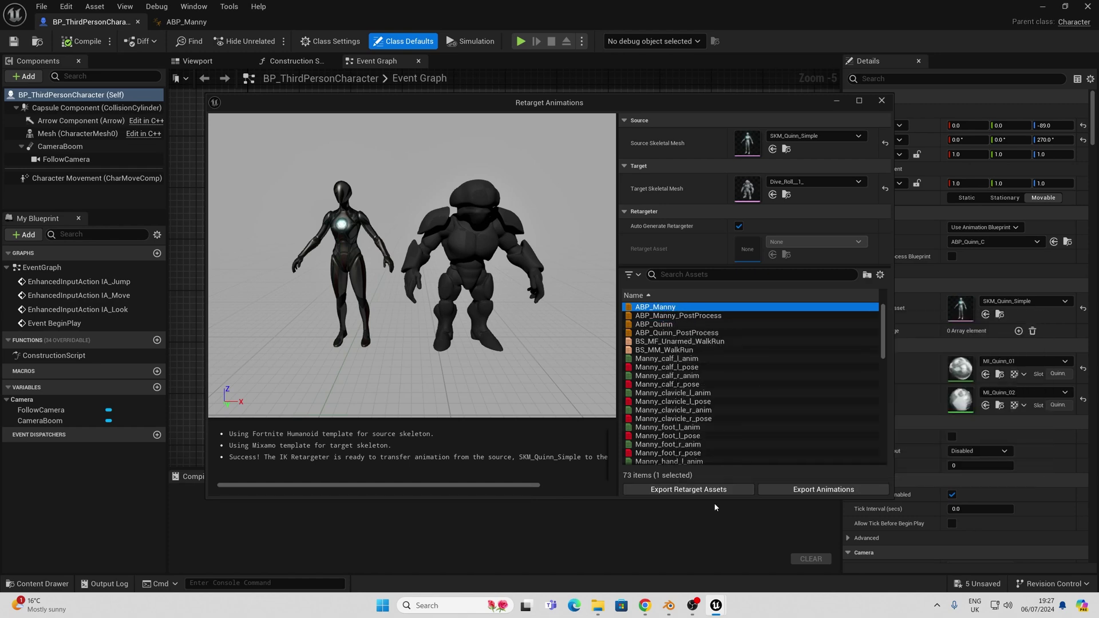
pyautogui.click(812, 491)
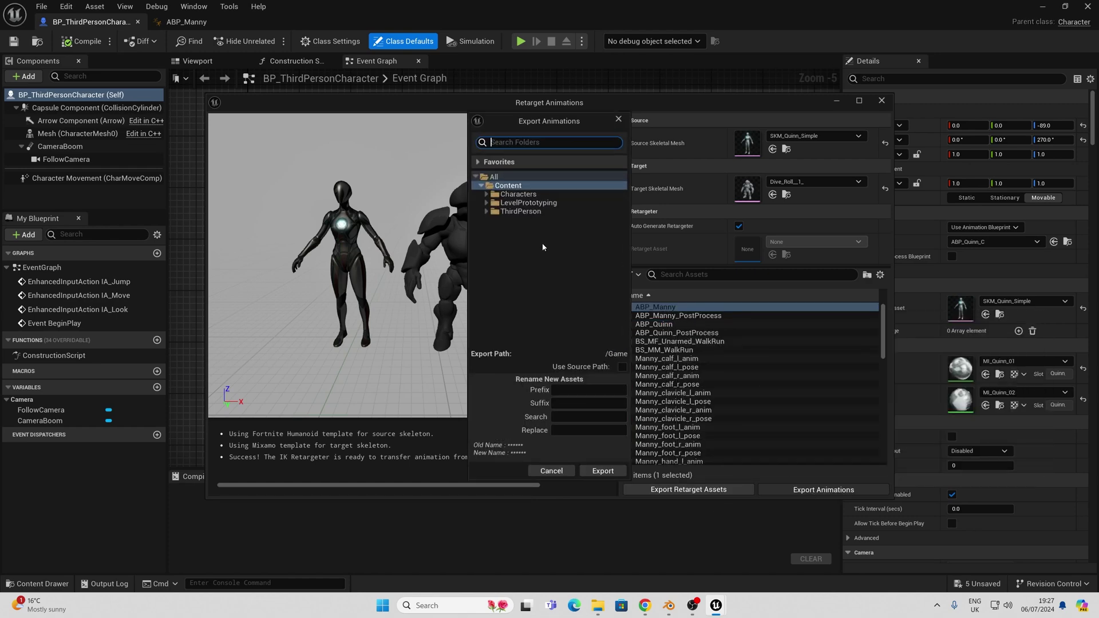
pyautogui.click(487, 194)
pyautogui.click(519, 203)
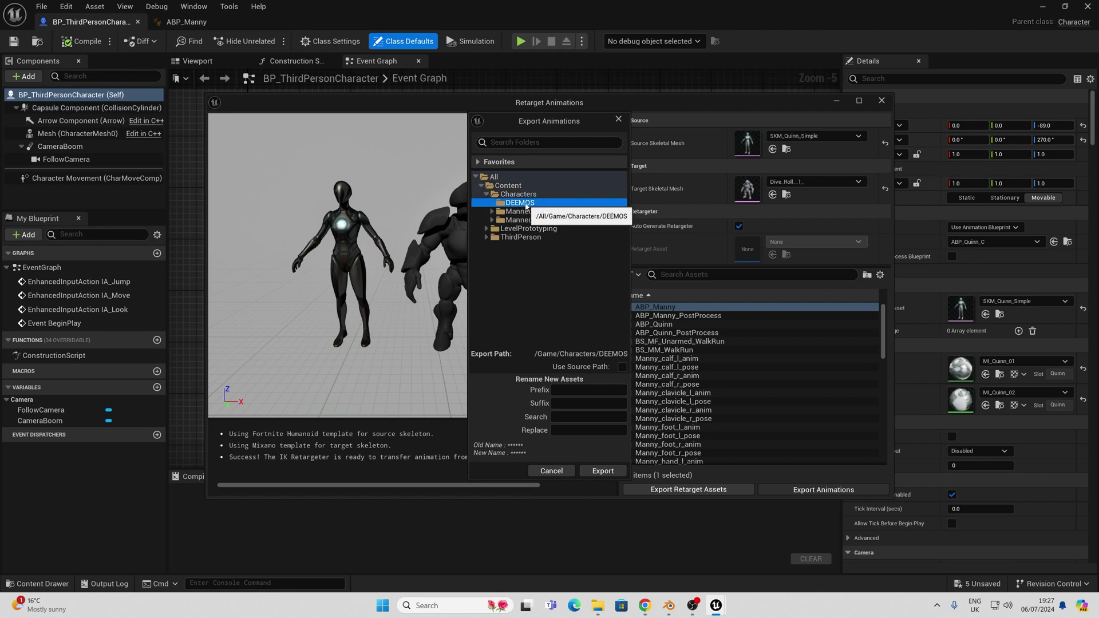
pyautogui.rightClick(527, 205)
pyautogui.click(565, 214)
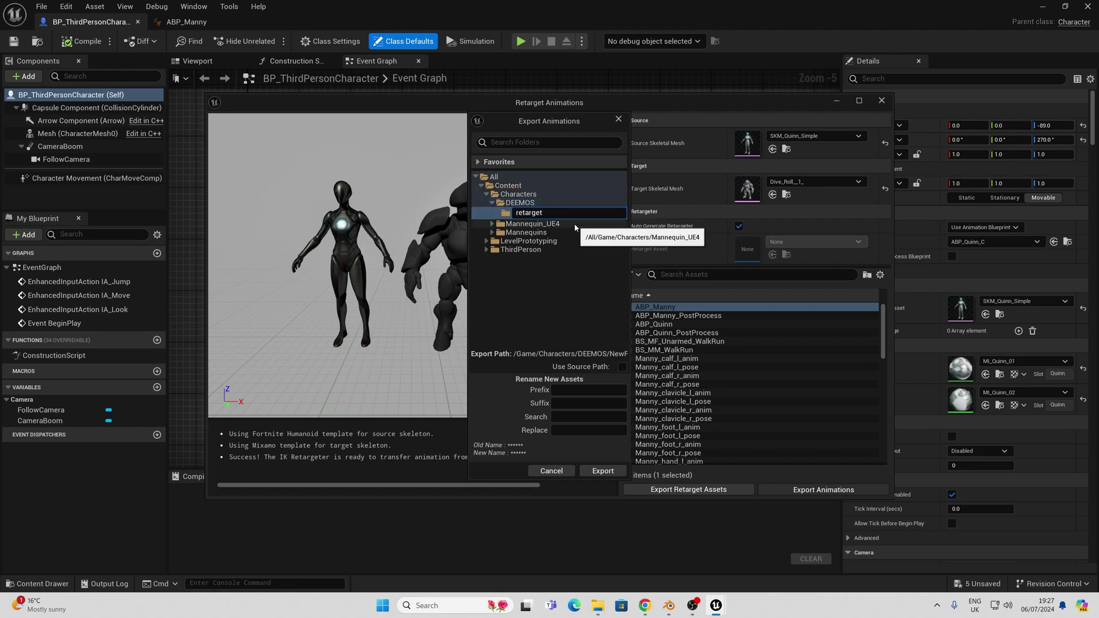
pyautogui.press('Return')
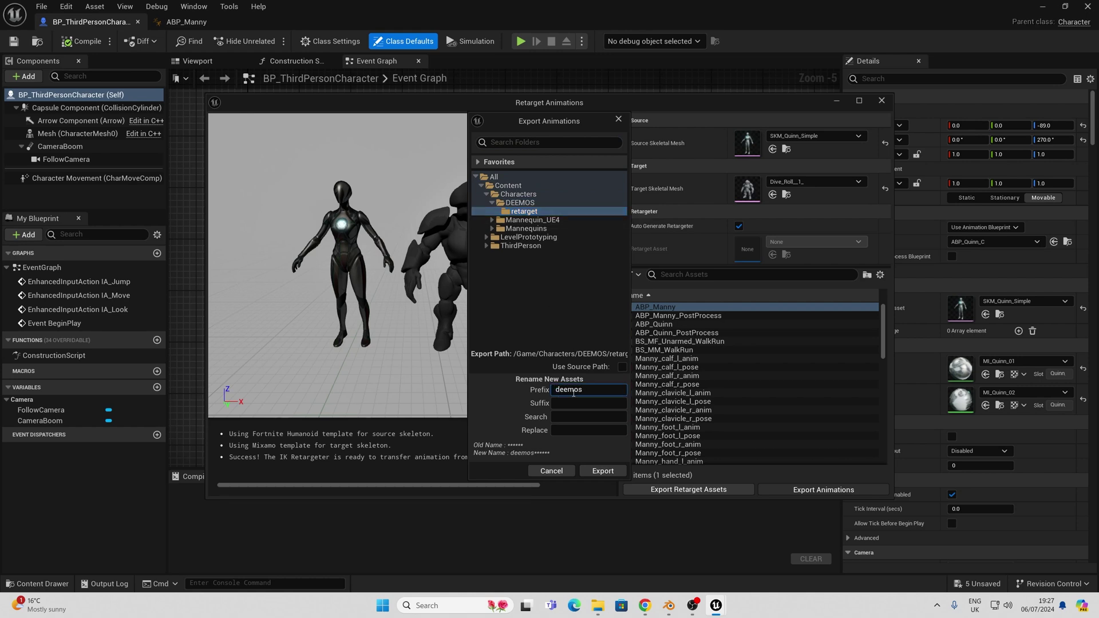
pyautogui.click(604, 471)
pyautogui.click(643, 351)
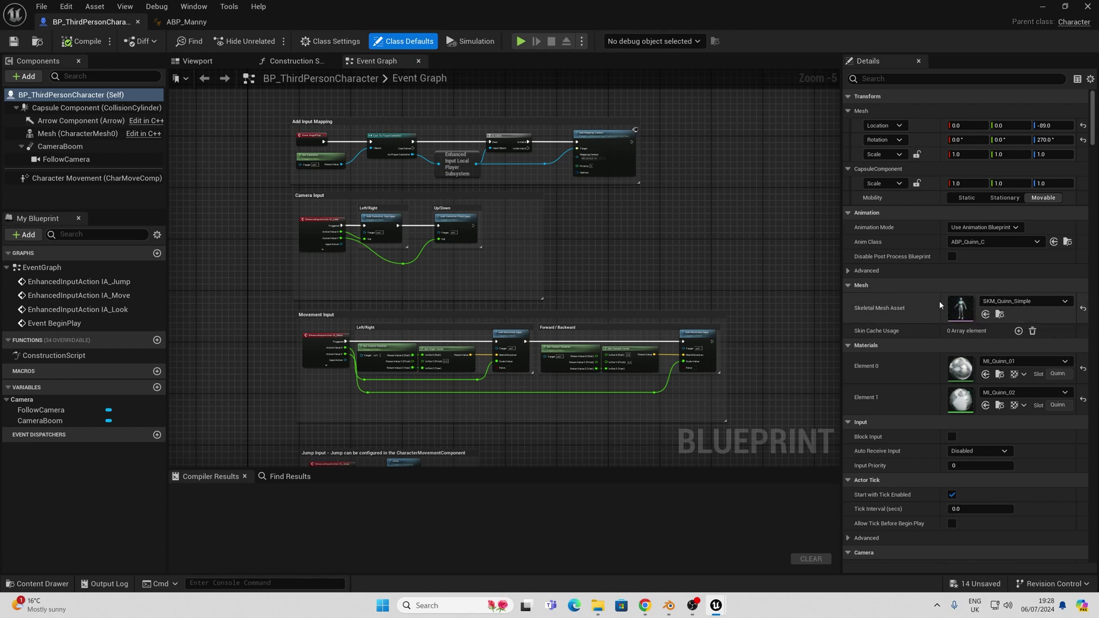
# Set the character's anim class to deemos_ABP_Manny and its skeletal mesh to Dive_Roll__1_, and compile the blueprint
pyautogui.click(992, 243)
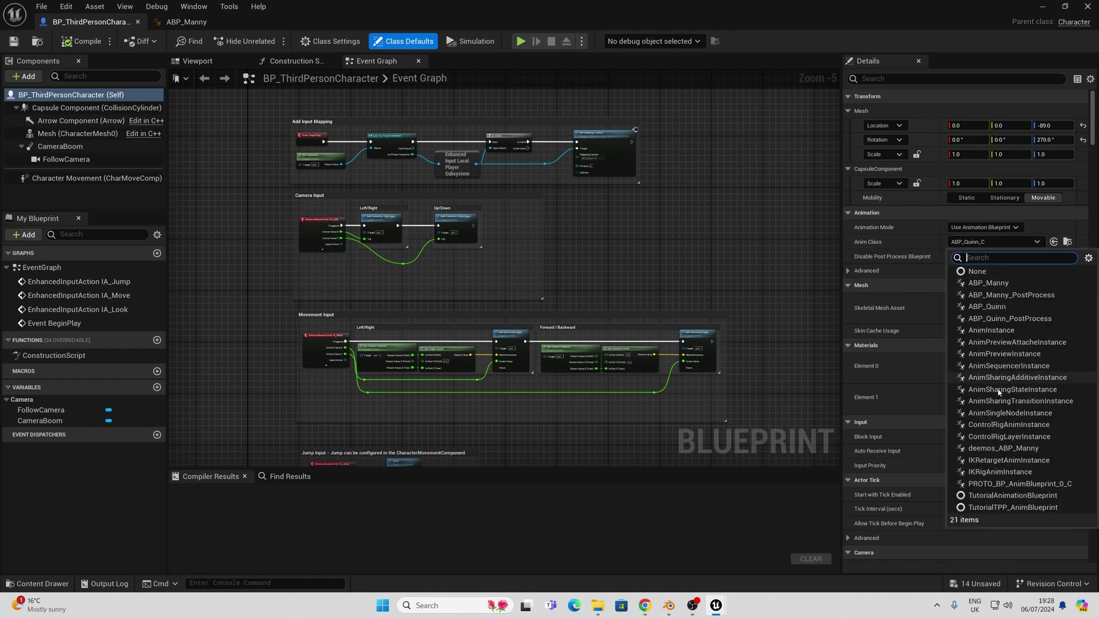
pyautogui.click(991, 448)
pyautogui.click(1016, 302)
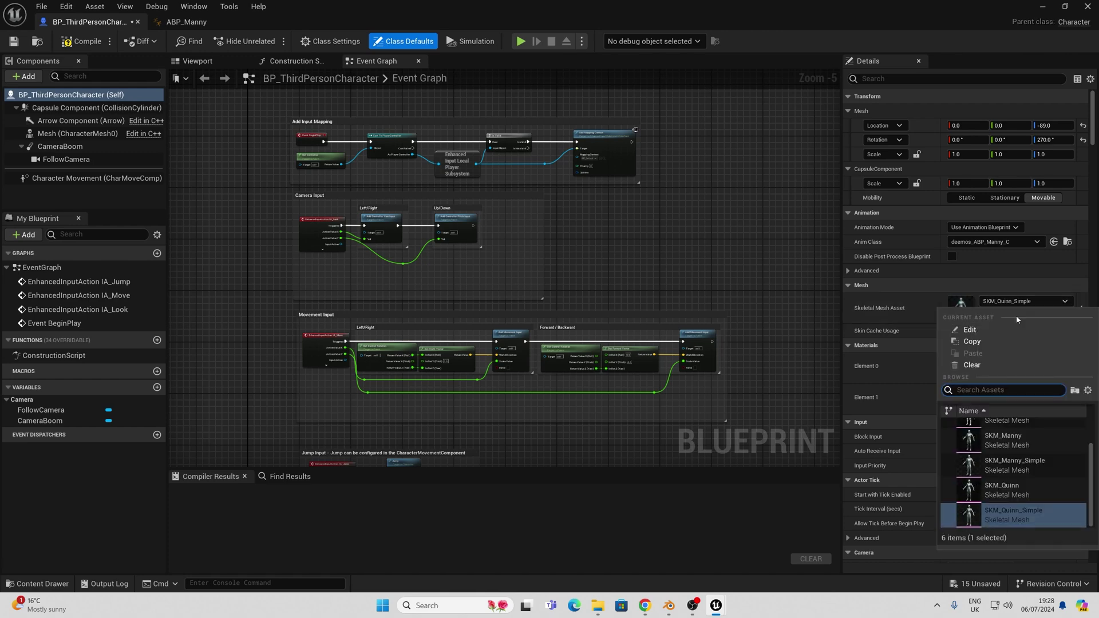
pyautogui.scroll(3, 1014, 469)
pyautogui.click(1007, 435)
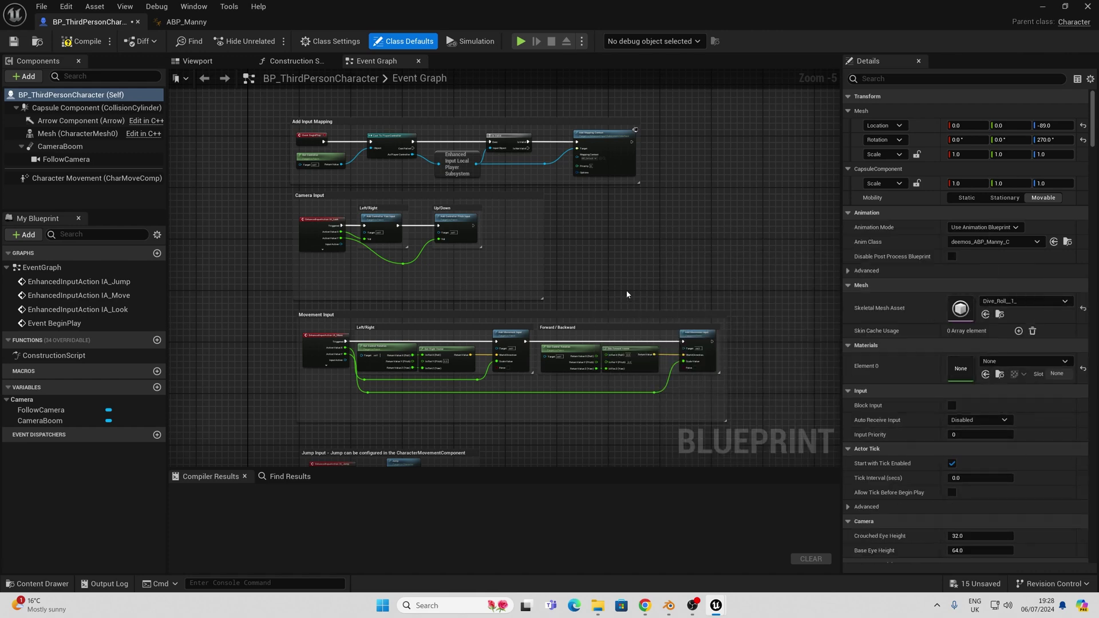
pyautogui.click(82, 41)
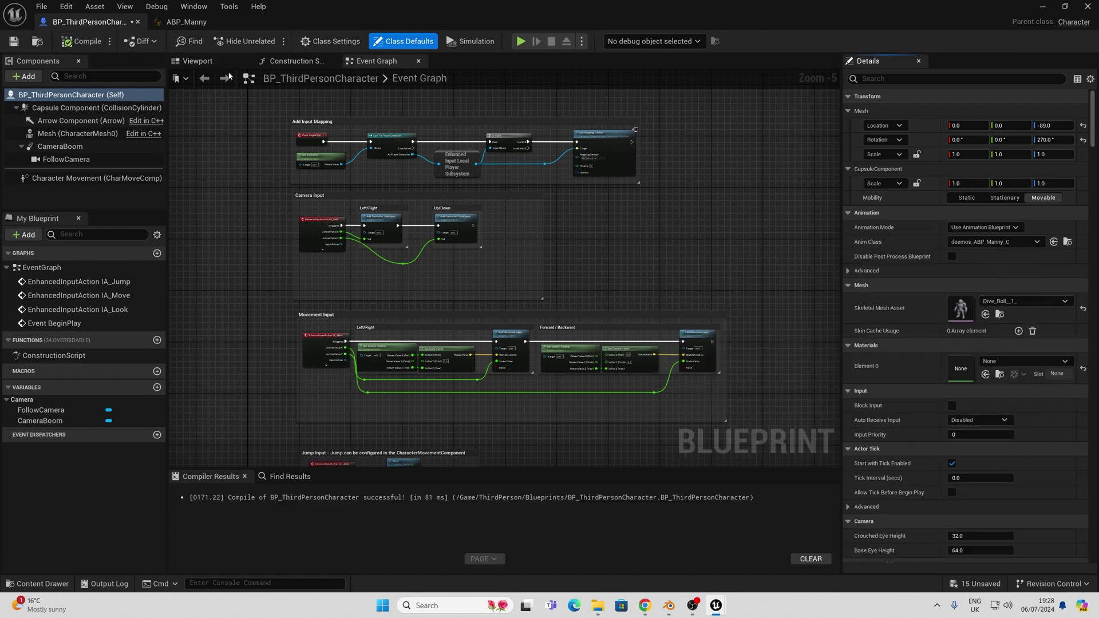
# Examine the robot mesh from several angles in the character blueprint's viewport
pyautogui.click(203, 60)
pyautogui.moveTo(450, 273); pyautogui.dragTo(442, 272, button='right')
pyautogui.moveTo(442, 272); pyautogui.dragTo(429, 252, button='middle')
pyautogui.moveTo(441, 268)
pyautogui.mouseDown(button='right')
pyautogui.moveTo(424, 259)
pyautogui.moveTo(452, 265)
pyautogui.moveTo(441, 267)
pyautogui.mouseUp(button='right')
pyautogui.moveTo(440, 267); pyautogui.dragTo(435, 263)
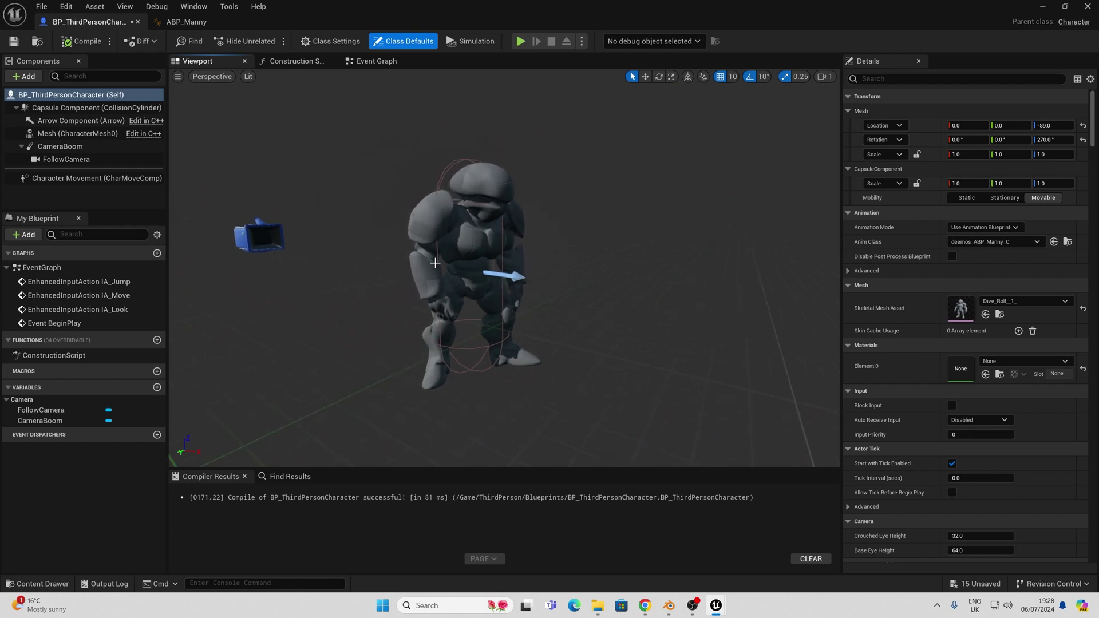
# Open the Dive_Roll__1_ skeletal mesh assigned to the character in its own editor
pyautogui.doubleClick(961, 308)
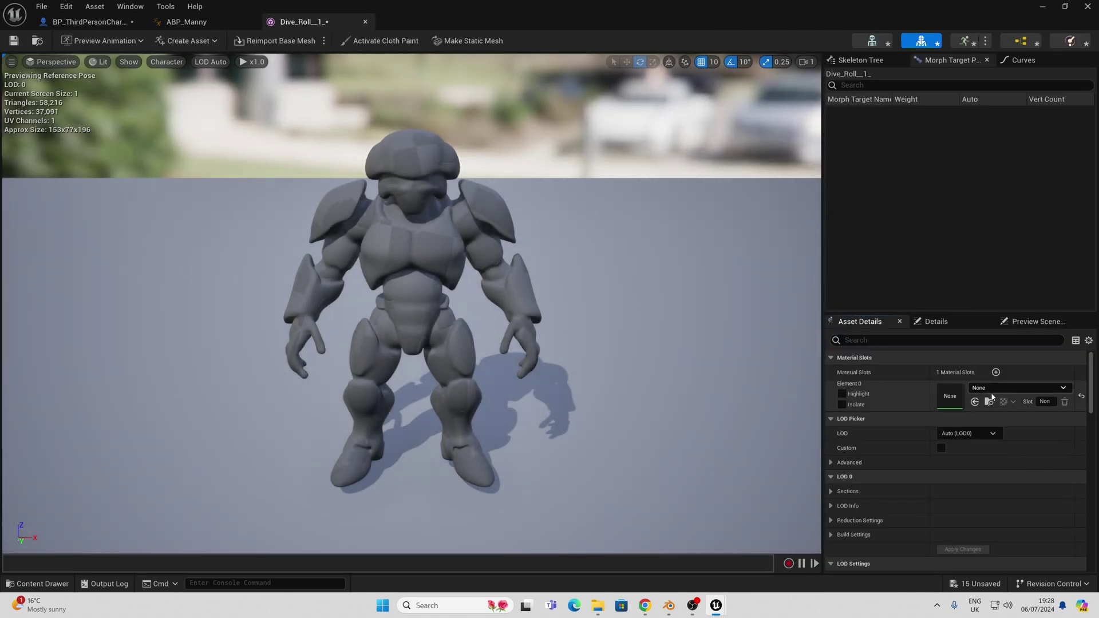
pyautogui.click(87, 22)
pyautogui.click(303, 21)
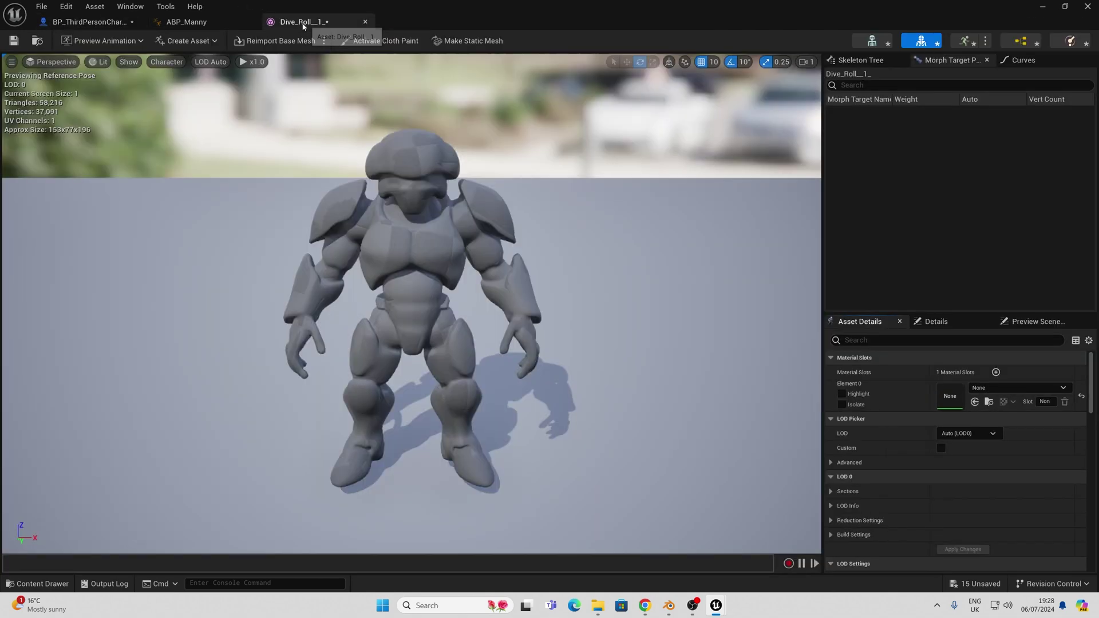
# Create a folder named textures directly inside the project's Content folder
pyautogui.hotkey('ctrl', 'space')
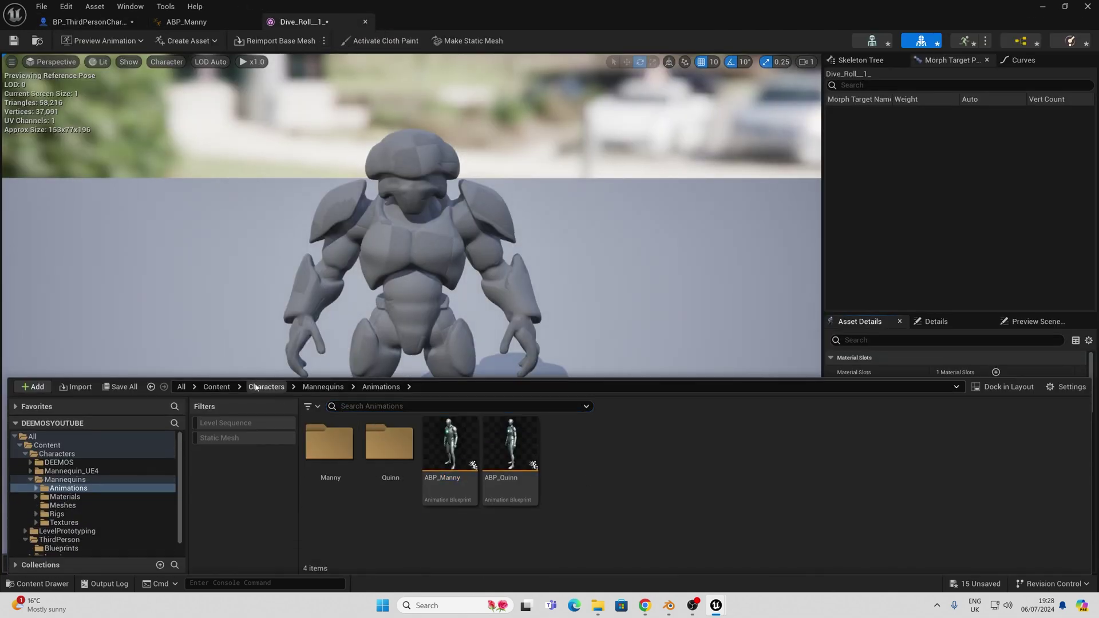
pyautogui.click(216, 387)
pyautogui.rightClick(524, 466)
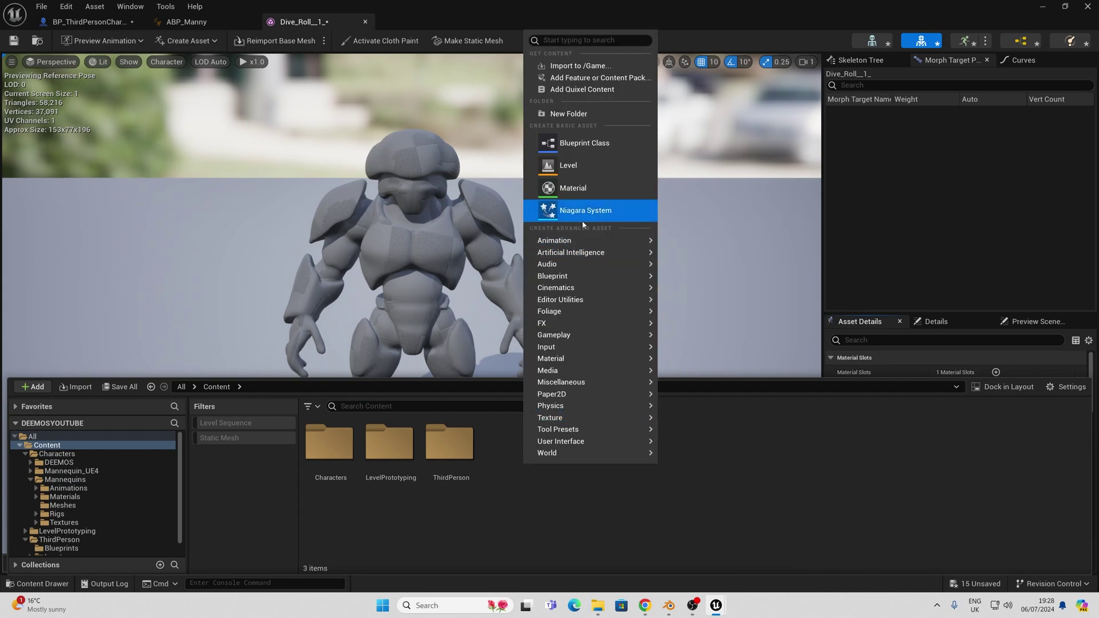
pyautogui.click(586, 114)
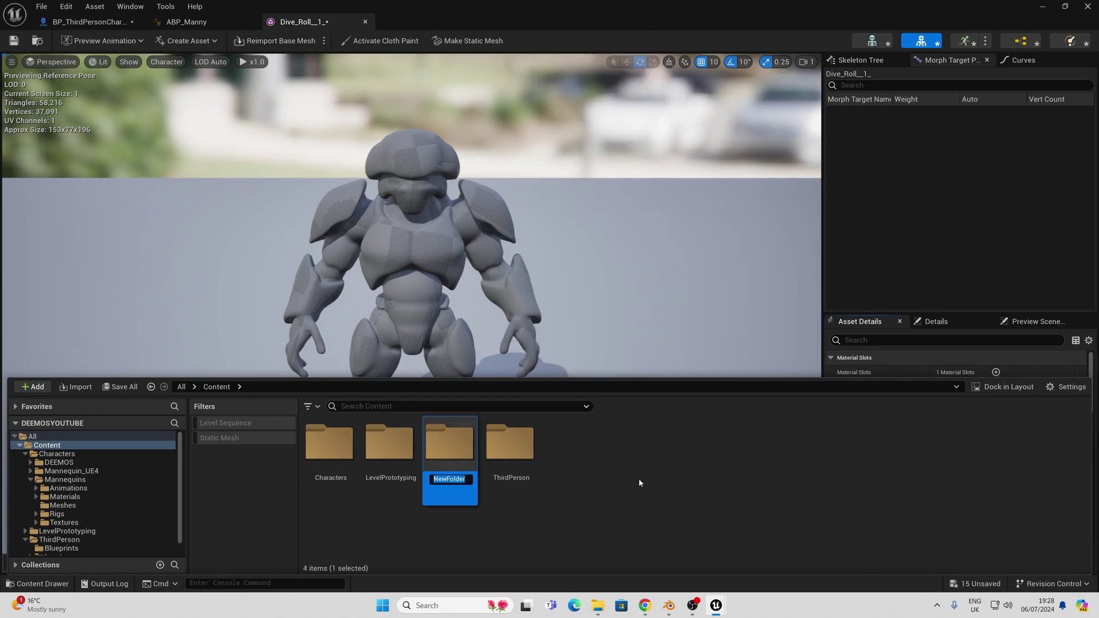
pyautogui.write('texture')
pyautogui.write('s')
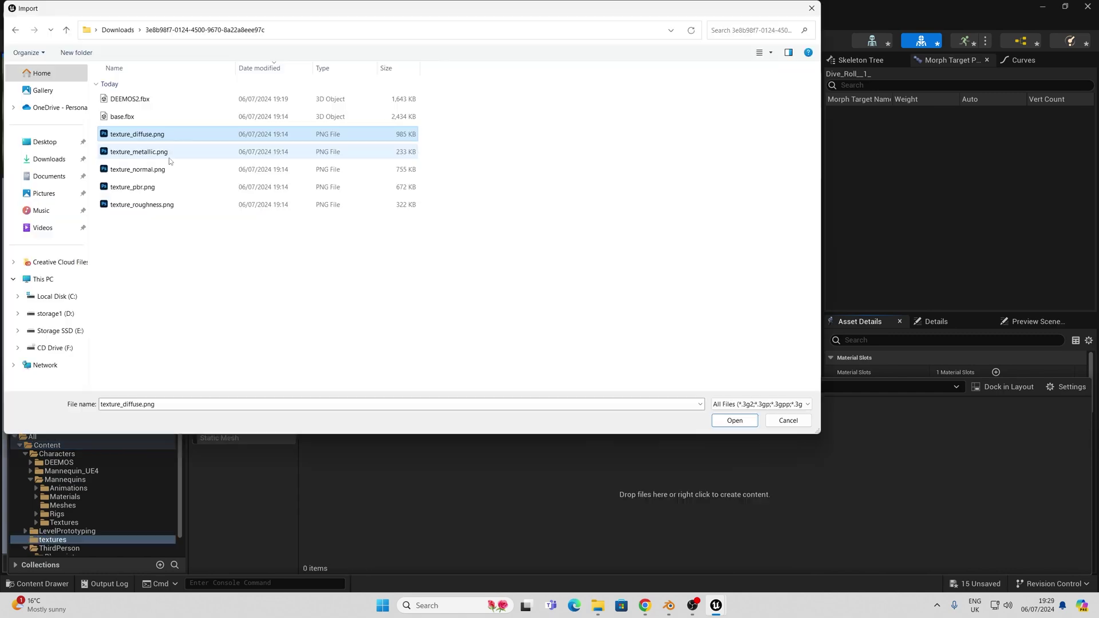
# Import texture_diffuse.png, texture_metallic.png, texture_normal.png, texture_pbr.png and texture_roughness.png into the textures folder
pyautogui.keyDown('ctrl'); pyautogui.click(140, 152); pyautogui.keyUp('ctrl')
pyautogui.keyDown('ctrl'); pyautogui.click(137, 169); pyautogui.keyUp('ctrl')
pyautogui.keyDown('ctrl'); pyautogui.click(142, 204); pyautogui.keyUp('ctrl')
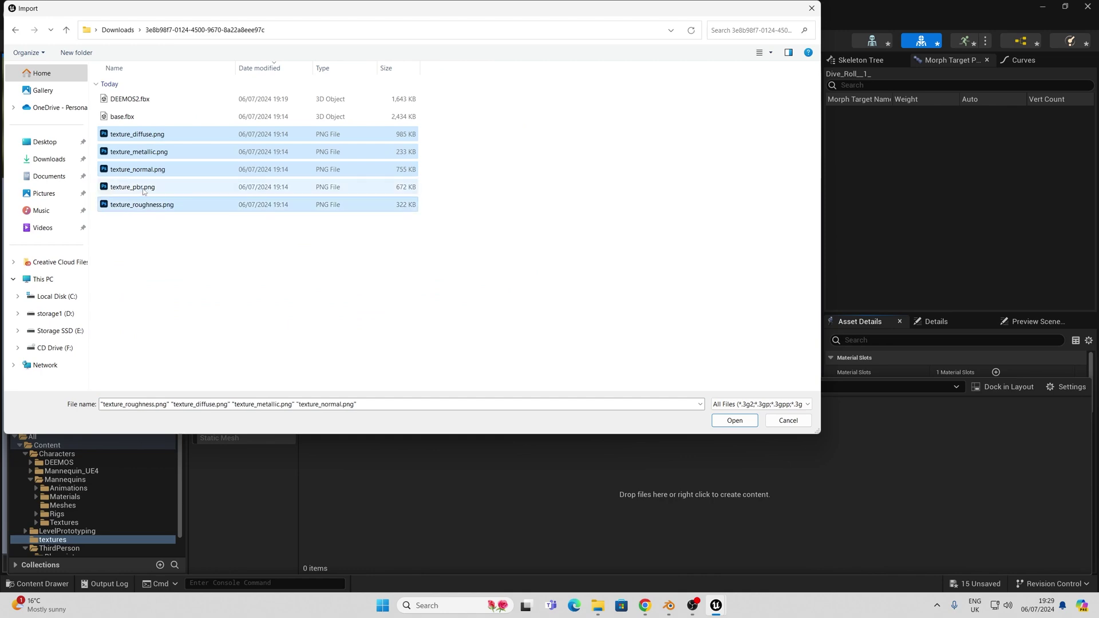
pyautogui.keyDown('ctrl'); pyautogui.click(148, 187); pyautogui.keyUp('ctrl')
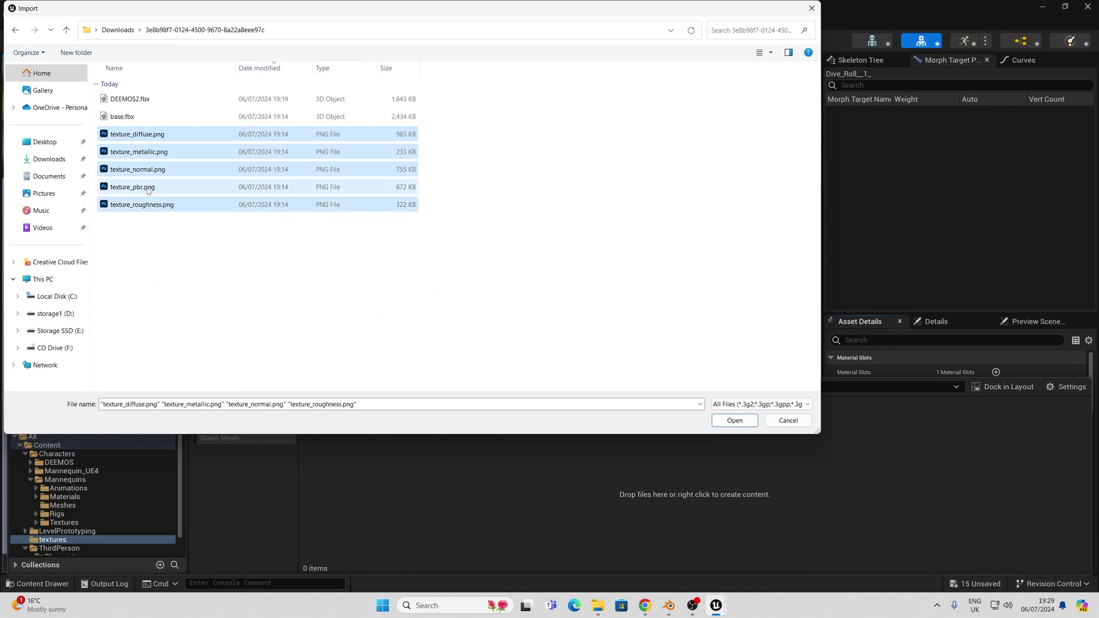
pyautogui.click(735, 420)
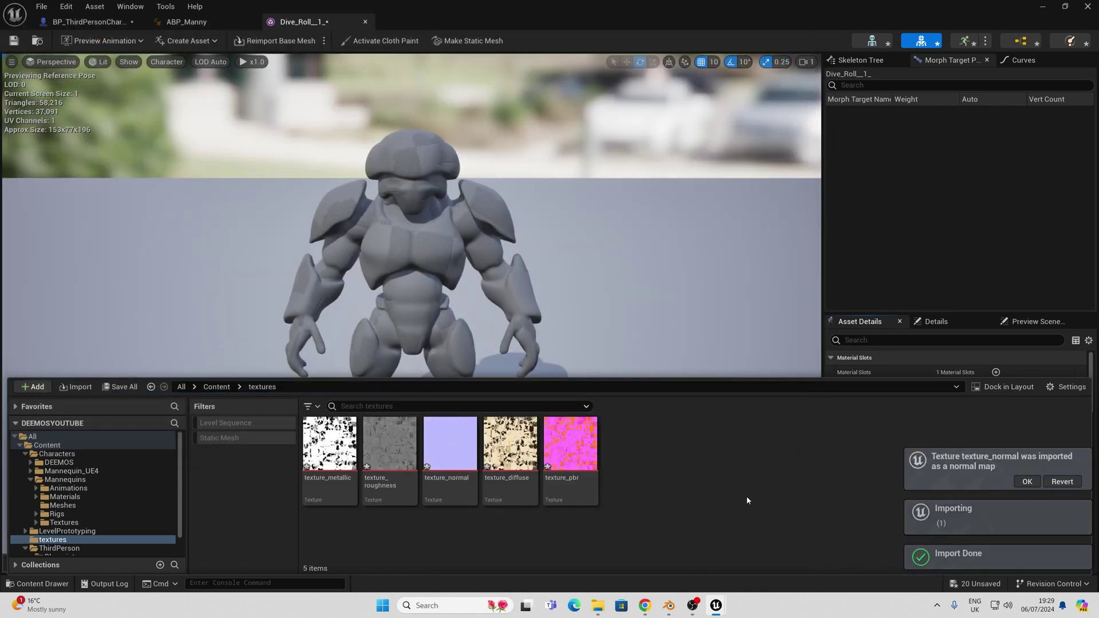
# Create a material named m_deemos in the textures folder and open it for editing
pyautogui.rightClick(621, 451)
pyautogui.moveTo(689, 248)
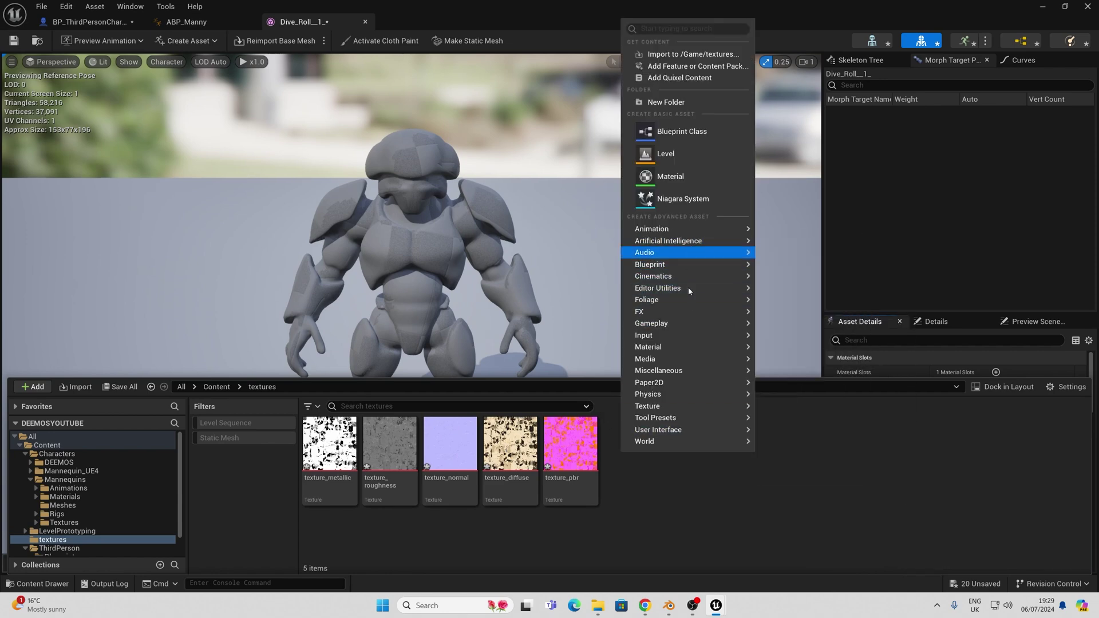
pyautogui.moveTo(691, 347)
pyautogui.click(797, 321)
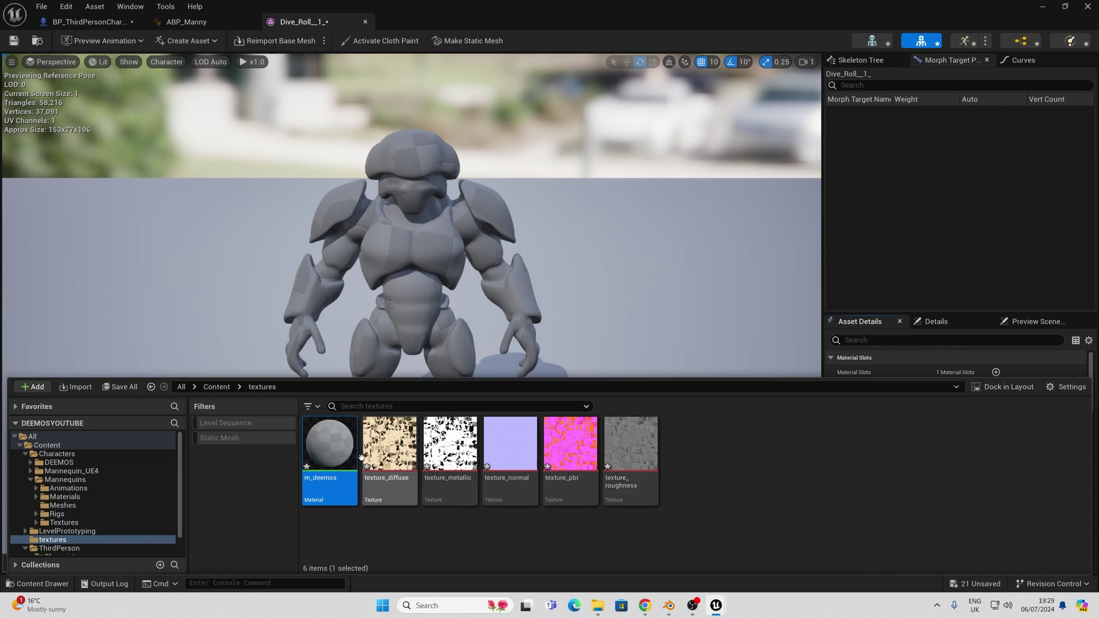
pyautogui.doubleClick(329, 452)
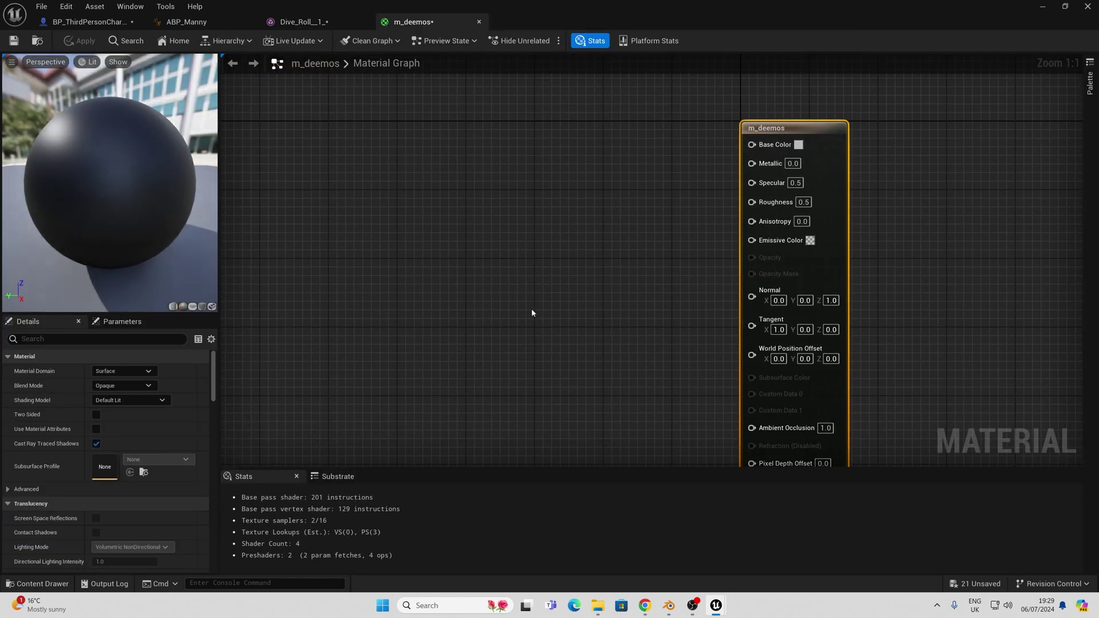
# Add the diffuse, metallic, normal and roughness textures to the m_deemos material graph as texture samples
pyautogui.hotkey('ctrl', 'space')
pyautogui.click(390, 309)
pyautogui.keyDown('ctrl'); pyautogui.click(450, 304); pyautogui.keyUp('ctrl')
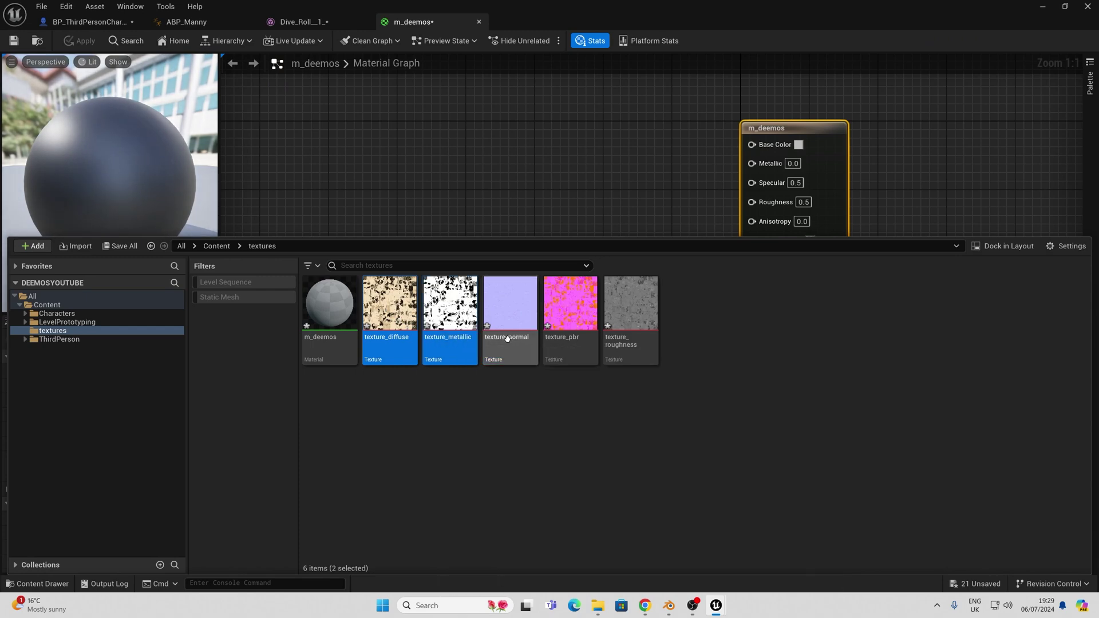
pyautogui.keyDown('ctrl'); pyautogui.click(510, 304); pyautogui.keyUp('ctrl')
pyautogui.keyDown('ctrl'); pyautogui.click(631, 303); pyautogui.keyUp('ctrl')
pyautogui.moveTo(390, 303); pyautogui.dragTo(489, 143)
# Spread the diffuse, metallic, normal and roughness texture samples apart in the graph and move the m_deemos material node away from them
pyautogui.moveTo(608, 202); pyautogui.dragTo(552, 352)
pyautogui.click(543, 151)
pyautogui.moveTo(543, 150); pyautogui.dragTo(571, 87)
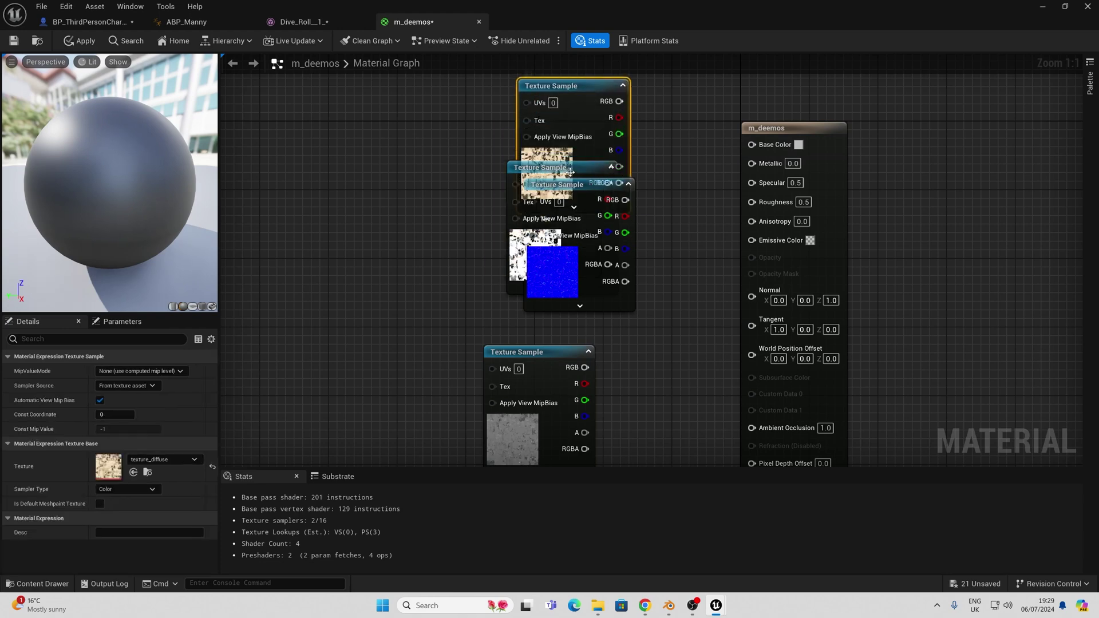
pyautogui.moveTo(570, 172); pyautogui.dragTo(588, 138)
pyautogui.moveTo(573, 188); pyautogui.dragTo(378, 253)
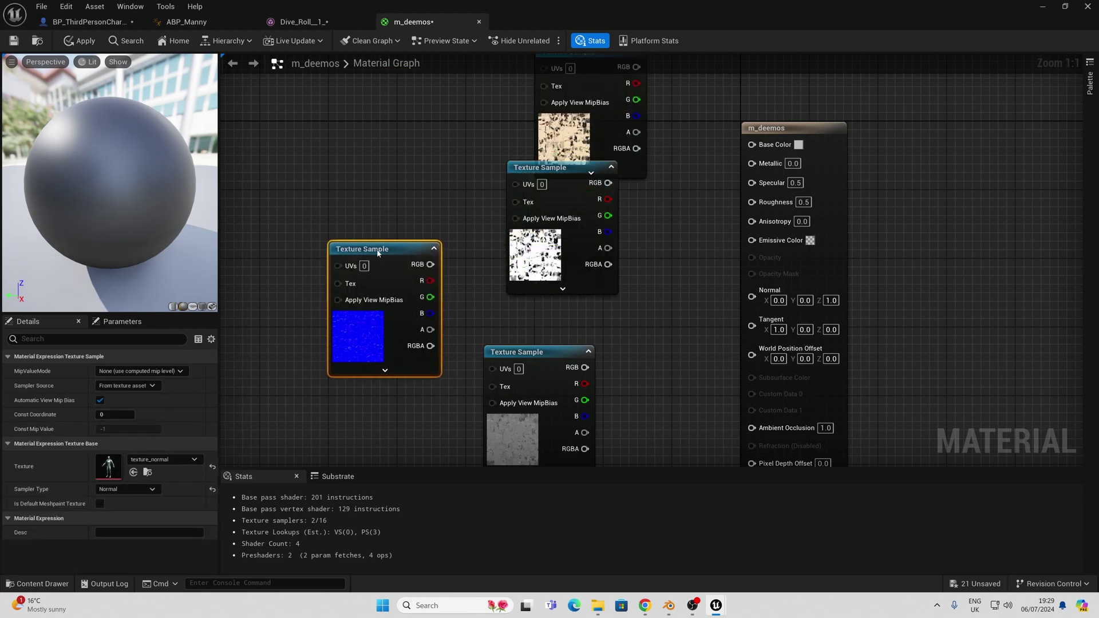
pyautogui.click(511, 183)
pyautogui.moveTo(532, 167); pyautogui.dragTo(518, 197)
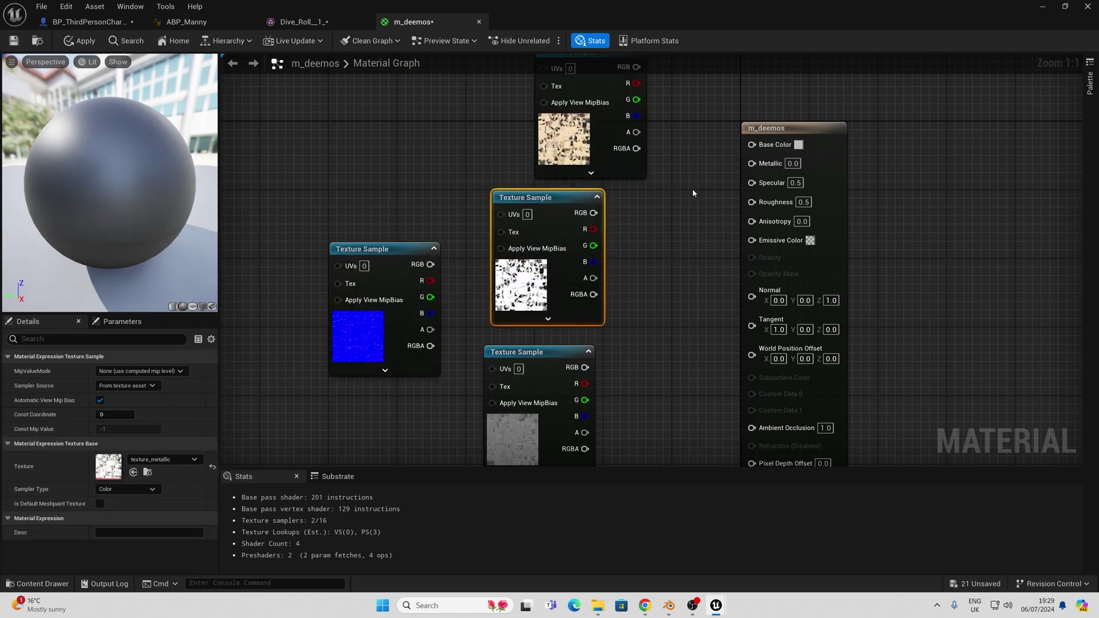
pyautogui.moveTo(692, 190); pyautogui.dragTo(644, 269, button='right')
pyautogui.moveTo(726, 208); pyautogui.dragTo(778, 191)
pyautogui.moveTo(625, 292); pyautogui.dragTo(619, 237, button='right')
pyautogui.scroll(-1, 616, 236)
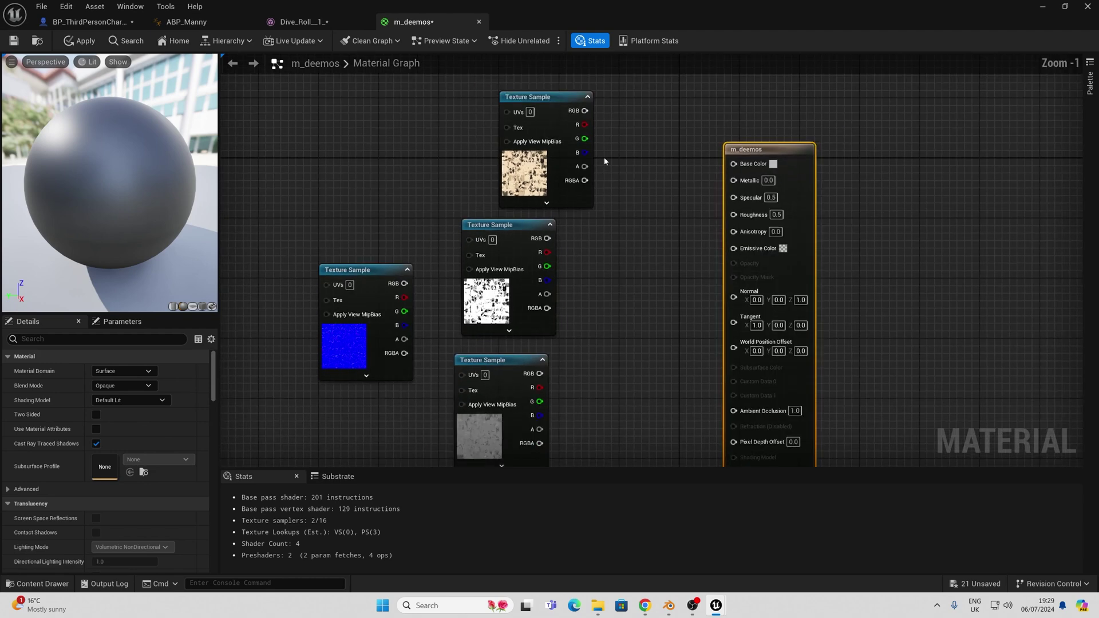
# Connect the diffuse, metallic, normal and roughness RGB outputs to Base Color, Metallic, Normal and Roughness of m_deemos, and save the material
pyautogui.moveTo(722, 168); pyautogui.dragTo(725, 165)
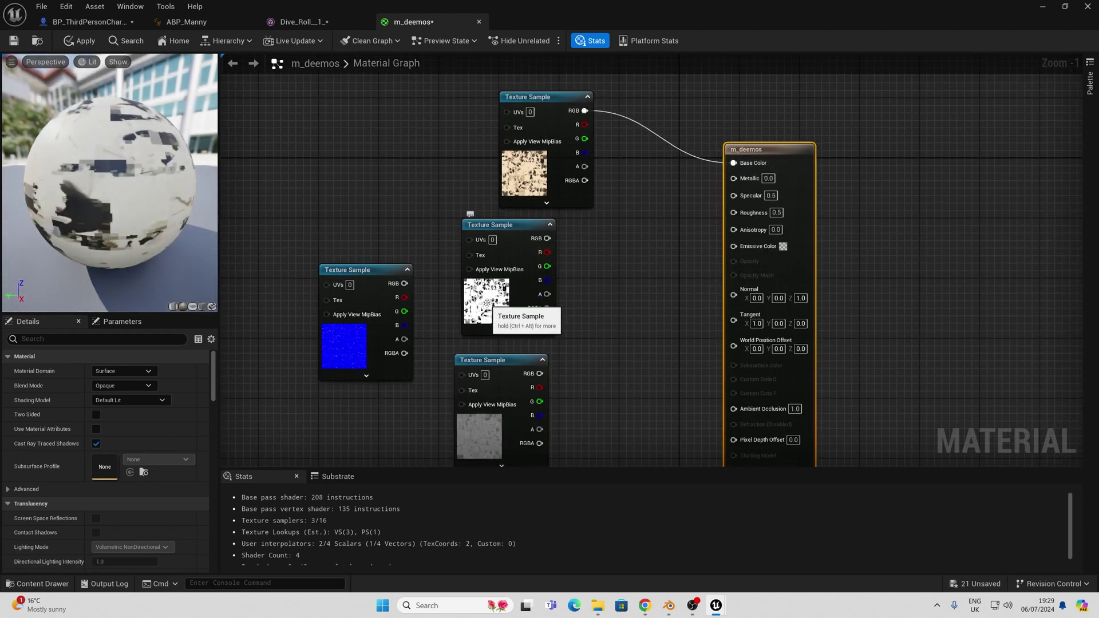
pyautogui.moveTo(401, 285); pyautogui.dragTo(734, 294)
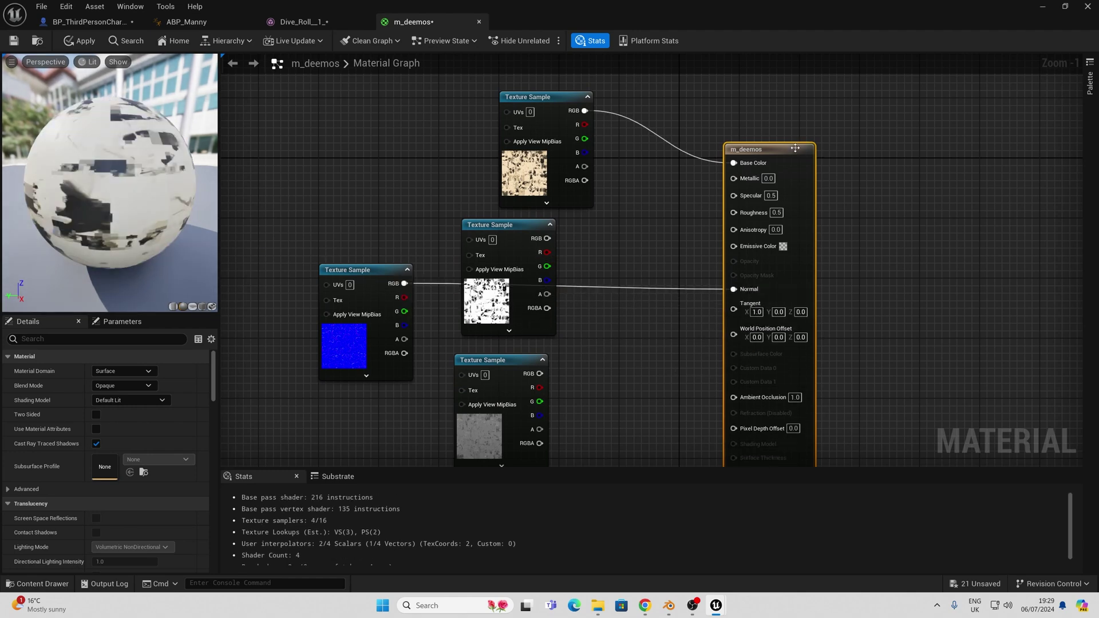
pyautogui.moveTo(793, 149); pyautogui.dragTo(899, 133)
pyautogui.moveTo(548, 97); pyautogui.dragTo(668, 89)
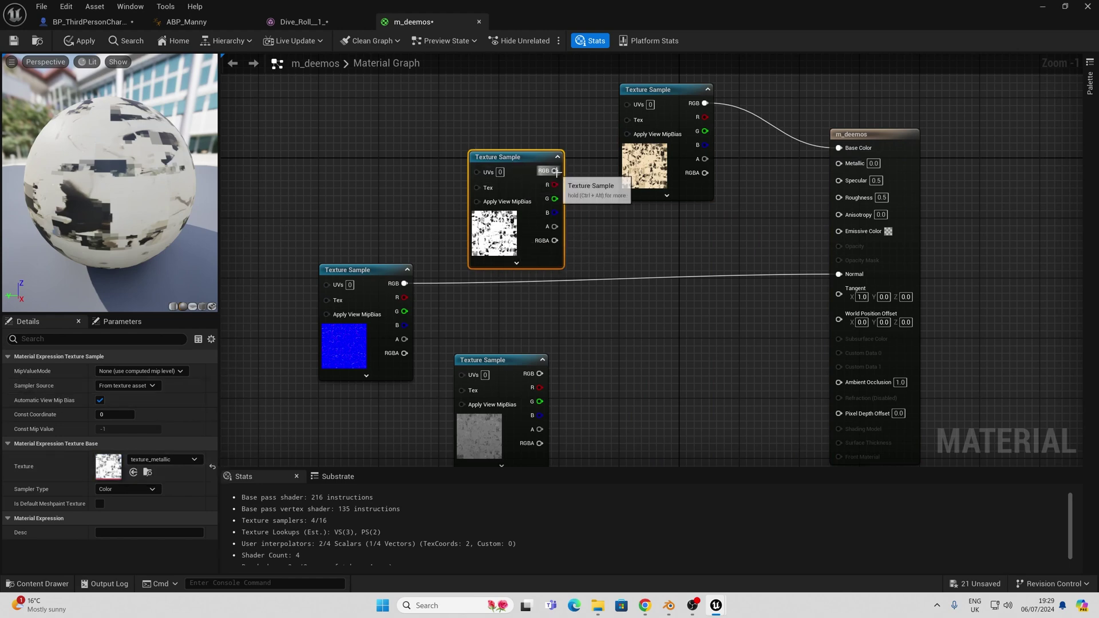
pyautogui.moveTo(840, 167); pyautogui.dragTo(842, 169)
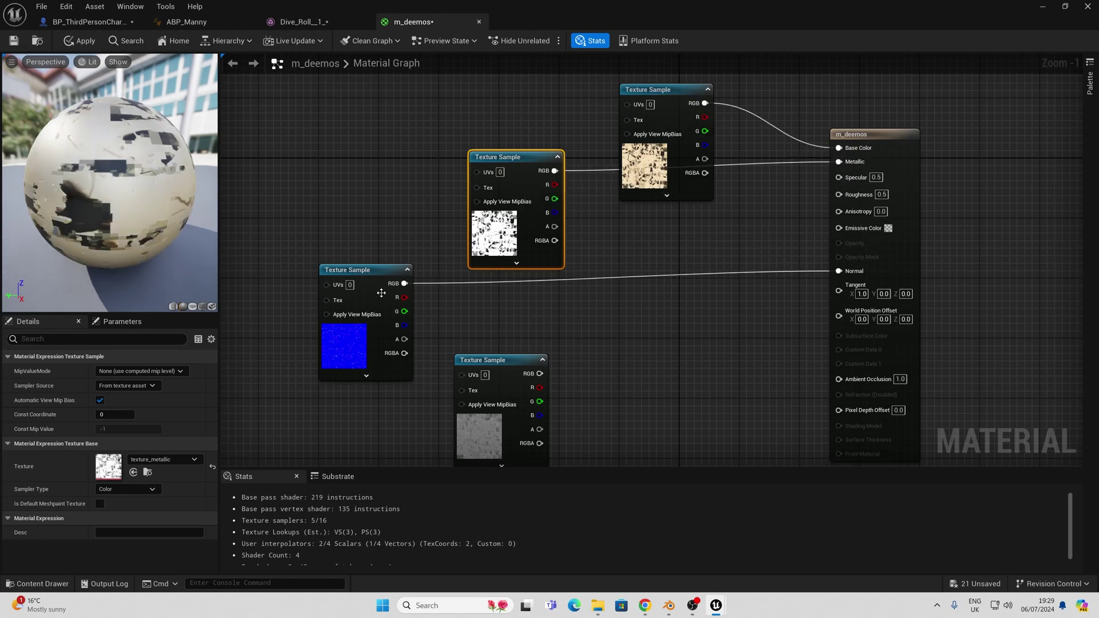
pyautogui.click(477, 443)
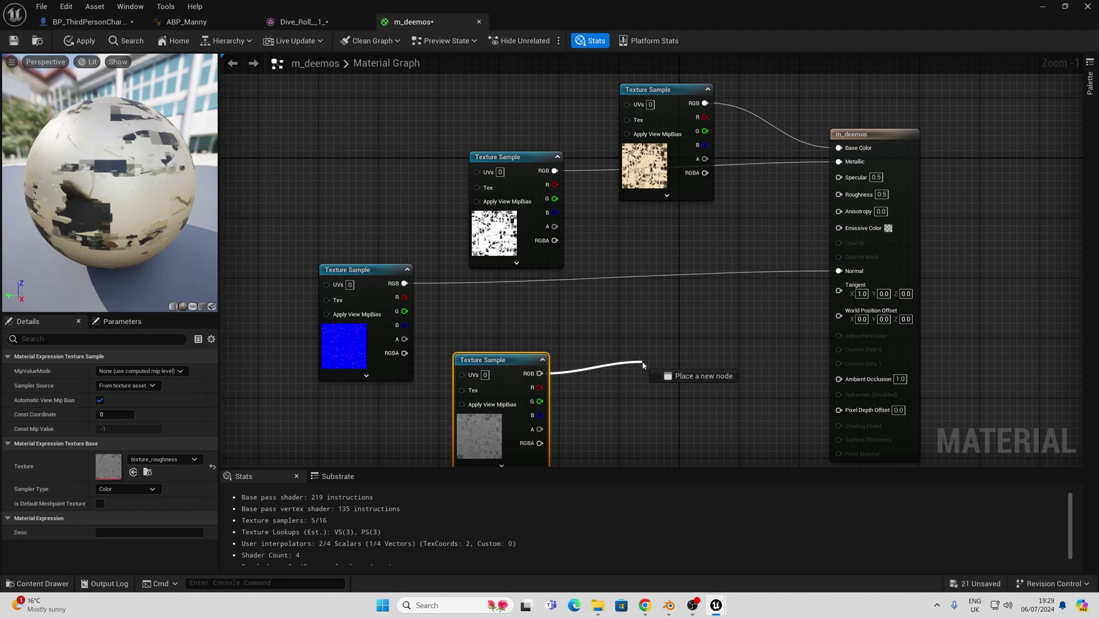
pyautogui.moveTo(825, 221); pyautogui.dragTo(838, 194)
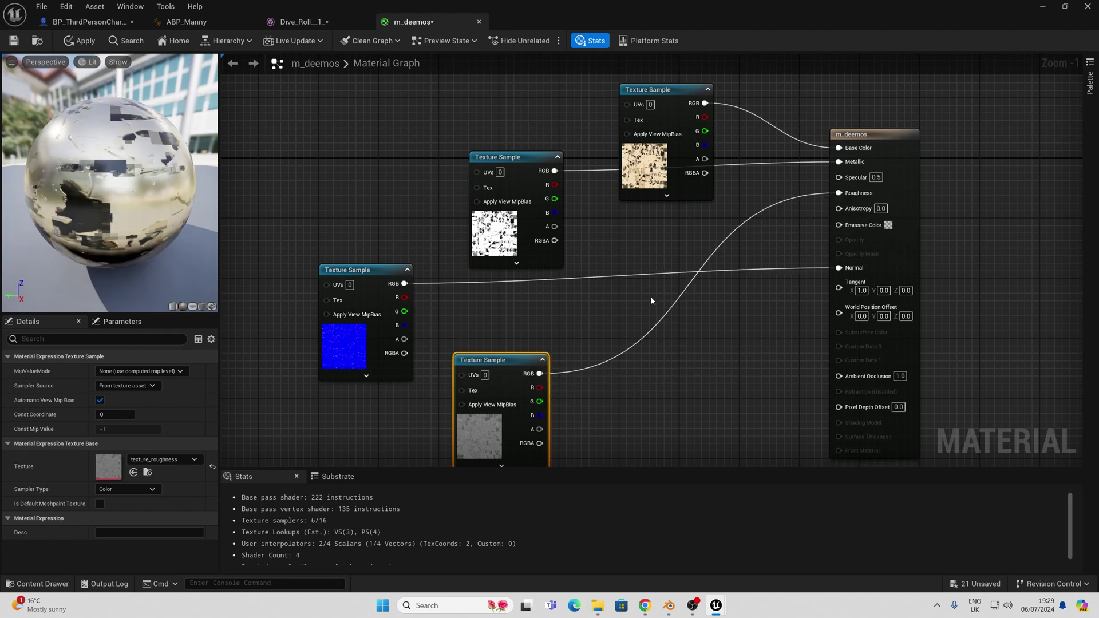
pyautogui.click(13, 42)
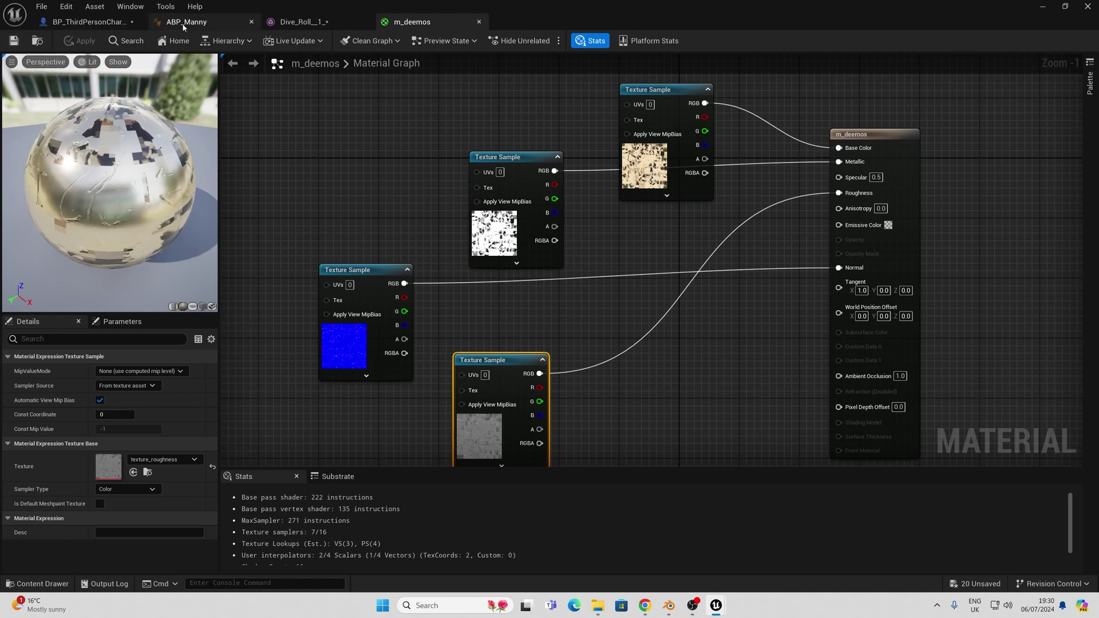
# Open the Dive_Roll__1_ skeletal mesh from BP_ThirdPersonCharacter, assign m_deemos to its Element 0 material slot, and save the mesh
pyautogui.click(103, 24)
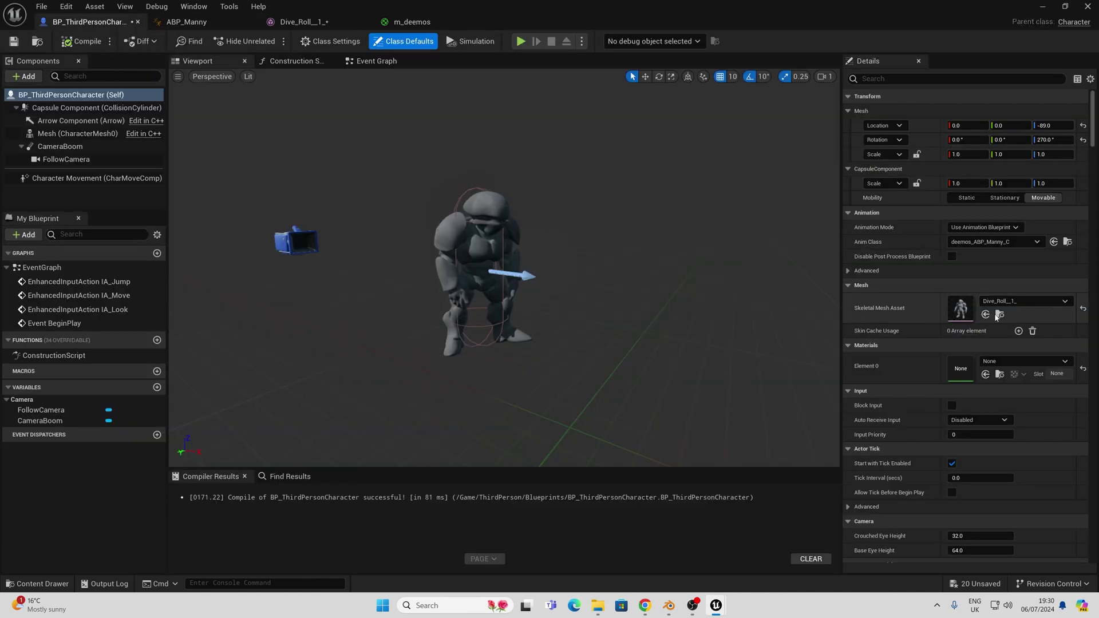
pyautogui.doubleClick(960, 310)
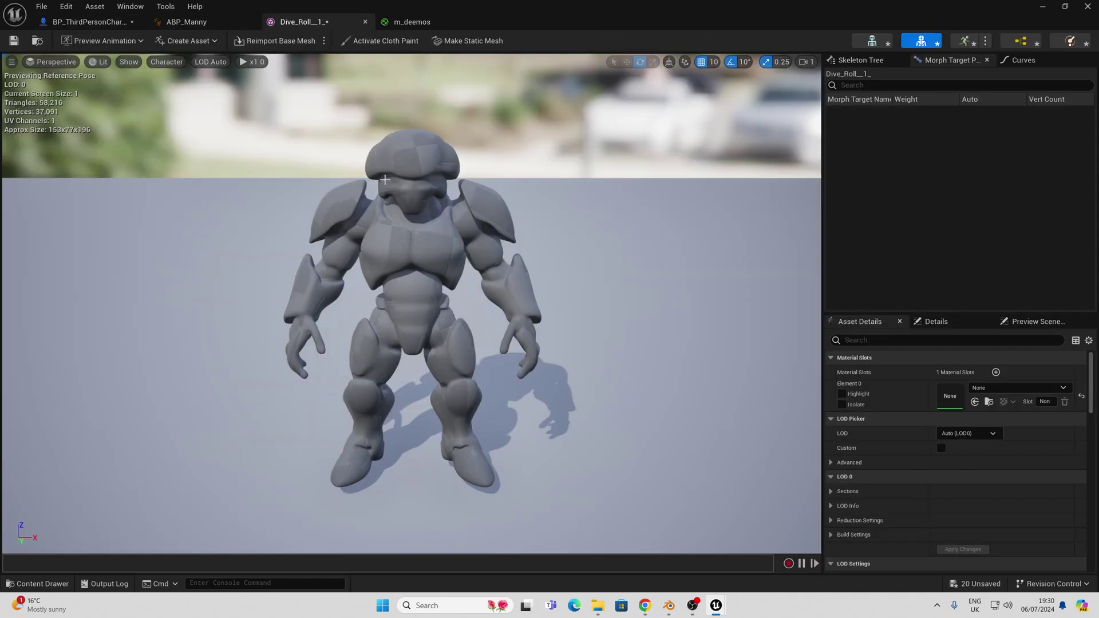
pyautogui.click(1006, 389)
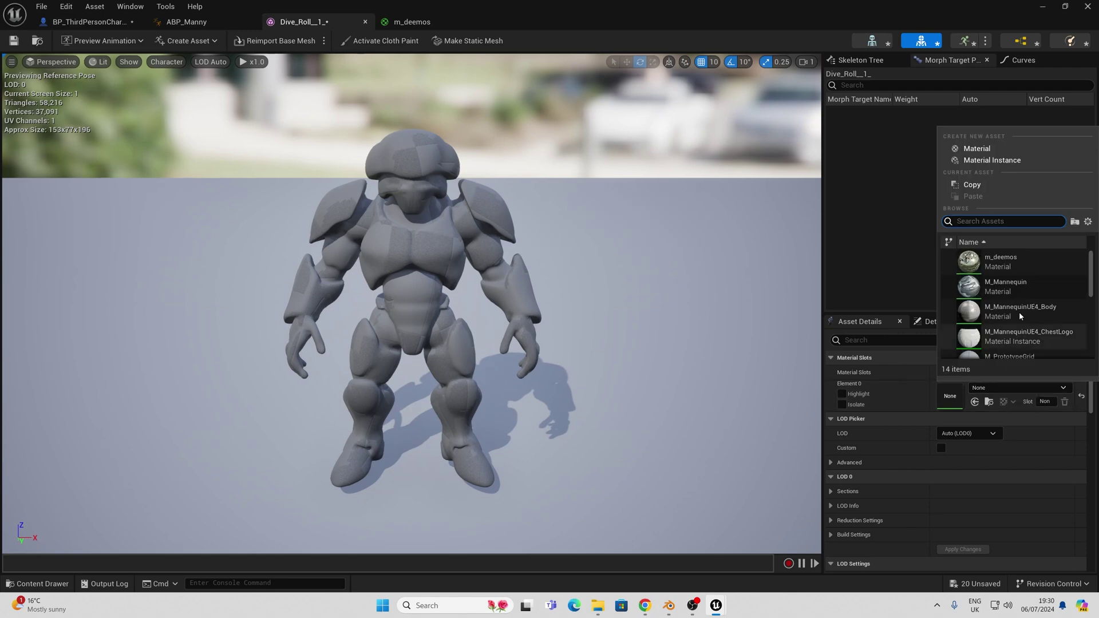
pyautogui.click(1018, 260)
pyautogui.moveTo(360, 268); pyautogui.dragTo(395, 267, button='right')
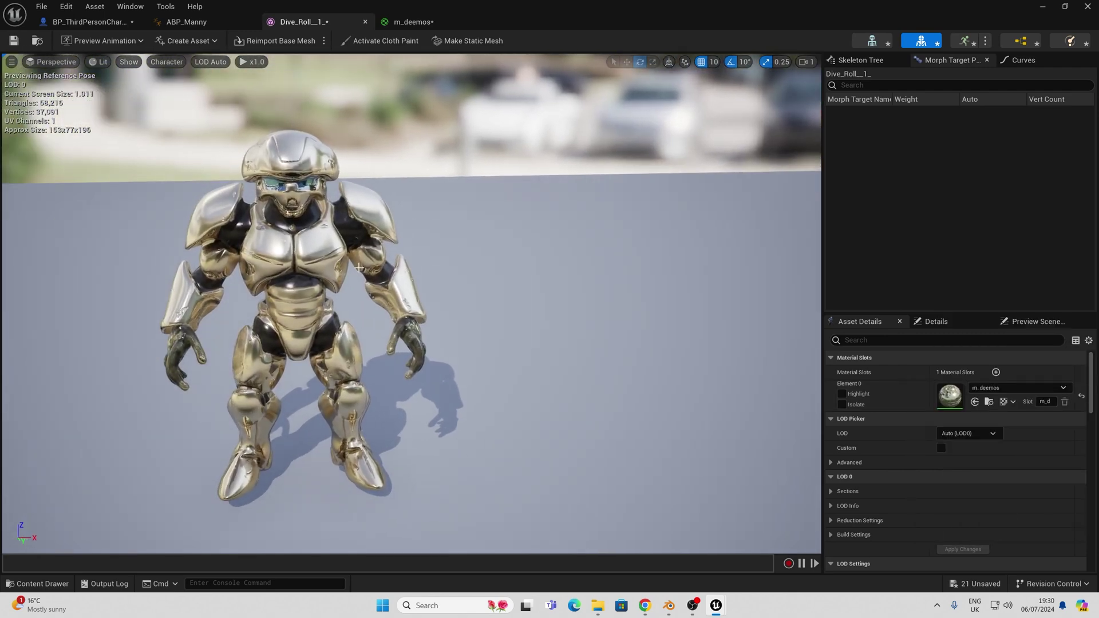
pyautogui.moveTo(360, 268); pyautogui.dragTo(318, 259, button='middle')
pyautogui.moveTo(360, 270)
pyautogui.mouseDown()
pyautogui.moveTo(341, 266)
pyautogui.moveTo(362, 263)
pyautogui.mouseUp()
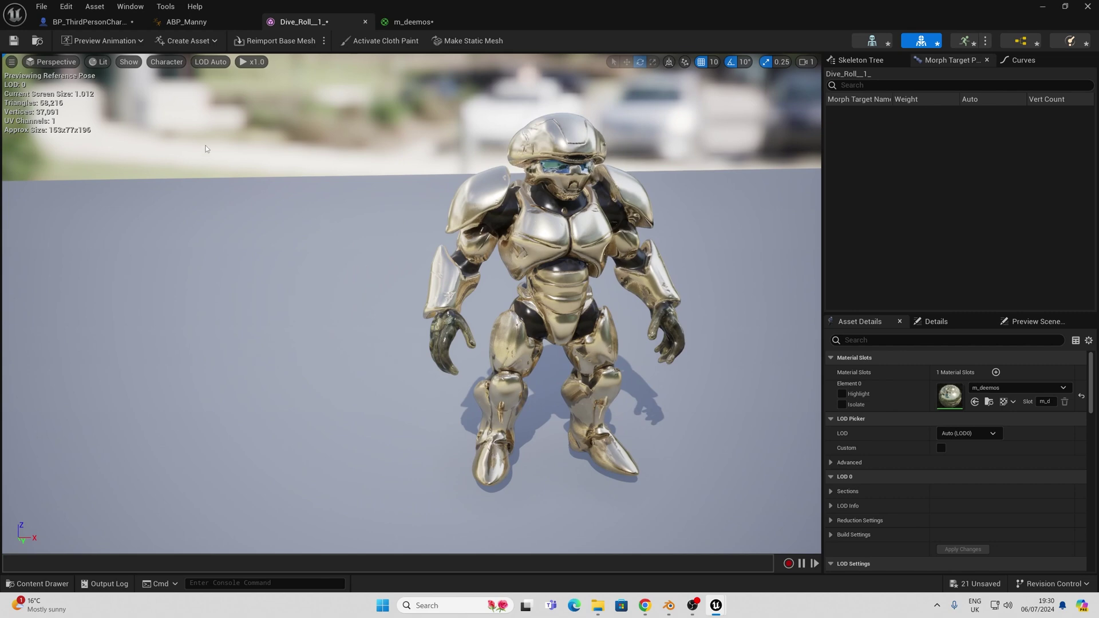
# Play-test ThirdPersonMap, running and jumping with the textured robot to check its animations, and stop the session
pyautogui.click(86, 21)
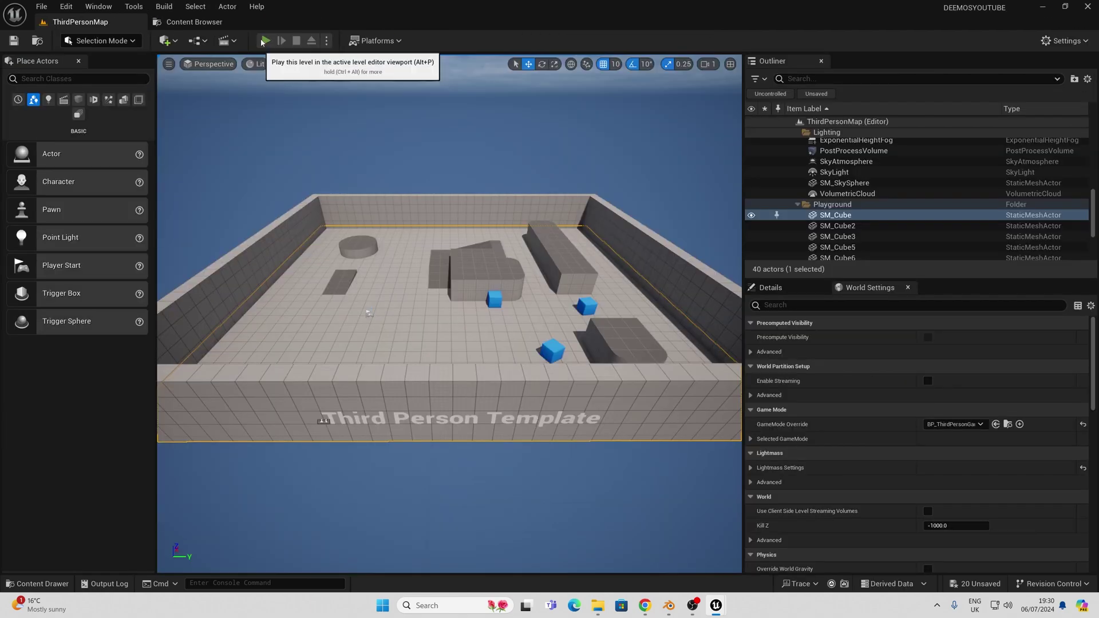
pyautogui.click(266, 41)
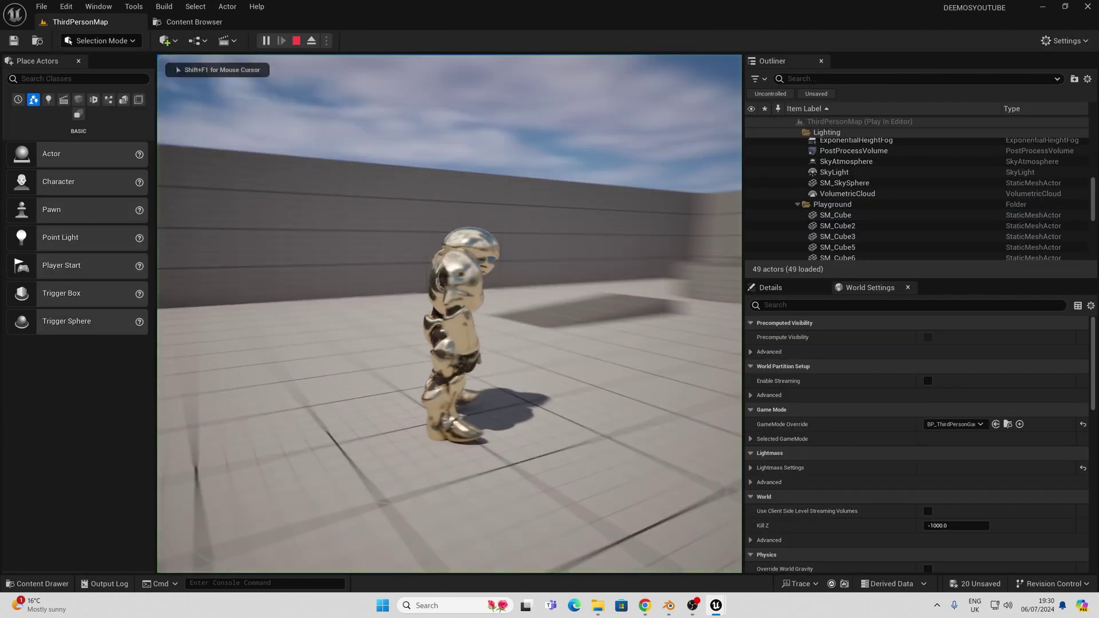
pyautogui.press('w')
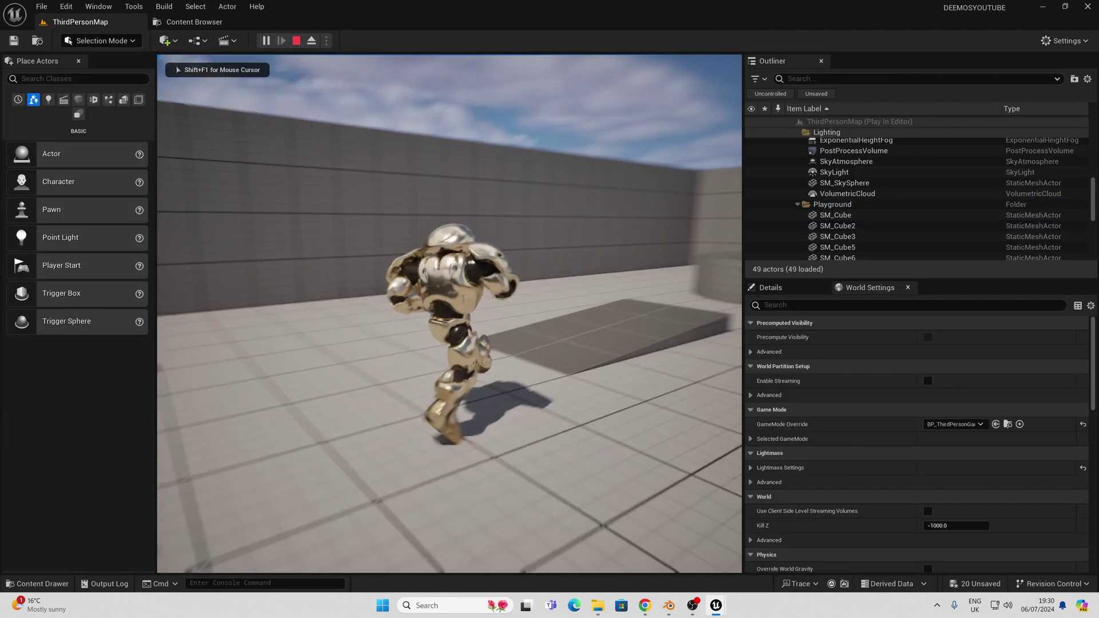
pyautogui.press('space')
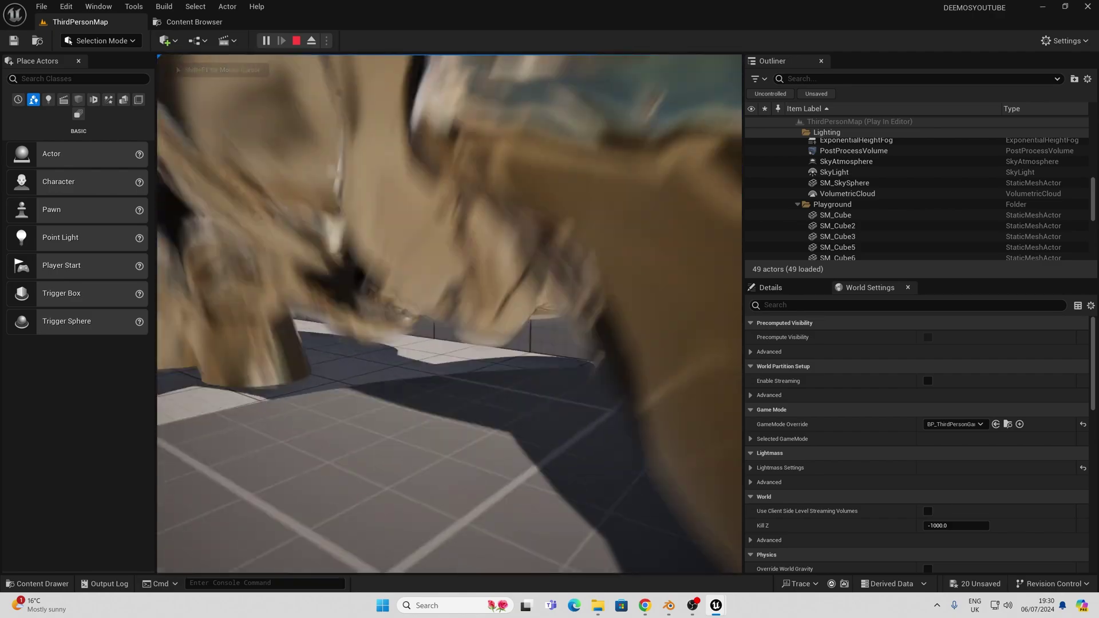
pyautogui.press('space')
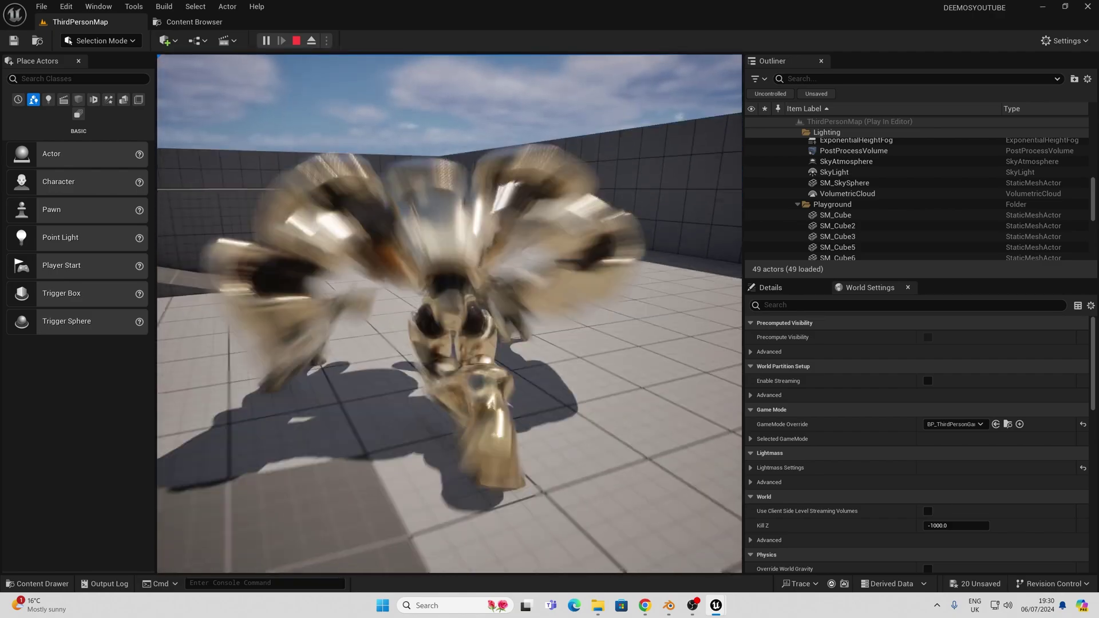
pyautogui.press('space')
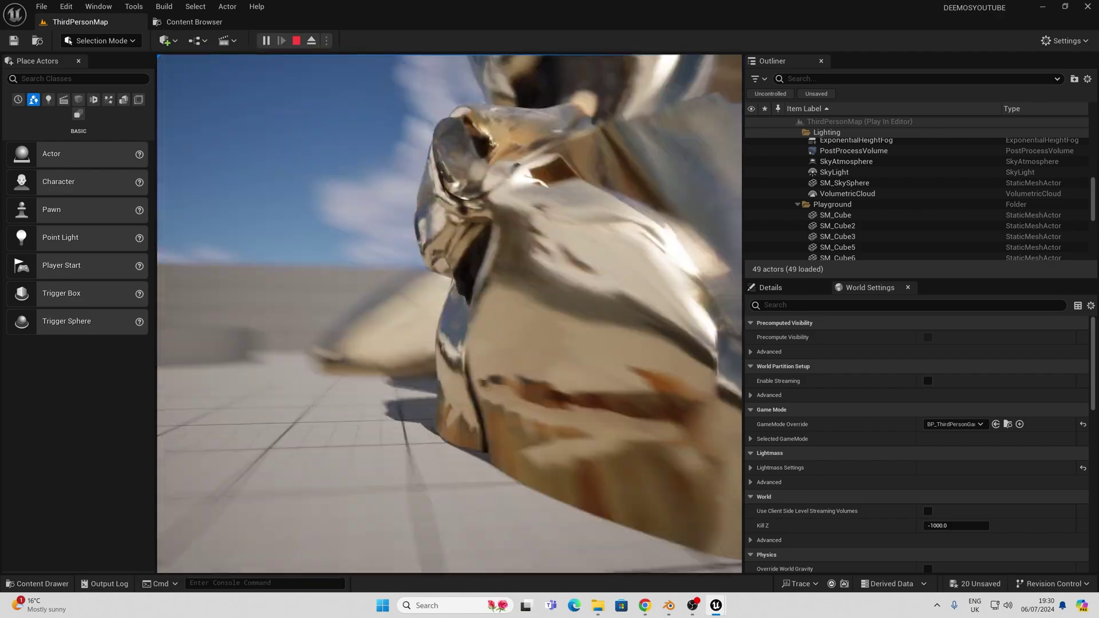
pyautogui.press('d')
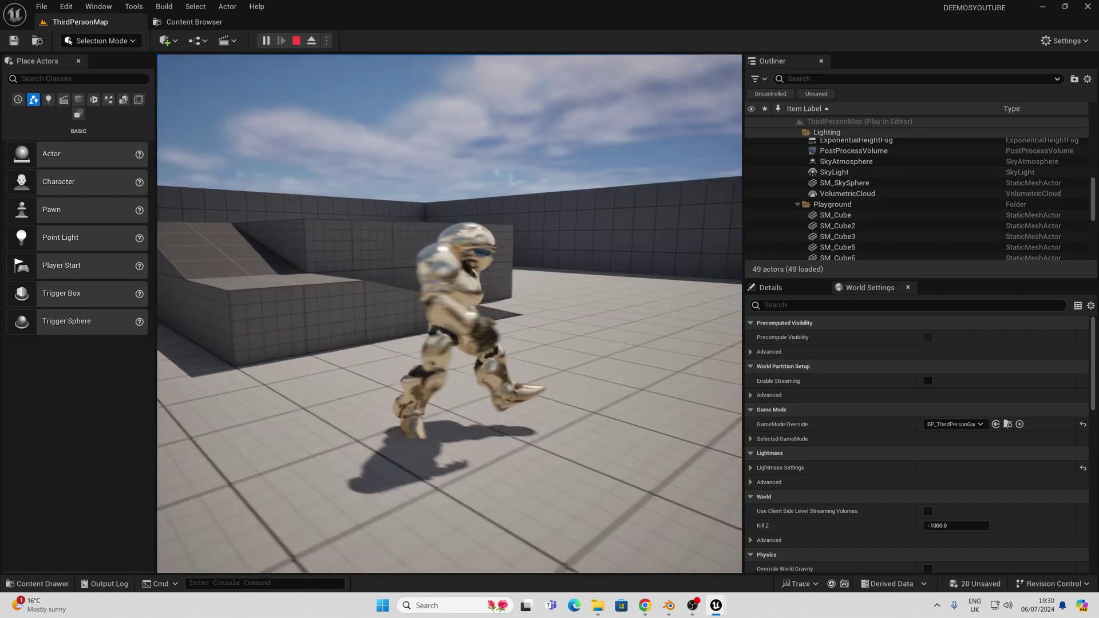
pyautogui.press('w')
pyautogui.press('d')
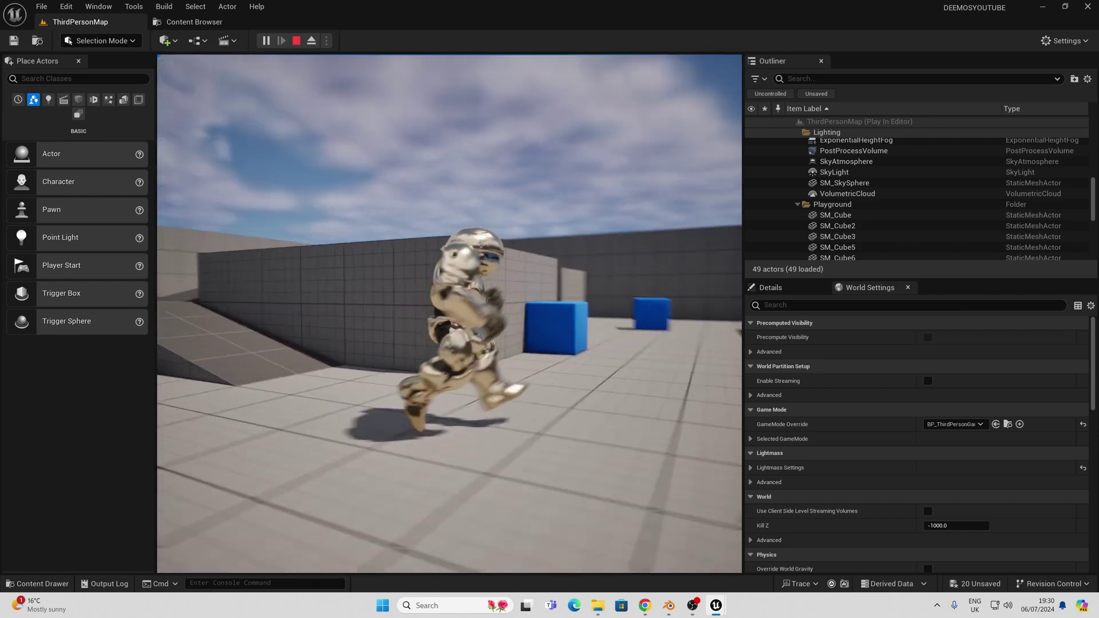
pyautogui.press('a')
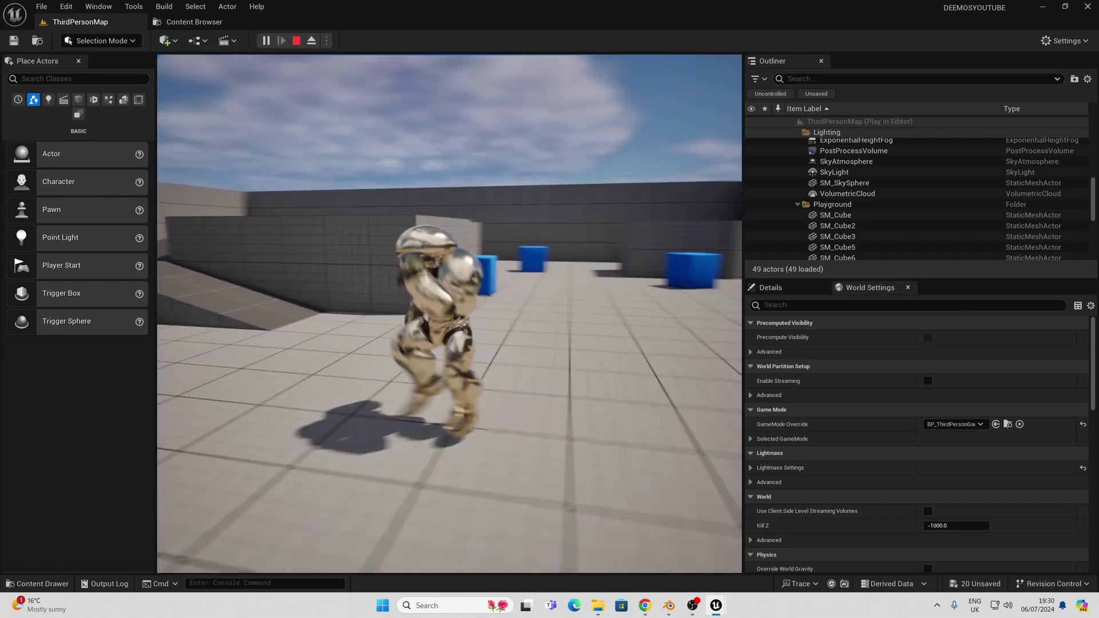
pyautogui.press('d')
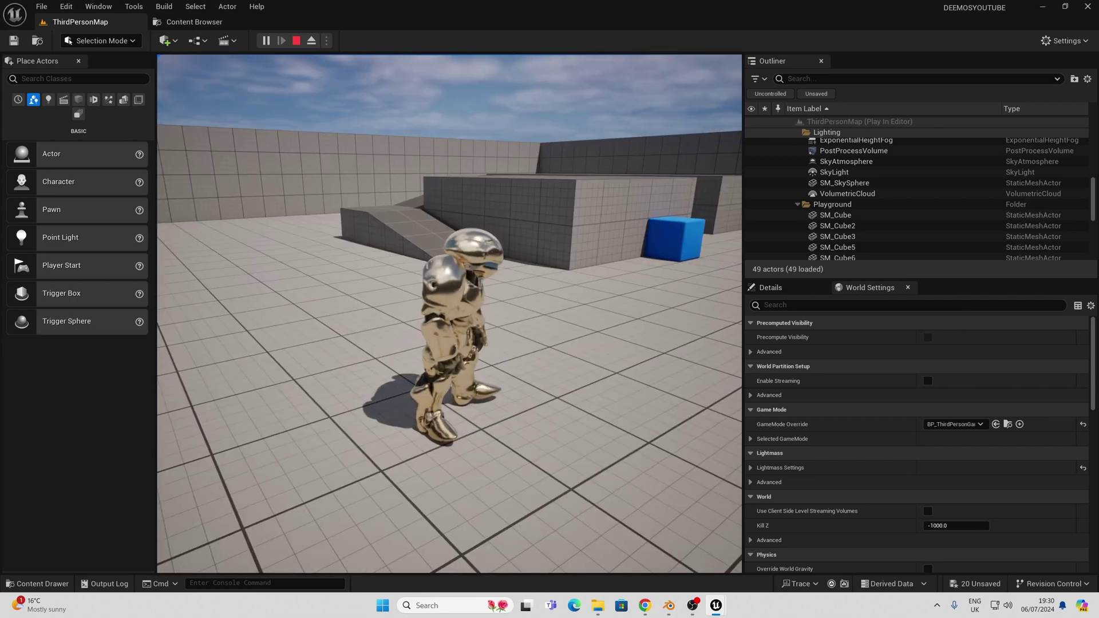
pyautogui.press('Escape')
# Search the project's Content folder for deemos and open the deemos_ABP_Manny animation blueprint
pyautogui.click(221, 335)
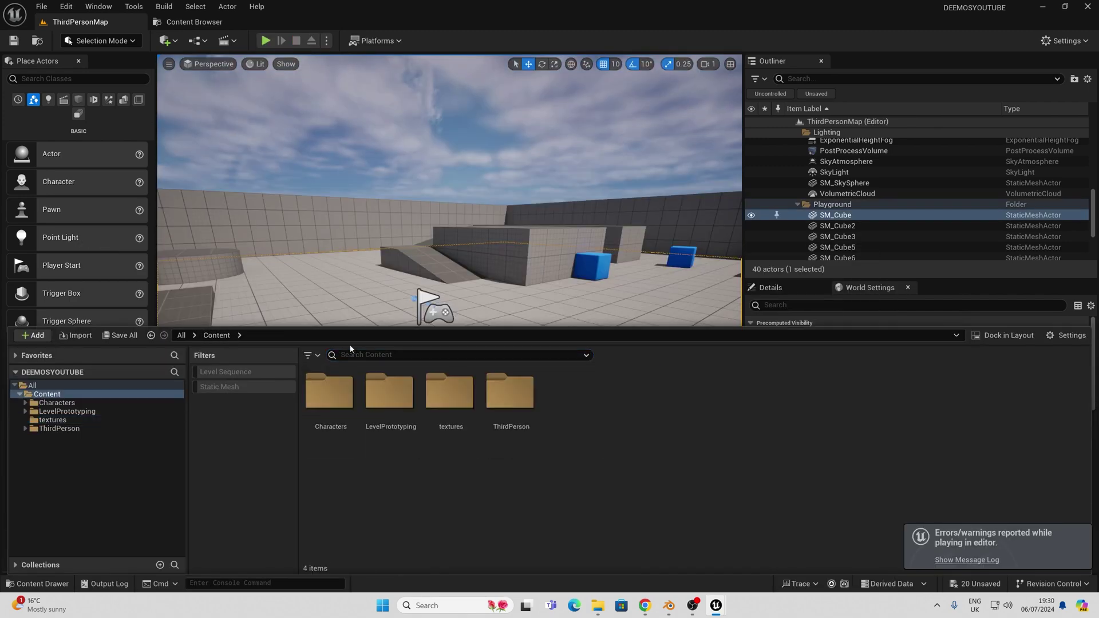
pyautogui.moveTo(721, 613)
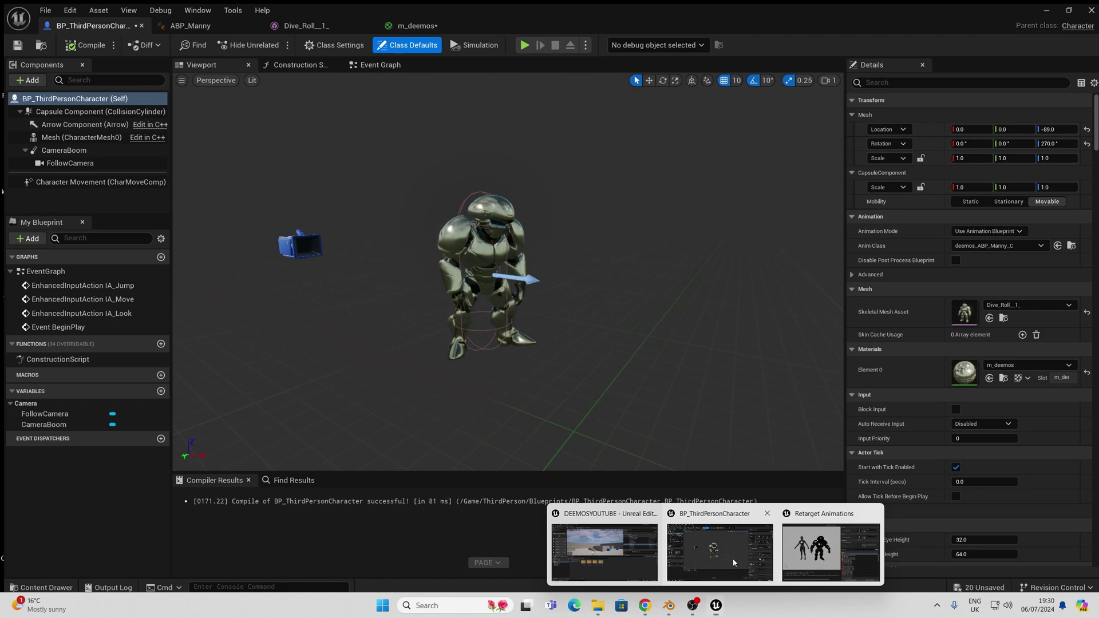
pyautogui.click(721, 554)
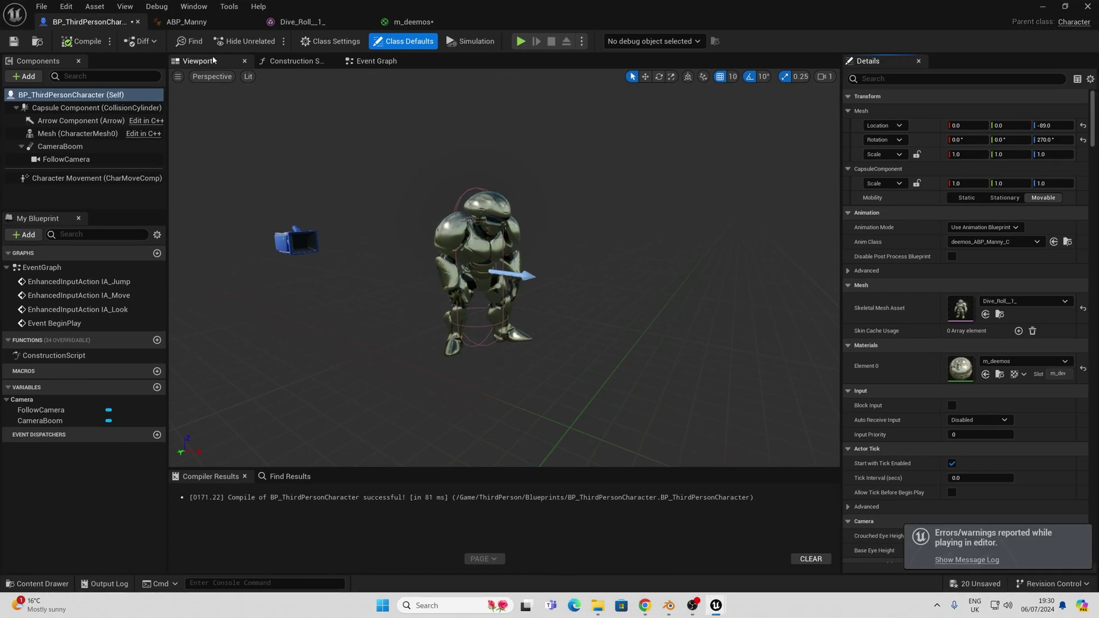
pyautogui.hotkey('ctrl', 'space')
pyautogui.write('de')
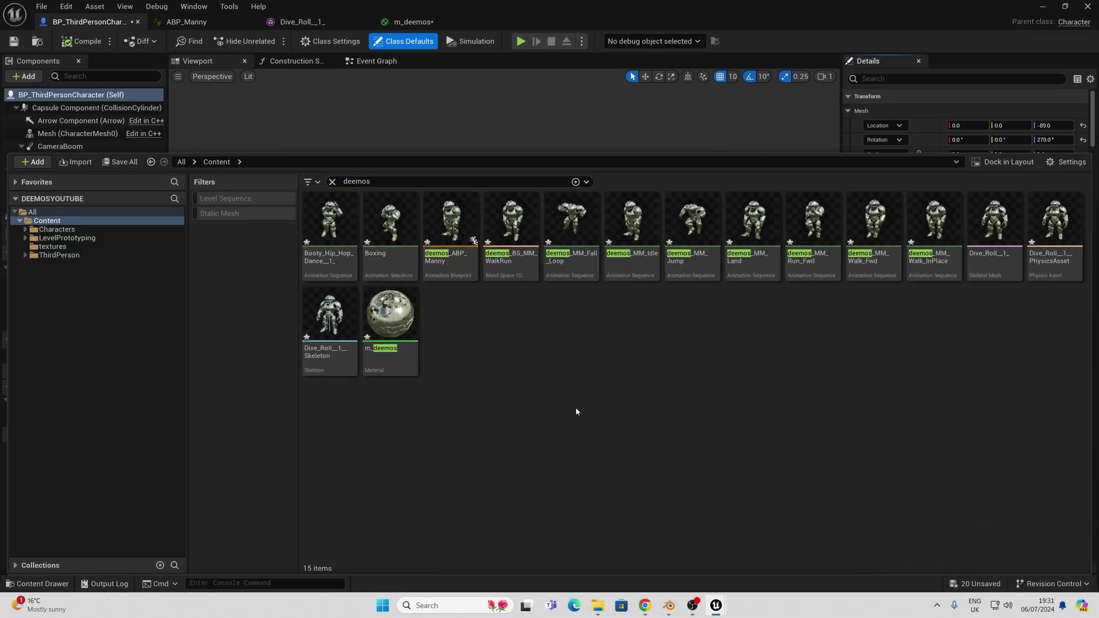
pyautogui.doubleClick(451, 259)
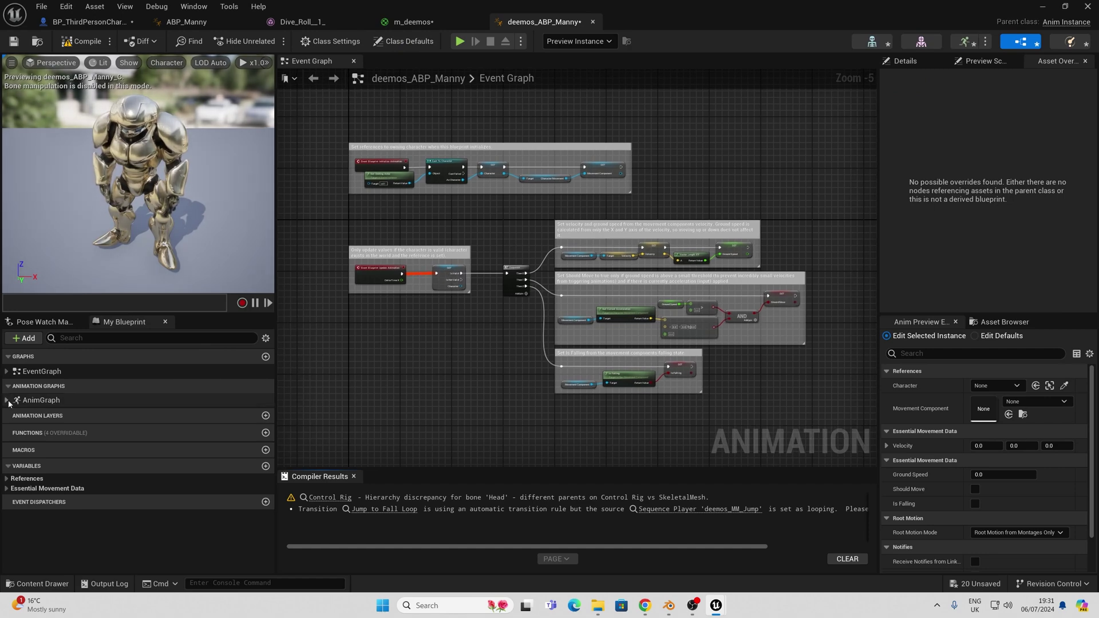
# Open the Land state inside the Main States state machine of the AnimGraph
pyautogui.click(6, 401)
pyautogui.click(12, 428)
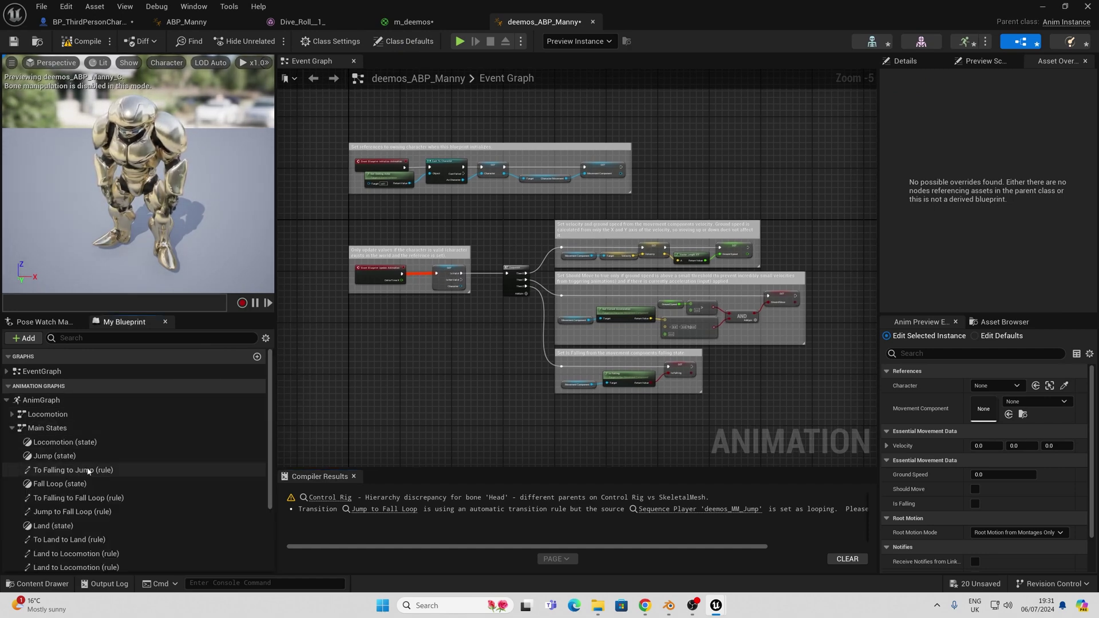
pyautogui.scroll(-1, 87, 478)
pyautogui.doubleClick(52, 509)
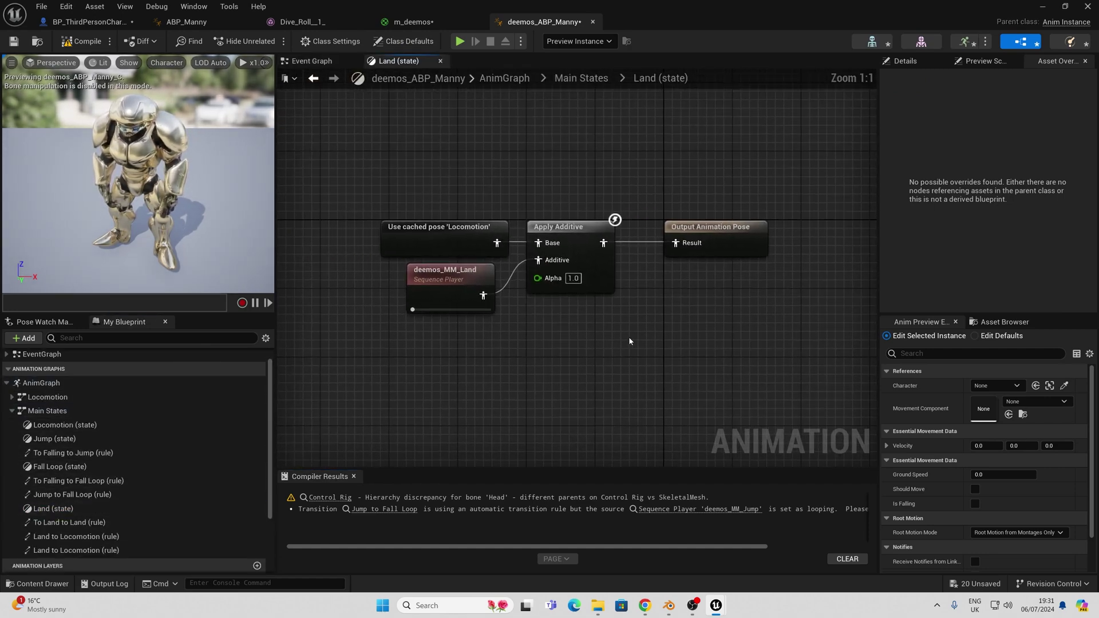
# Connect the cached Locomotion pose directly to the Output Animation Pose in the Land state, bypassing Apply Additive
pyautogui.moveTo(629, 341); pyautogui.dragTo(632, 342, button='right')
pyautogui.moveTo(417, 250); pyautogui.dragTo(366, 164)
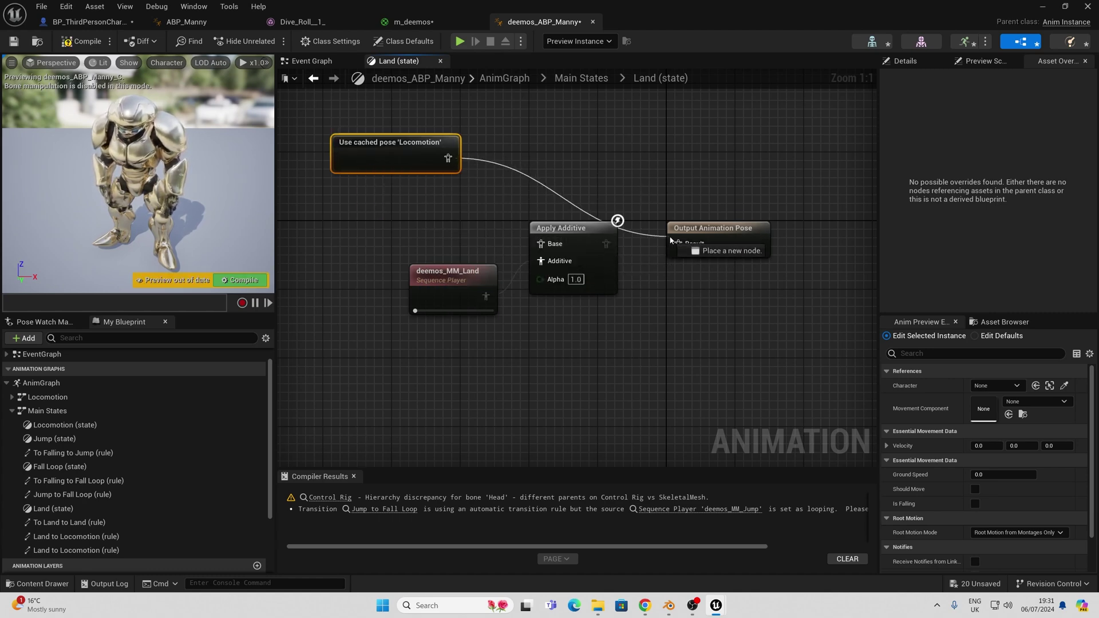
pyautogui.hotkey('ctrl', 'z')
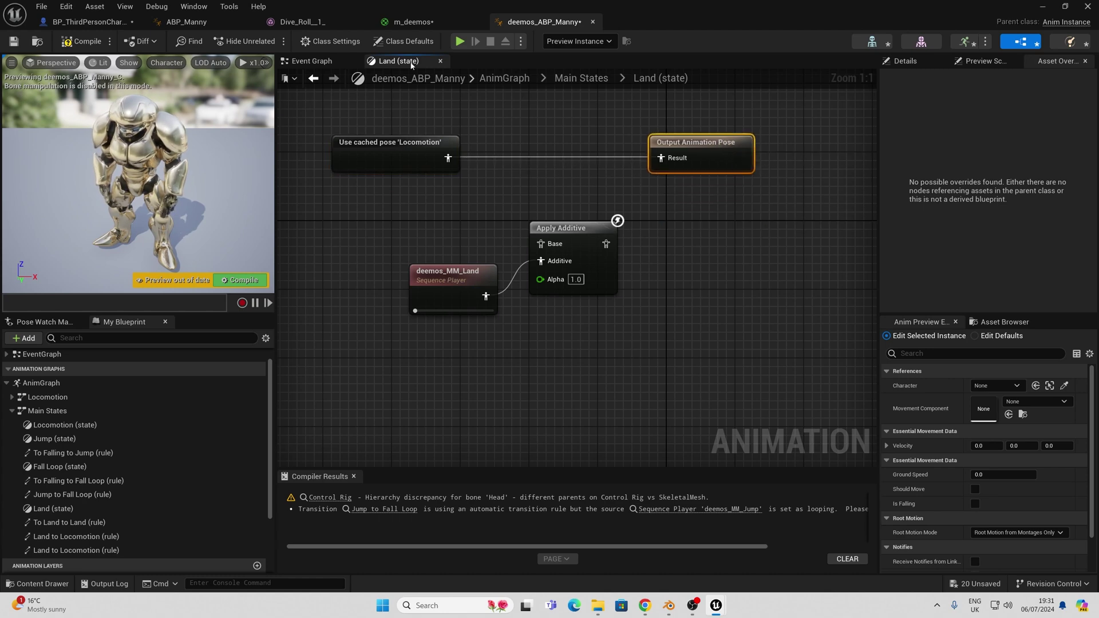
# Compile the deemos_ABP_Manny animation blueprint and open the deemos_MM_Run_Fwd animation sequence from the project's deemos assets
pyautogui.click(76, 42)
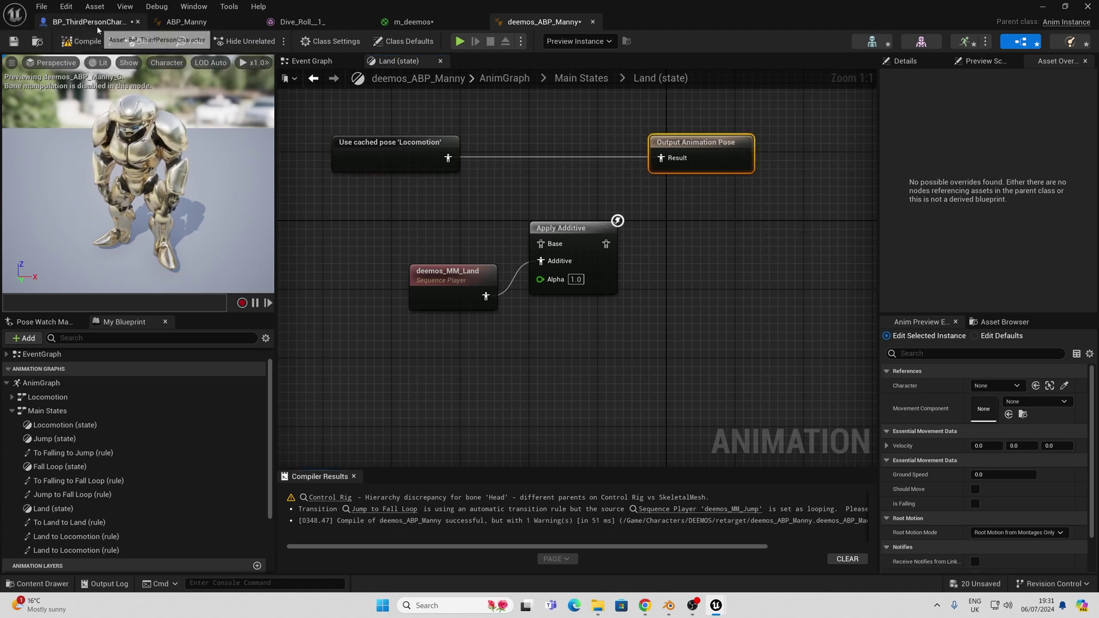
pyautogui.click(97, 26)
pyautogui.hotkey('ctrl', 'space')
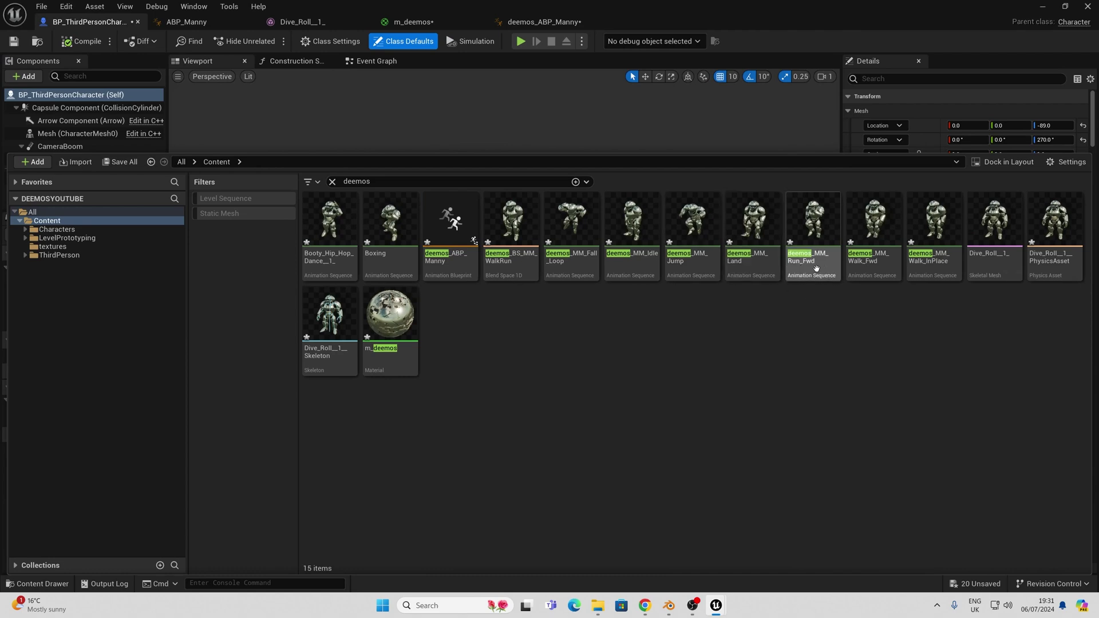
pyautogui.doubleClick(819, 241)
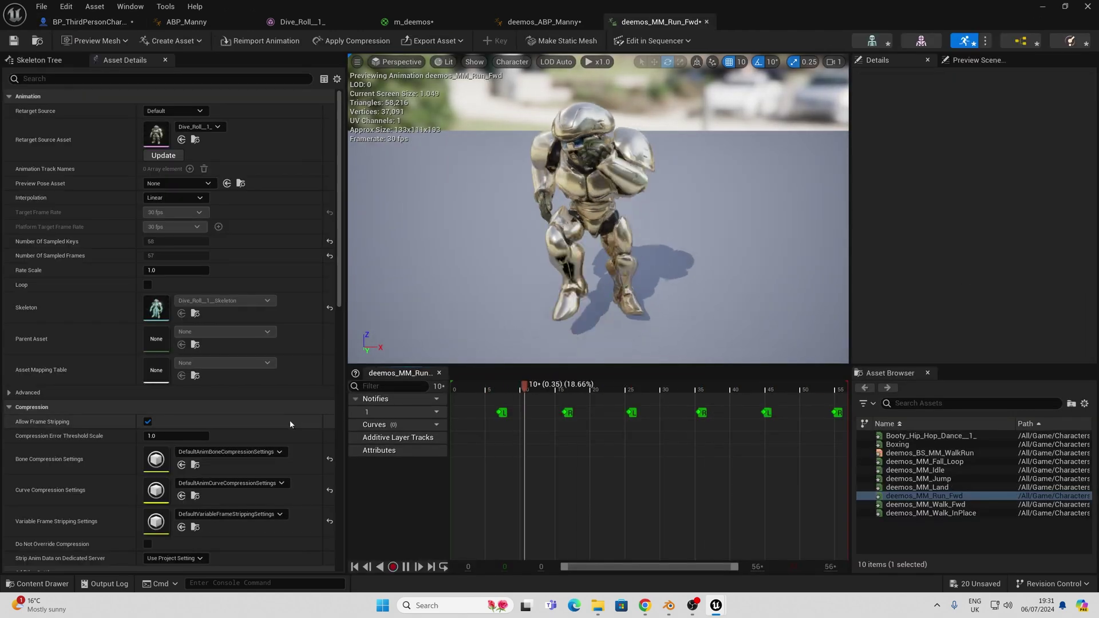
# Set the Root Motion Root Lock of deemos_MM_Run_Fwd to Anim First Frame
pyautogui.scroll(-4, 287, 424)
pyautogui.scroll(-3, 287, 424)
pyautogui.click(172, 425)
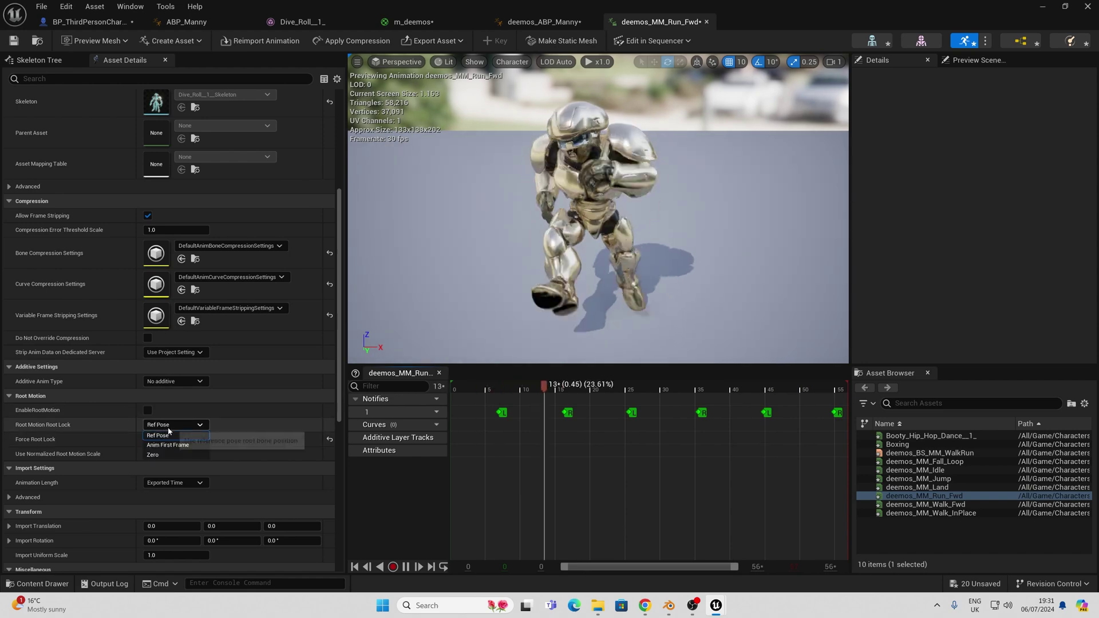
pyautogui.click(184, 446)
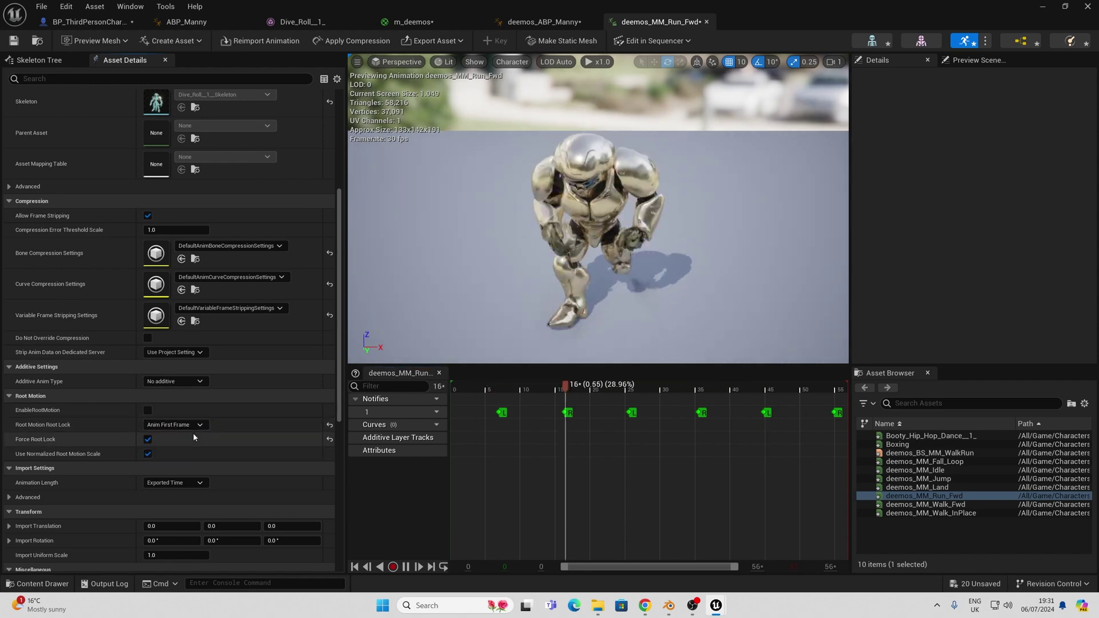
# Play-test ThirdPersonMap, running and jumping in several directions to check the robot's run and landing animations, and end the session
pyautogui.click(73, 24)
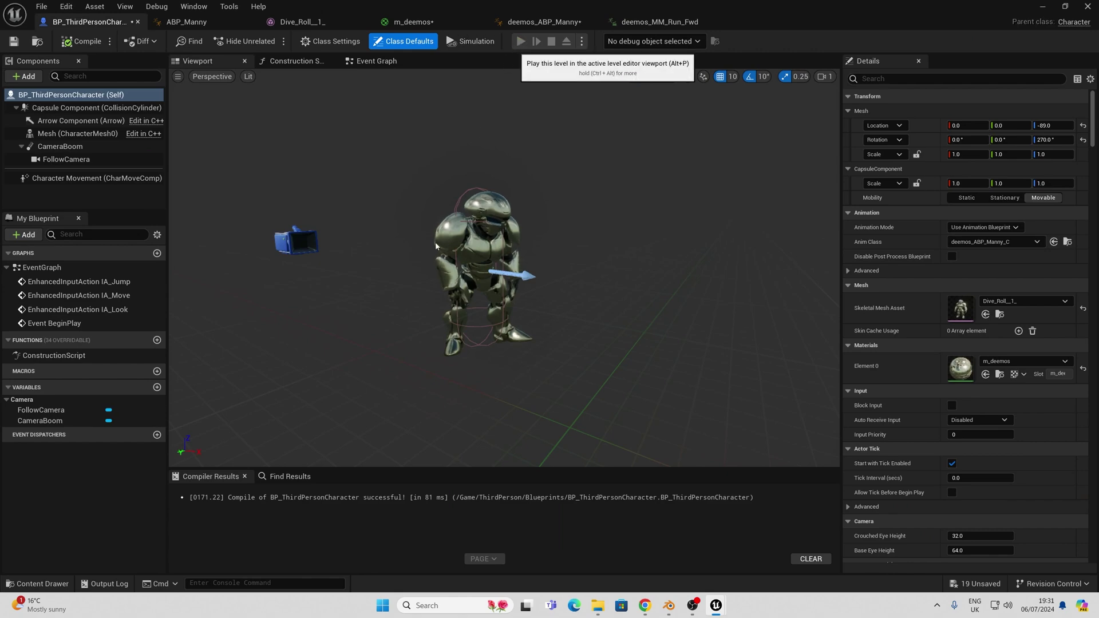
pyautogui.click(1042, 6)
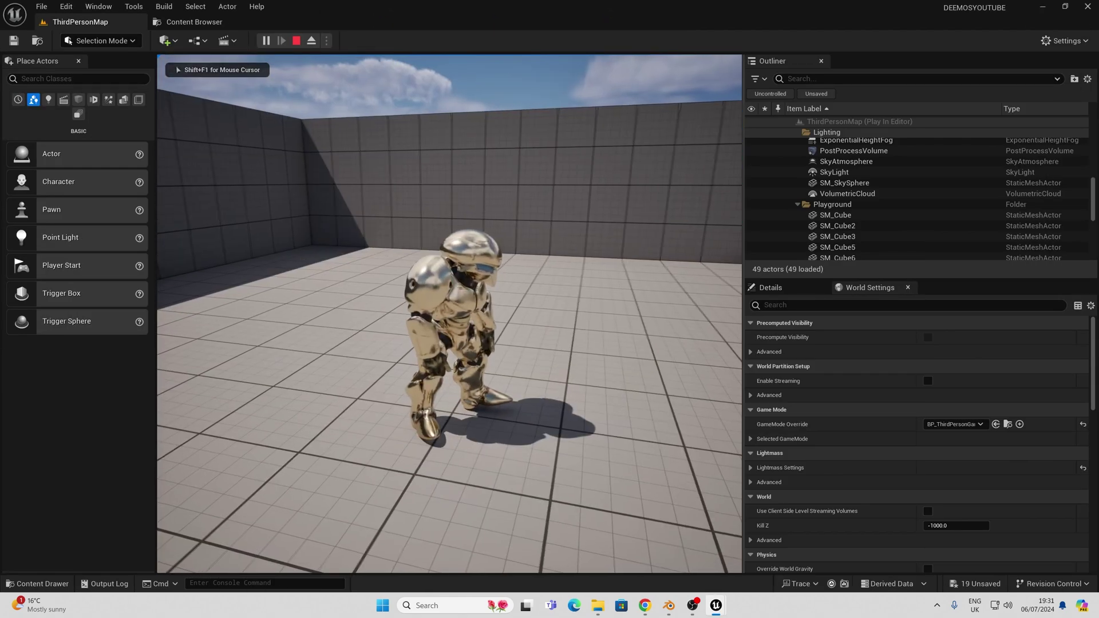
pyautogui.press('s')
pyautogui.press('space')
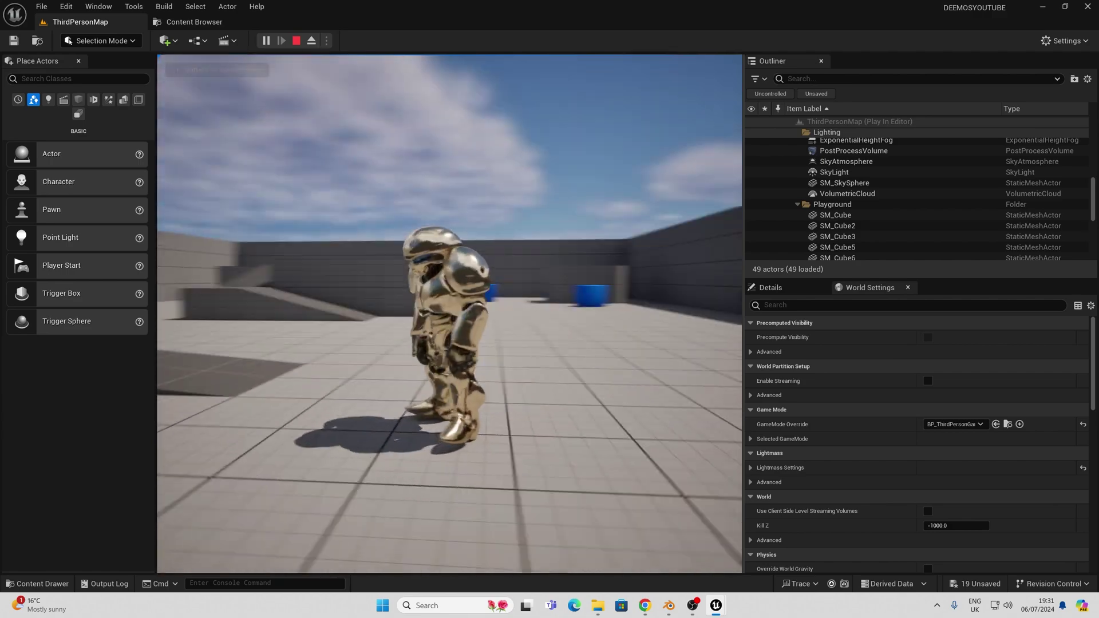
pyautogui.press('w')
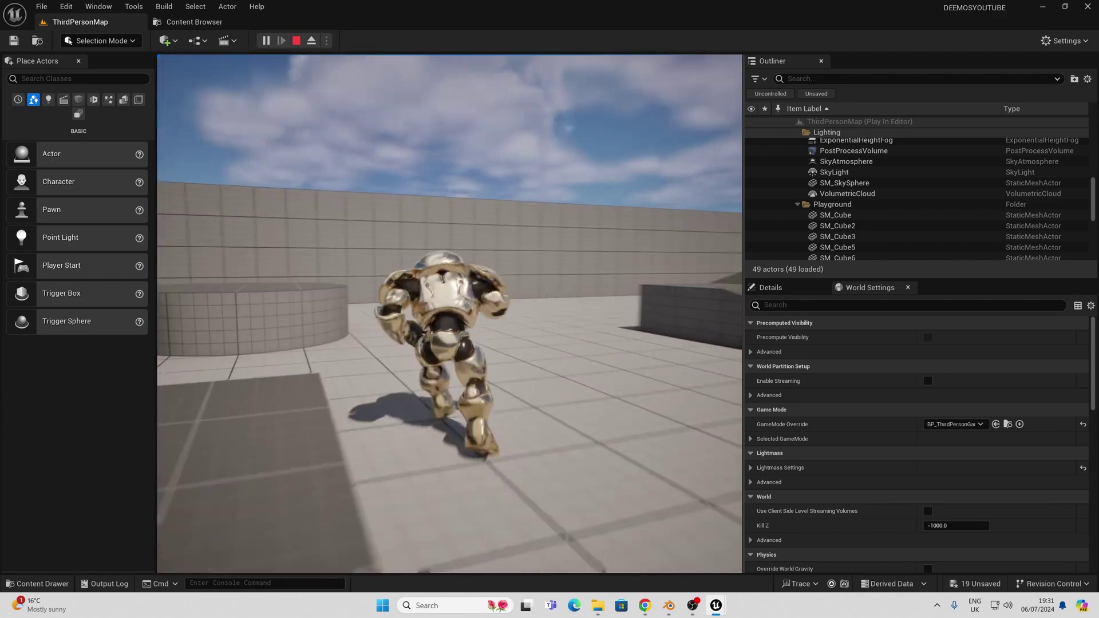
pyautogui.press('space')
pyautogui.press('d')
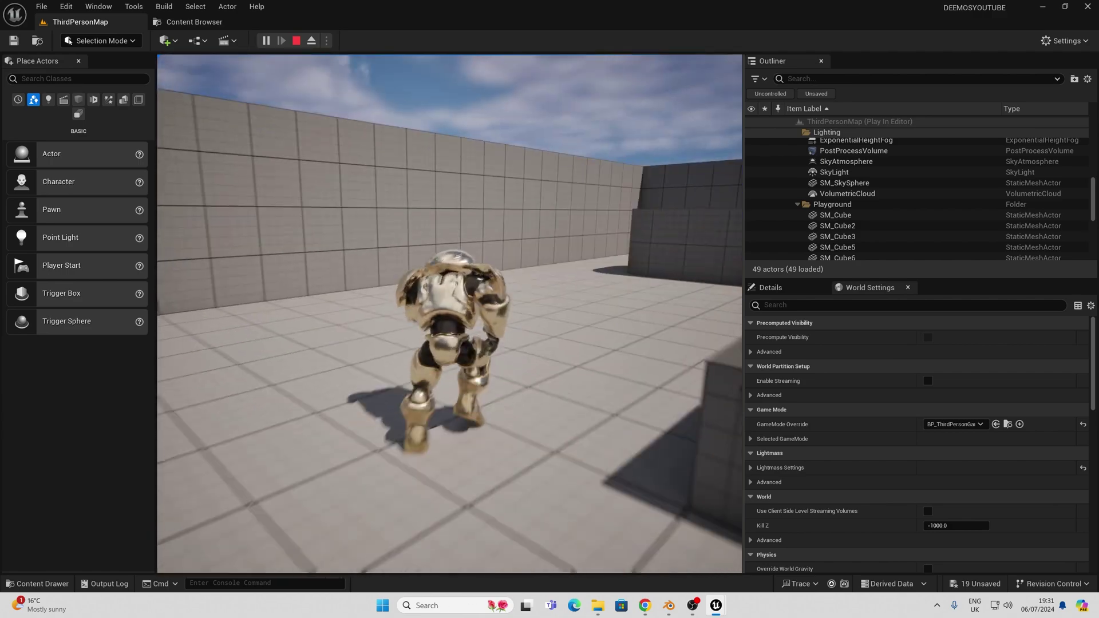
pyautogui.press('space')
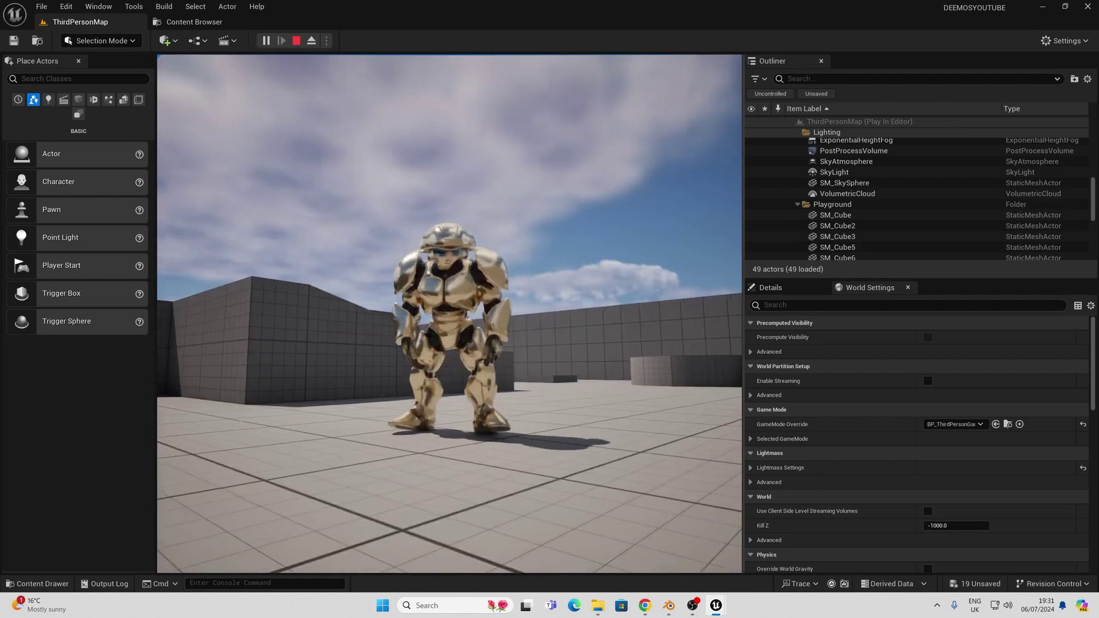
pyautogui.press('w')
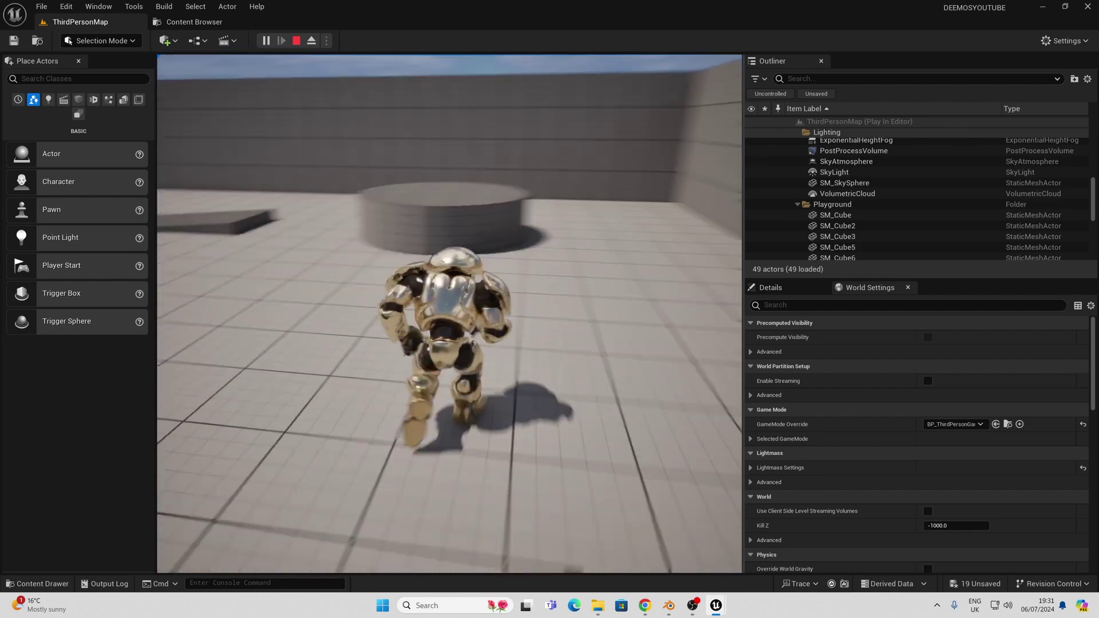
pyautogui.press('w')
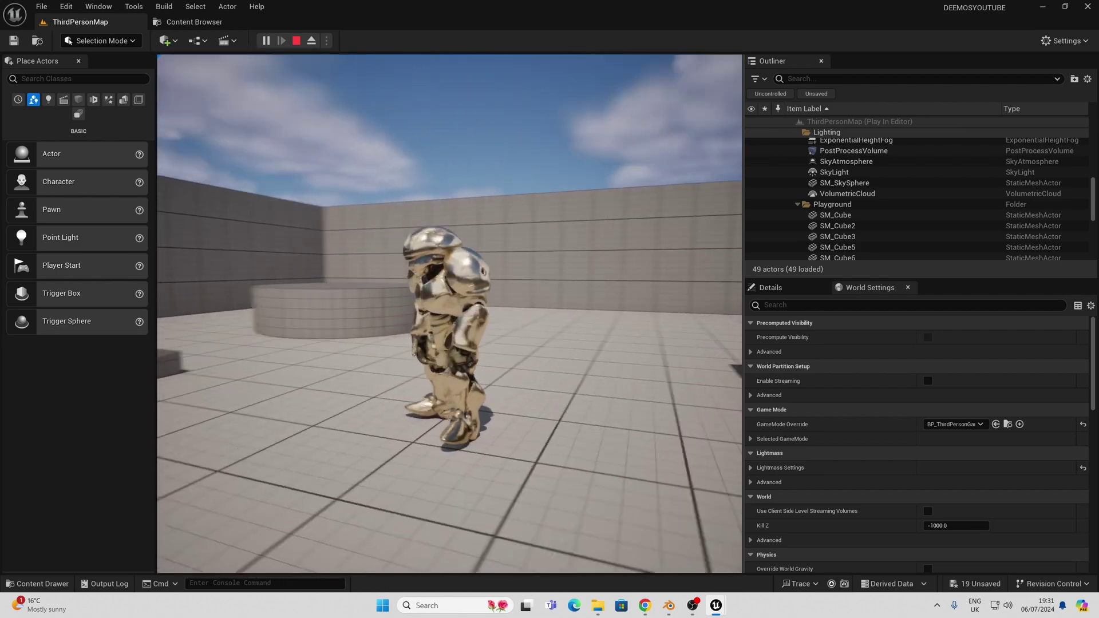
pyautogui.press('s')
pyautogui.press('Escape')
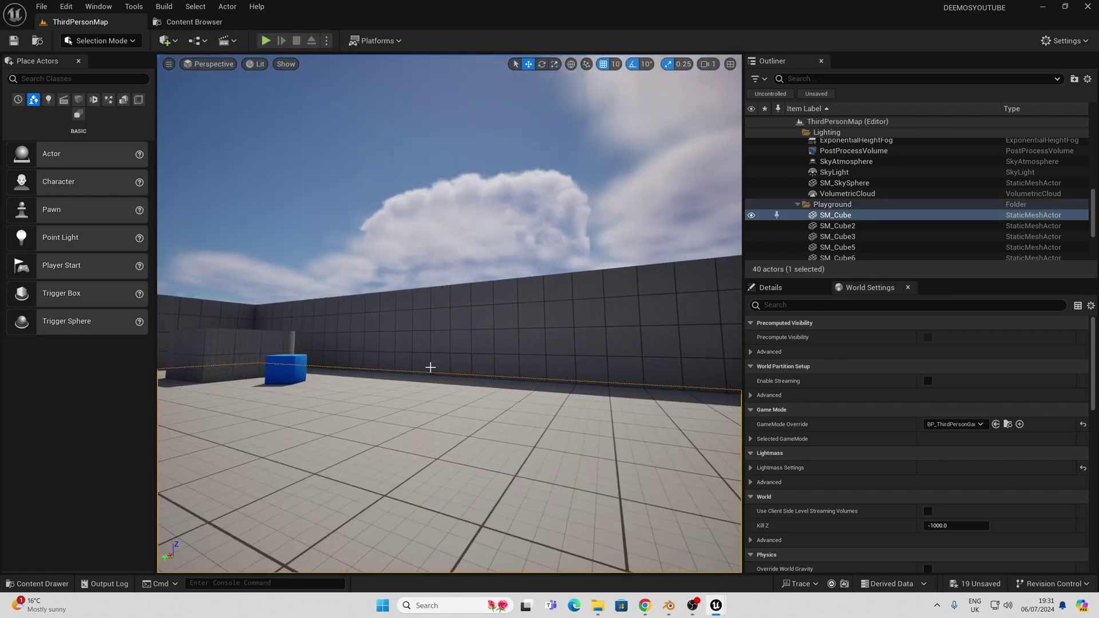
# Play-test the robot's key-triggered extra animations, including the boxing move, in ThirdPersonMap and end the session
pyautogui.moveTo(430, 368); pyautogui.dragTo(430, 410, button='right')
pyautogui.hotkey('ctrl', 'space')
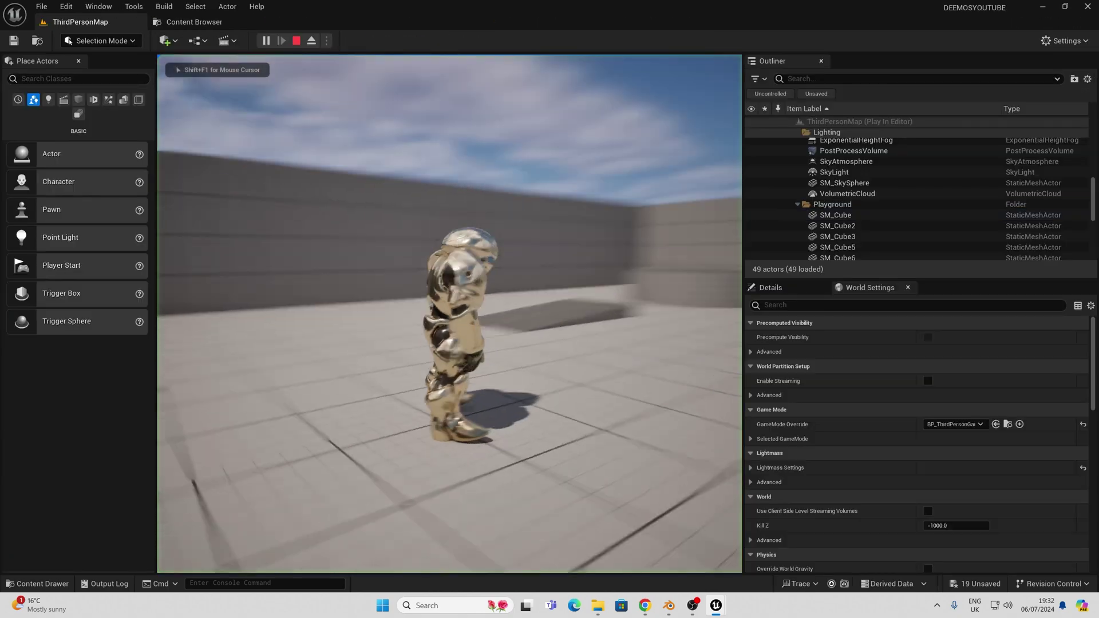
pyautogui.press('1')
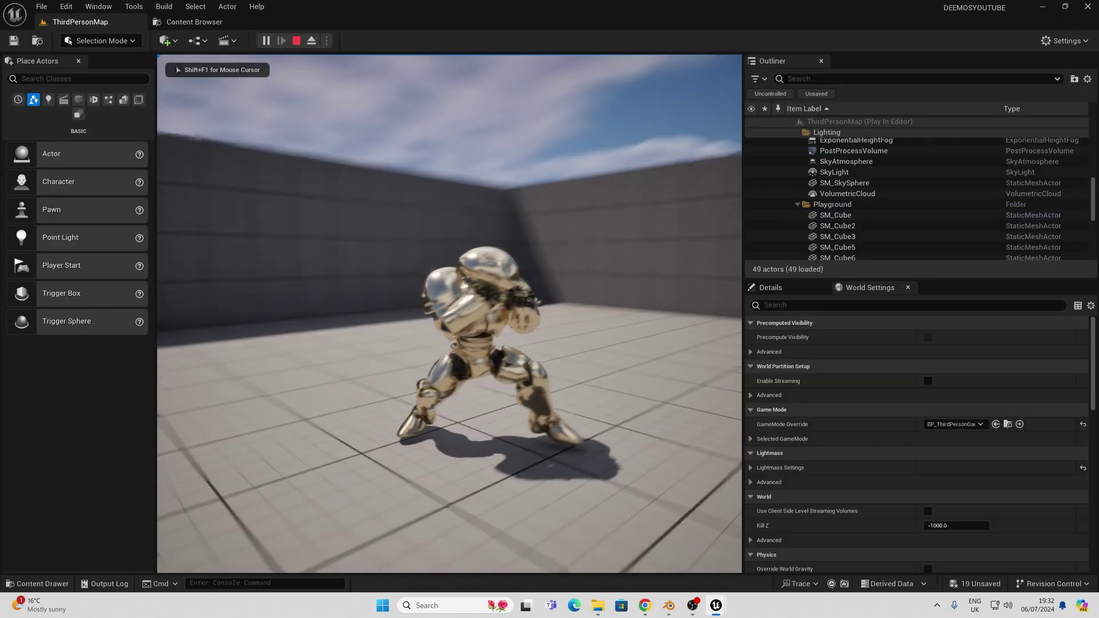
pyautogui.press('w')
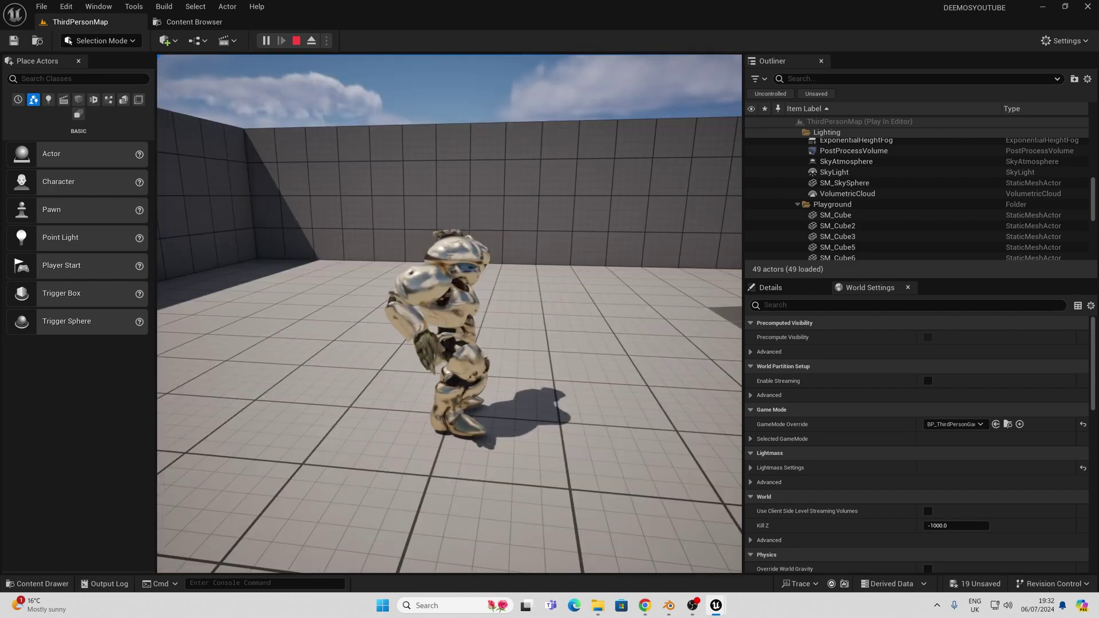
pyautogui.press('Escape')
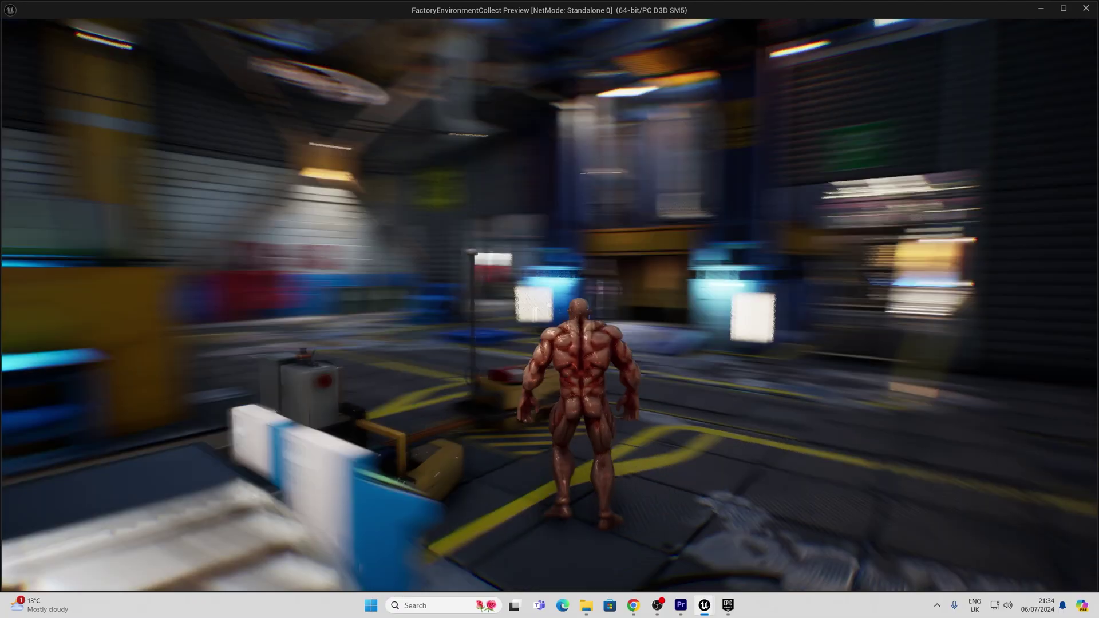
# Play-test the muscular humanoid in the FactoryEnvironmentCollect level, running along the stairs and walkways and jumping down to the factory floor
pyautogui.press('w')
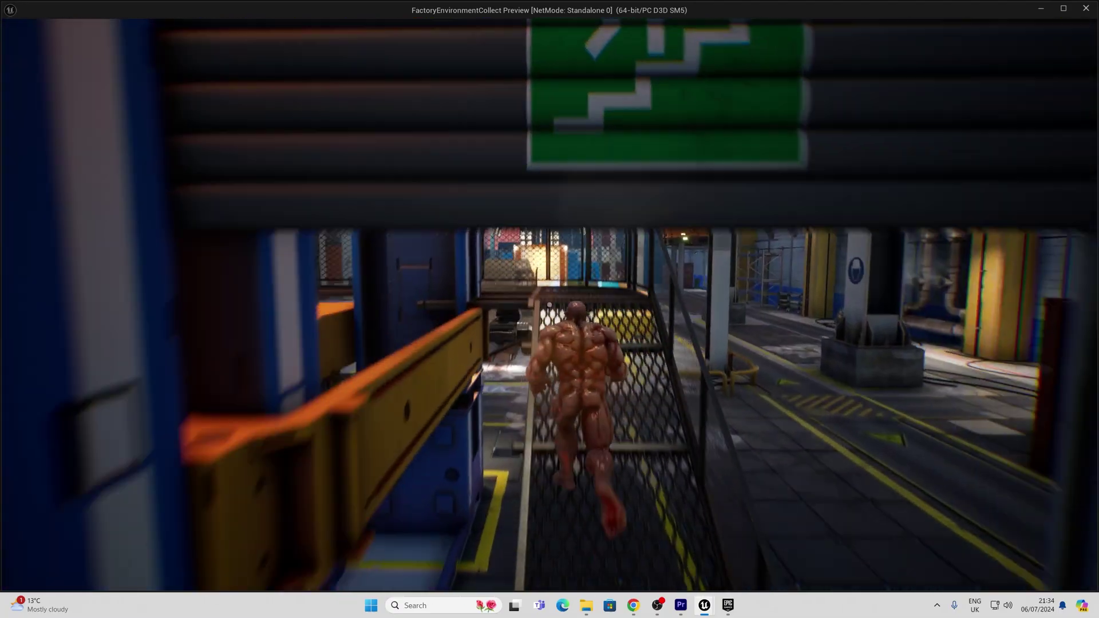
pyautogui.press('w')
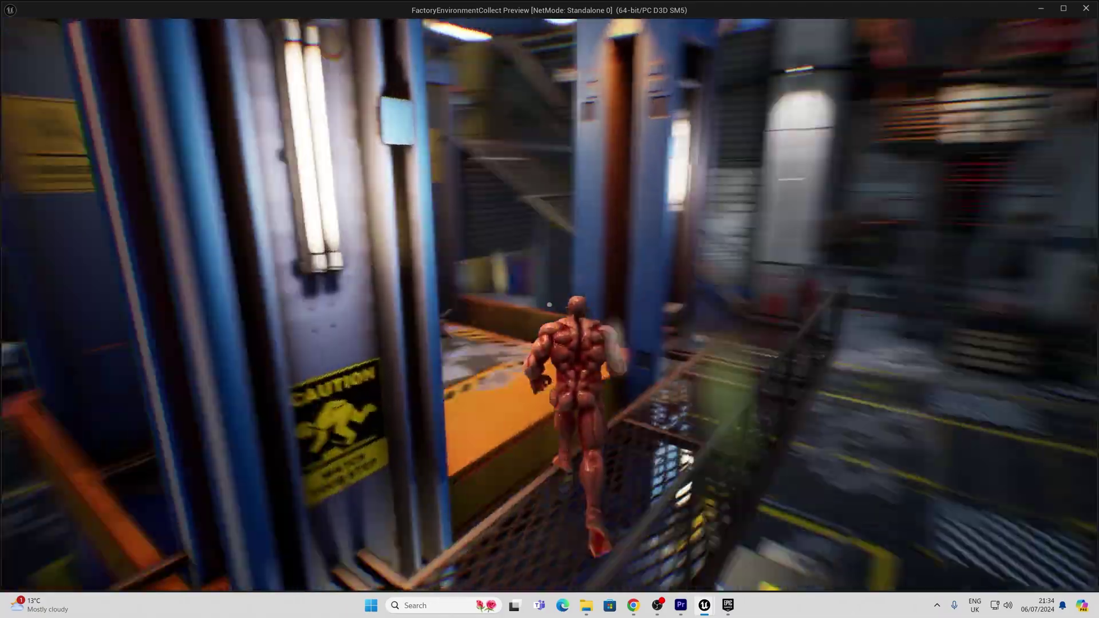
pyautogui.press('w')
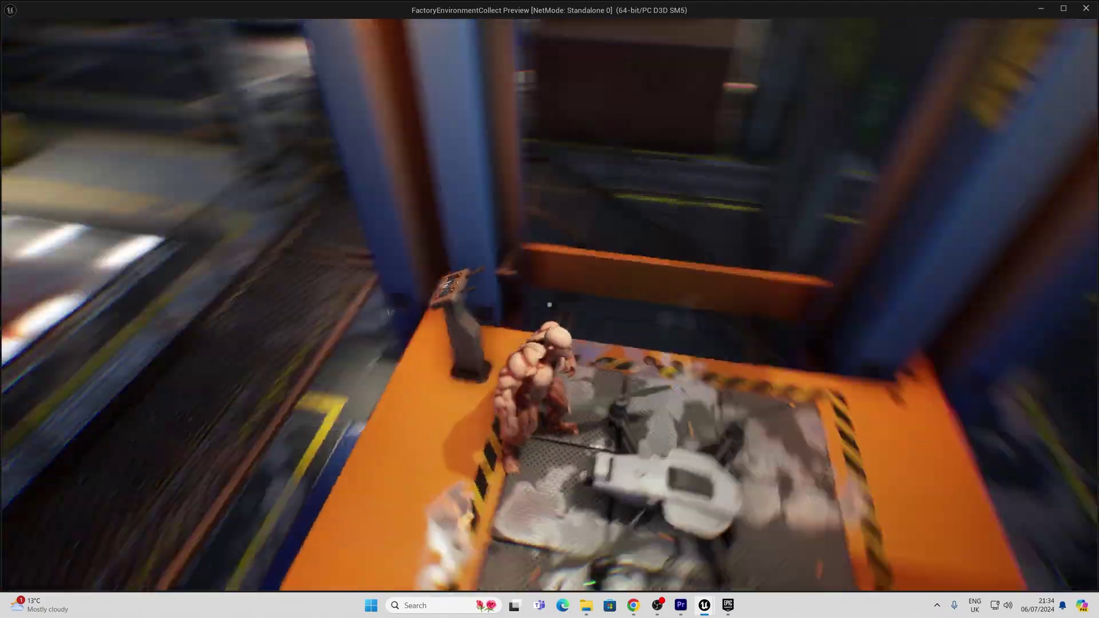
pyautogui.press('w')
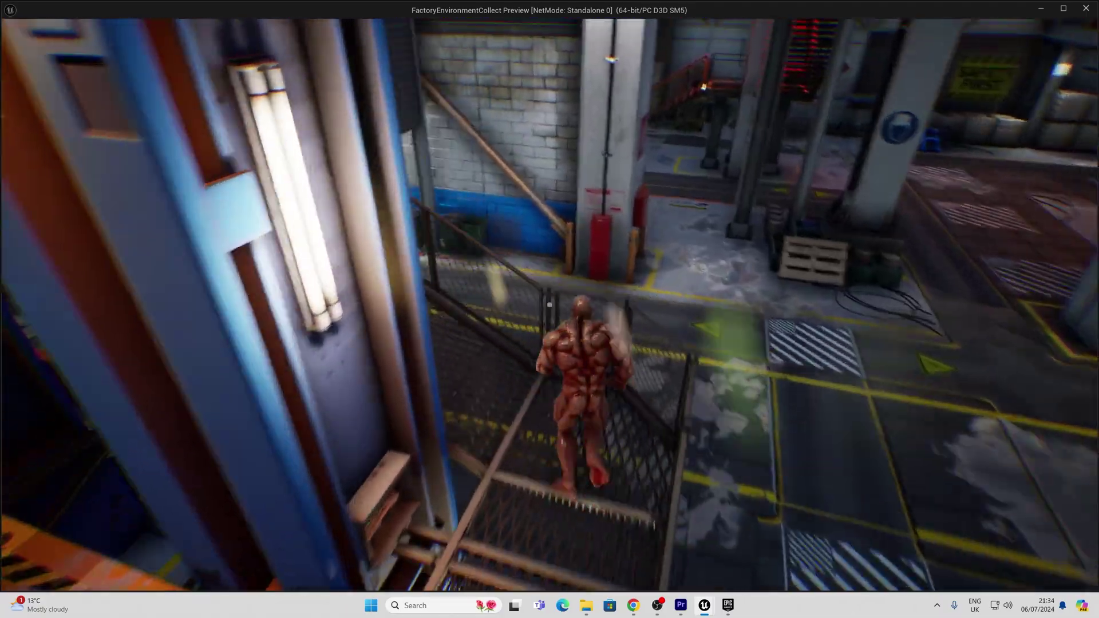
pyautogui.press('w')
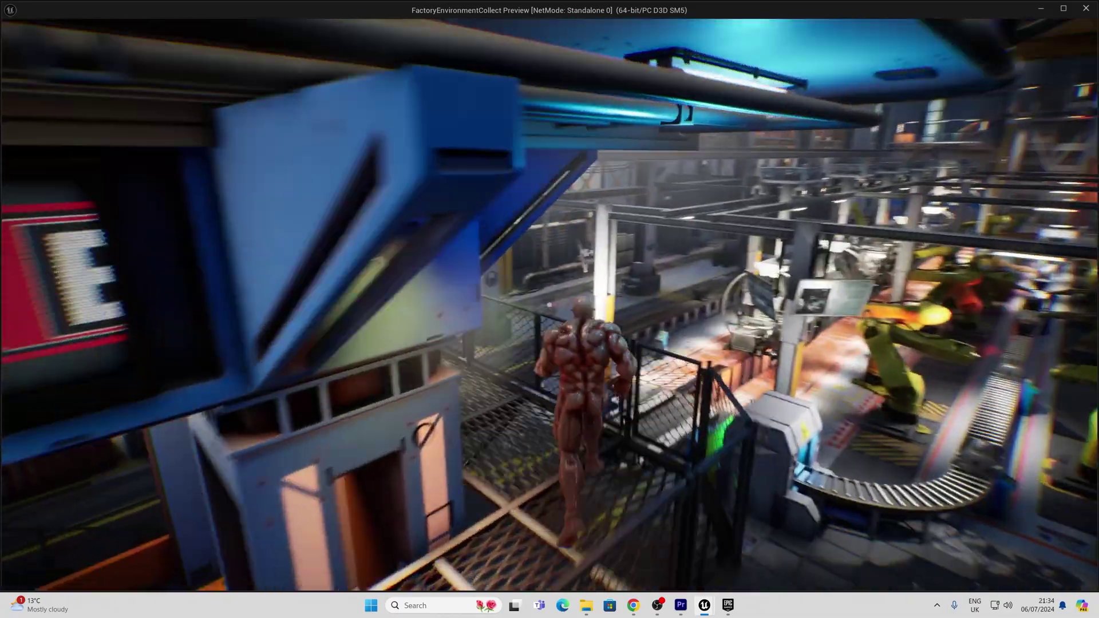
pyautogui.press('w')
pyautogui.press('space')
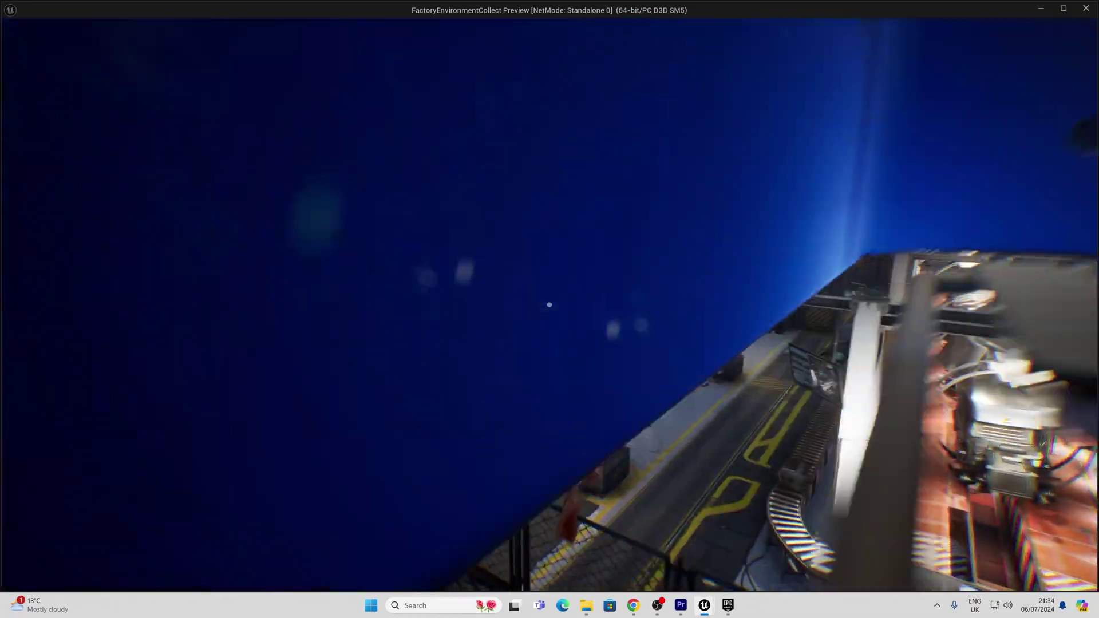
pyautogui.press('w')
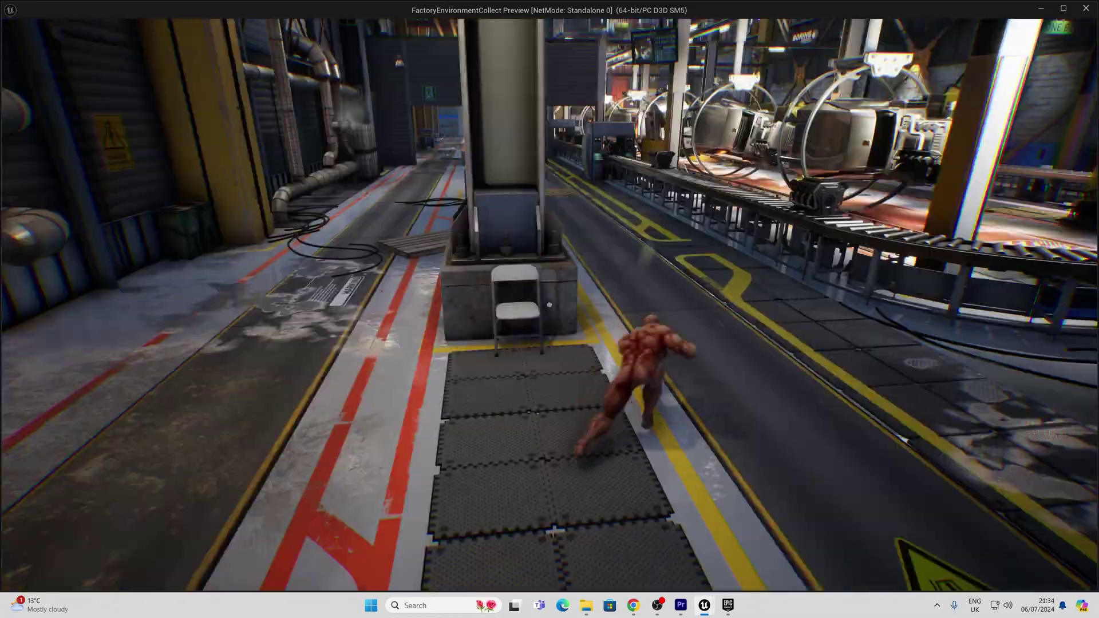
pyautogui.press('d')
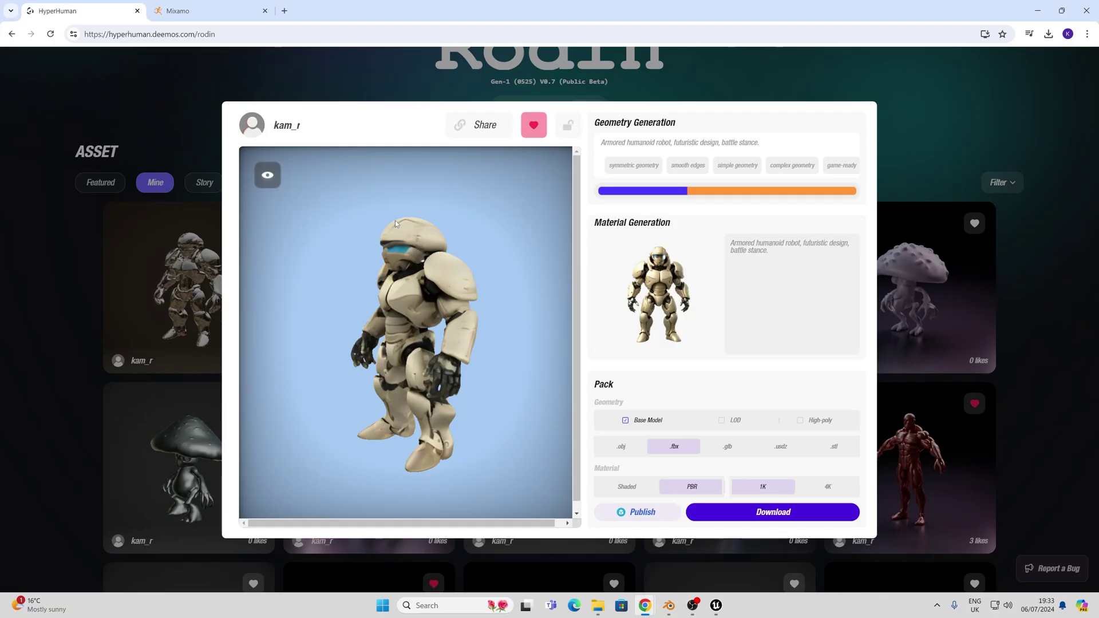
# In Rodin, exit the armored robot asset, open the muscular evil humanoid asset and rotate its model to a side view
pyautogui.click(967, 142)
pyautogui.click(1001, 76)
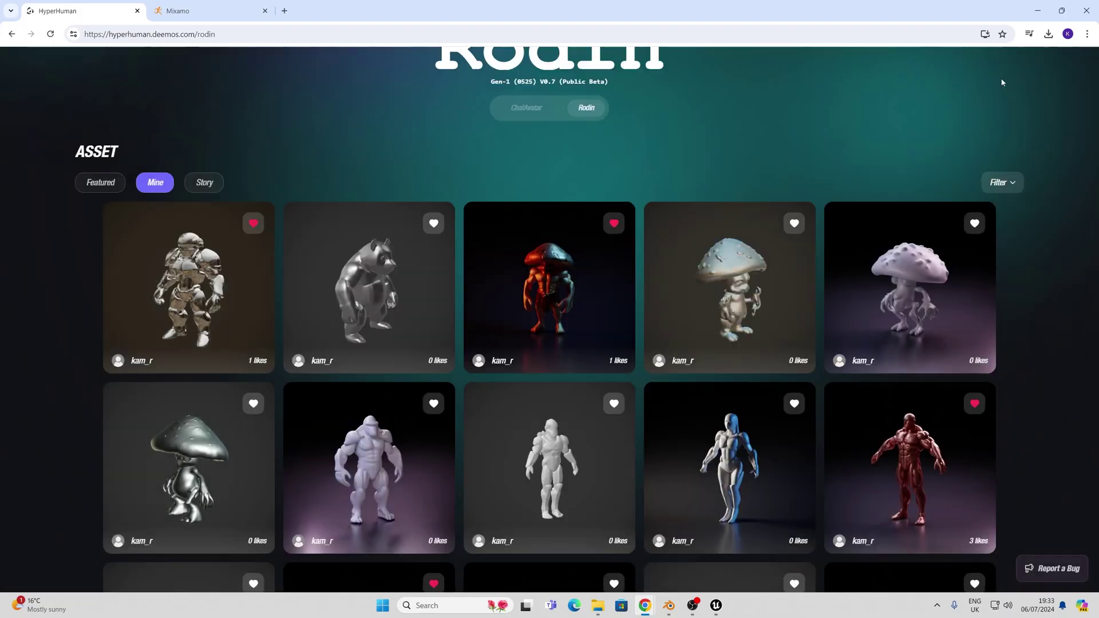
pyautogui.scroll(-2, 917, 485)
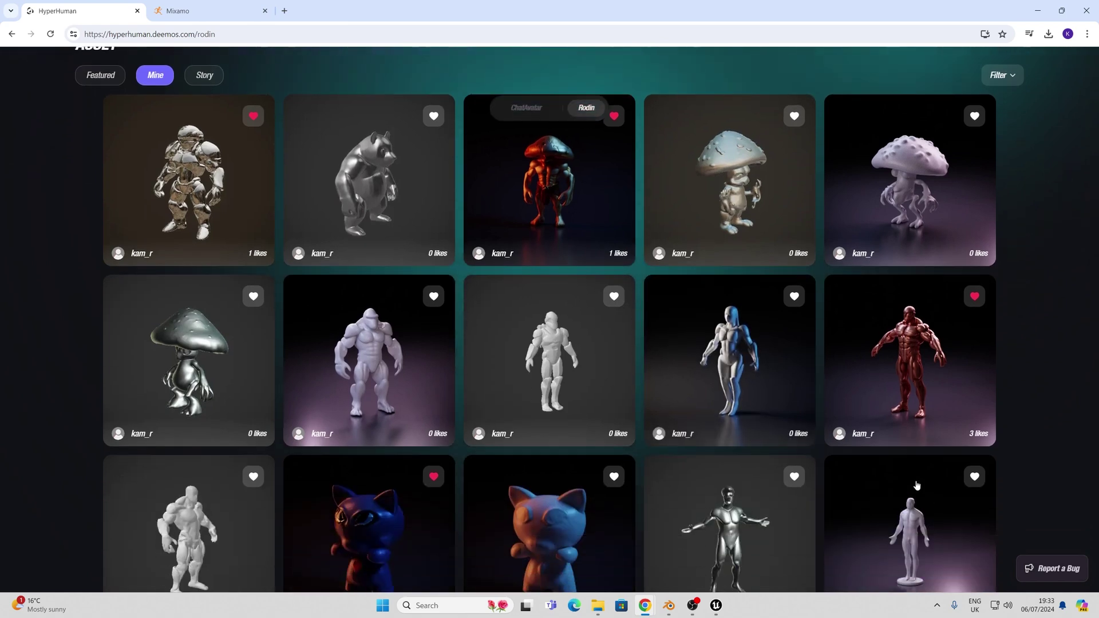
pyautogui.click(909, 367)
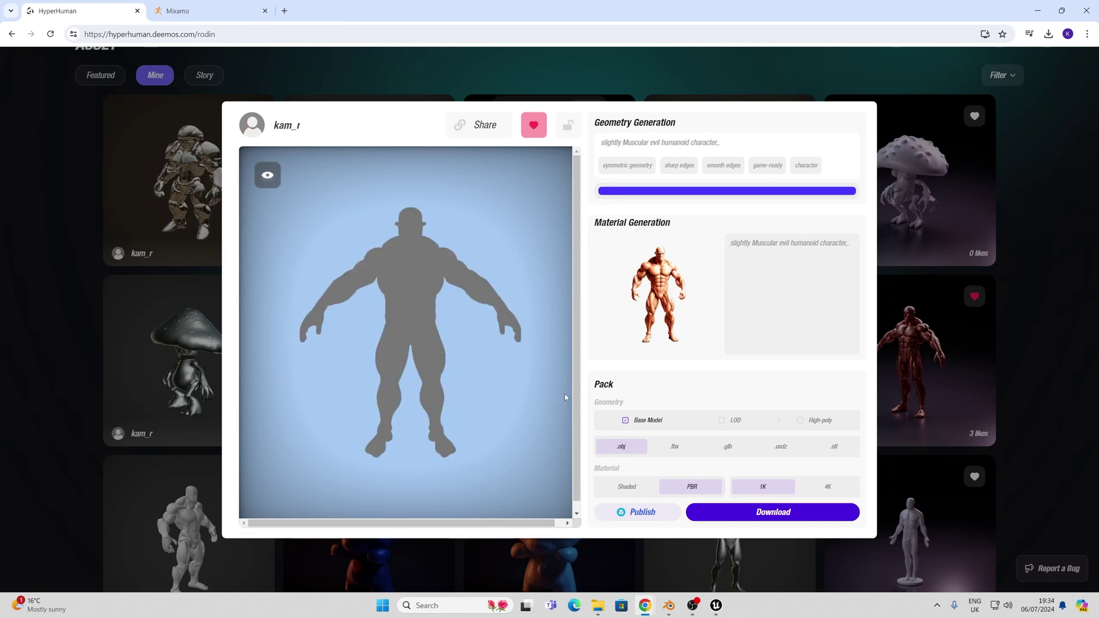
pyautogui.moveTo(517, 356); pyautogui.dragTo(424, 375)
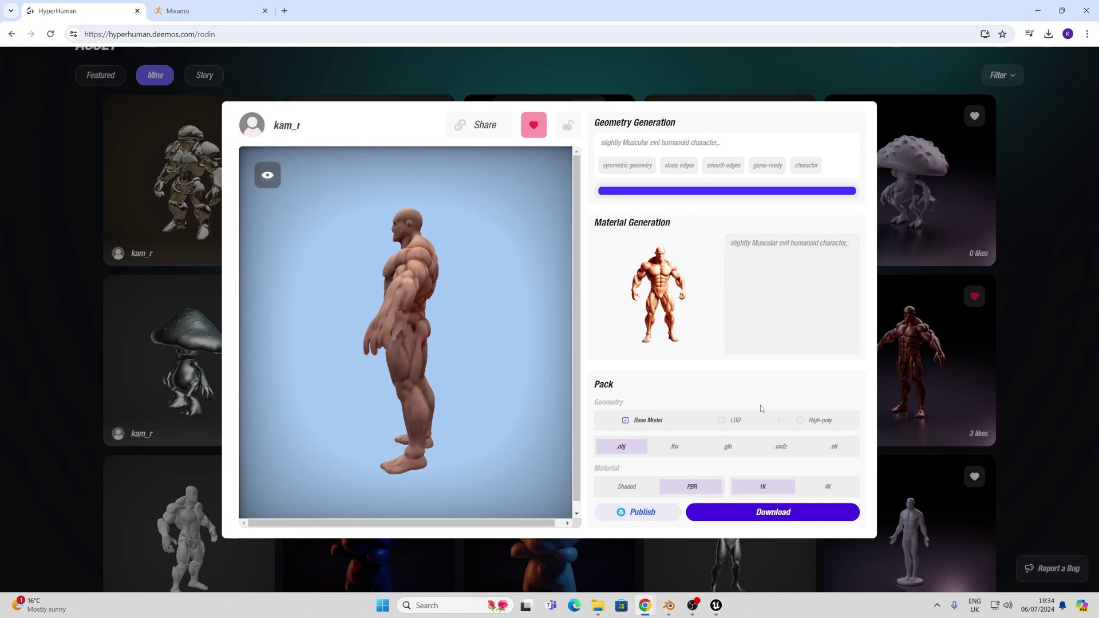
# Exit the muscular humanoid asset and browse the other models in the personal asset gallery
pyautogui.click(1028, 324)
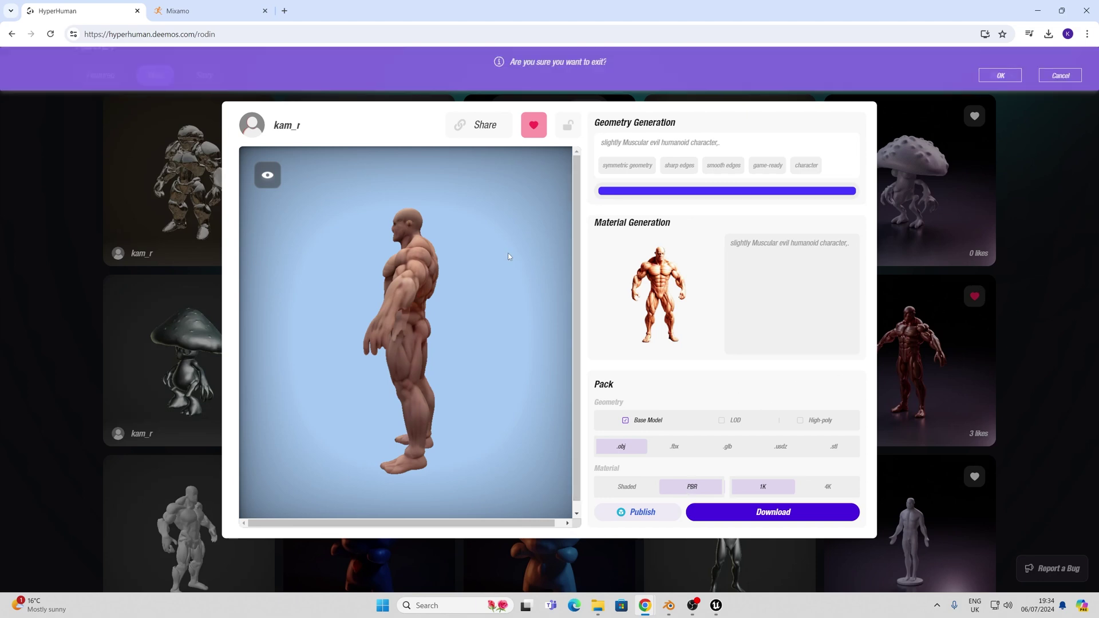
pyautogui.click(989, 83)
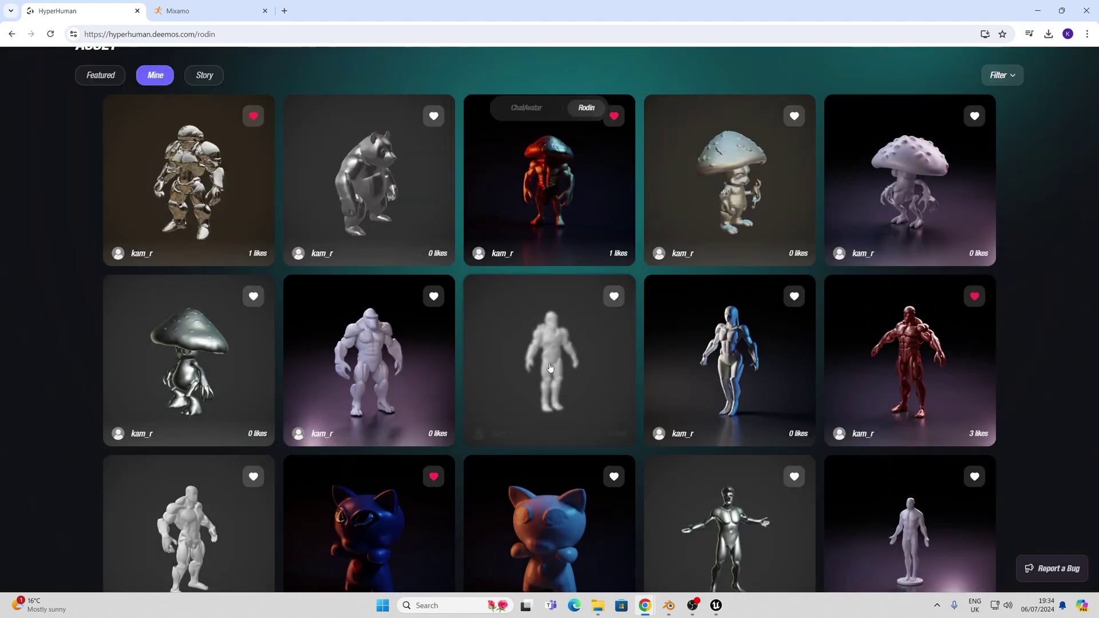
pyautogui.scroll(-2, 402, 460)
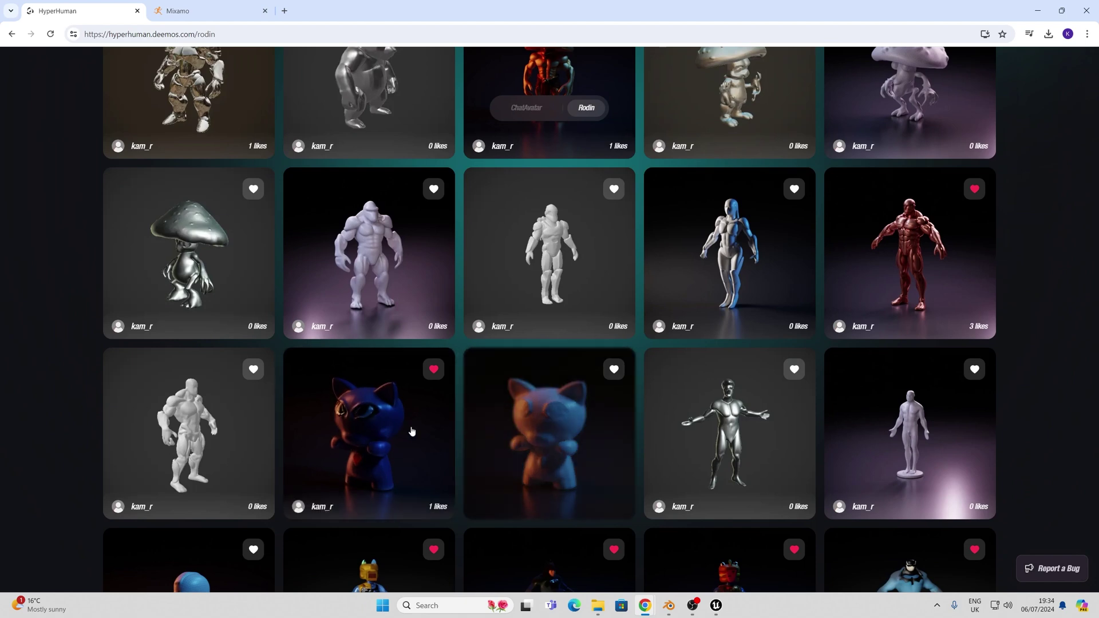
pyautogui.scroll(3, 605, 428)
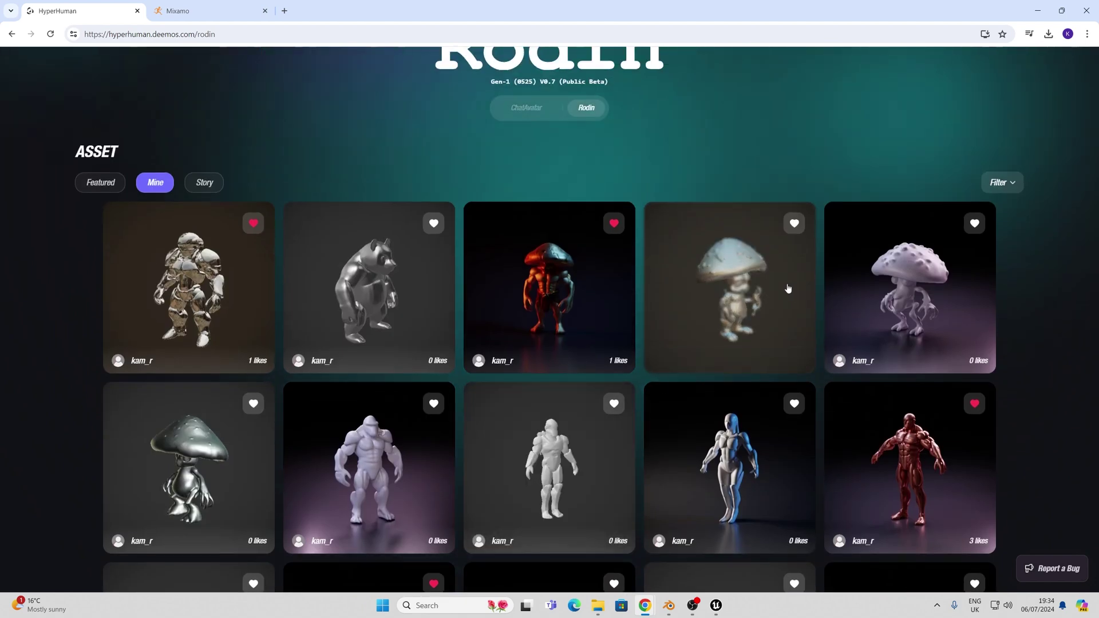